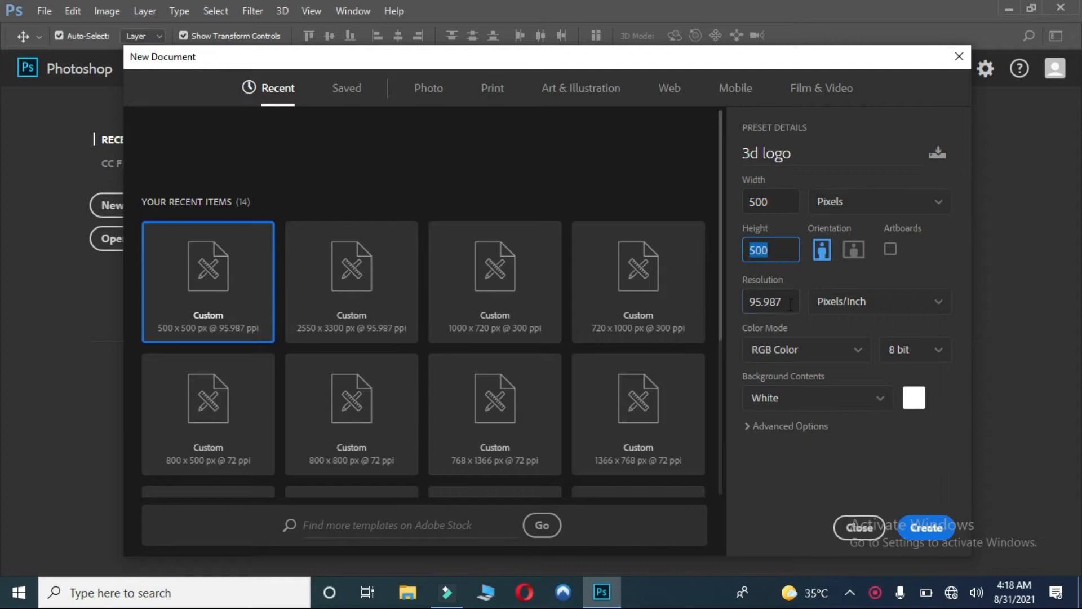
Step: Set the new document's resolution to 300 pixels/inch and create the document
text(300)
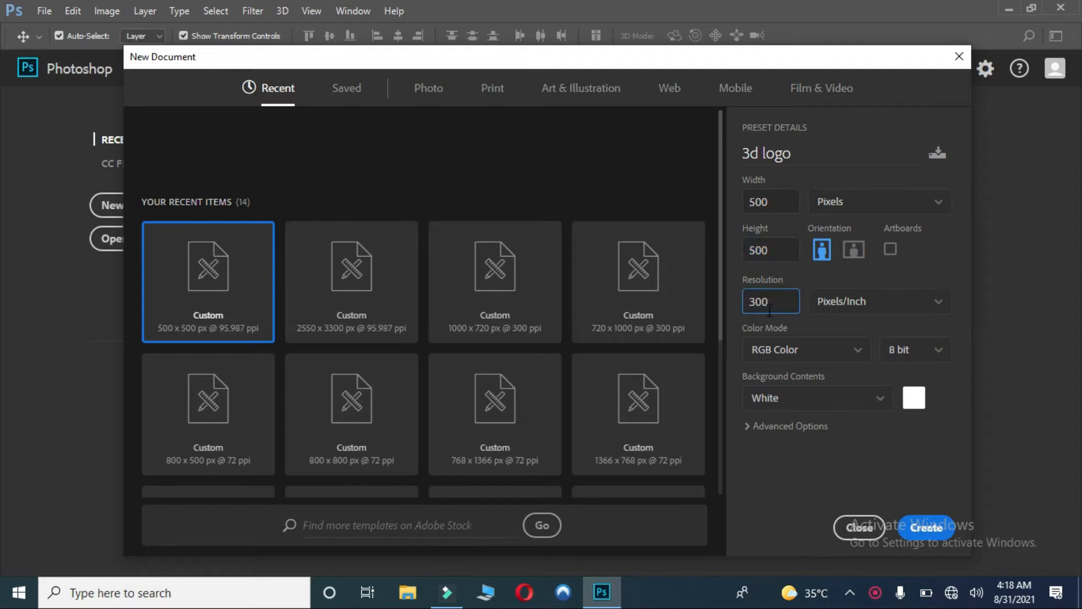
click(917, 530)
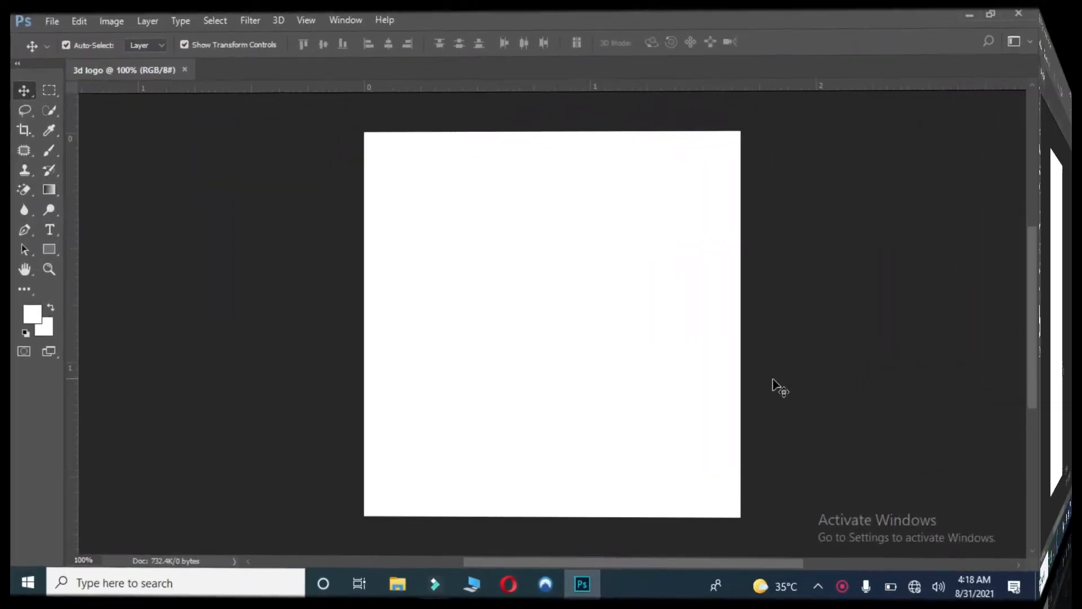
Step: Show the Layers panel, collapse it to its compact form and place it beside the canvas's upper-right corner
scroll(773, 387, up, 2)
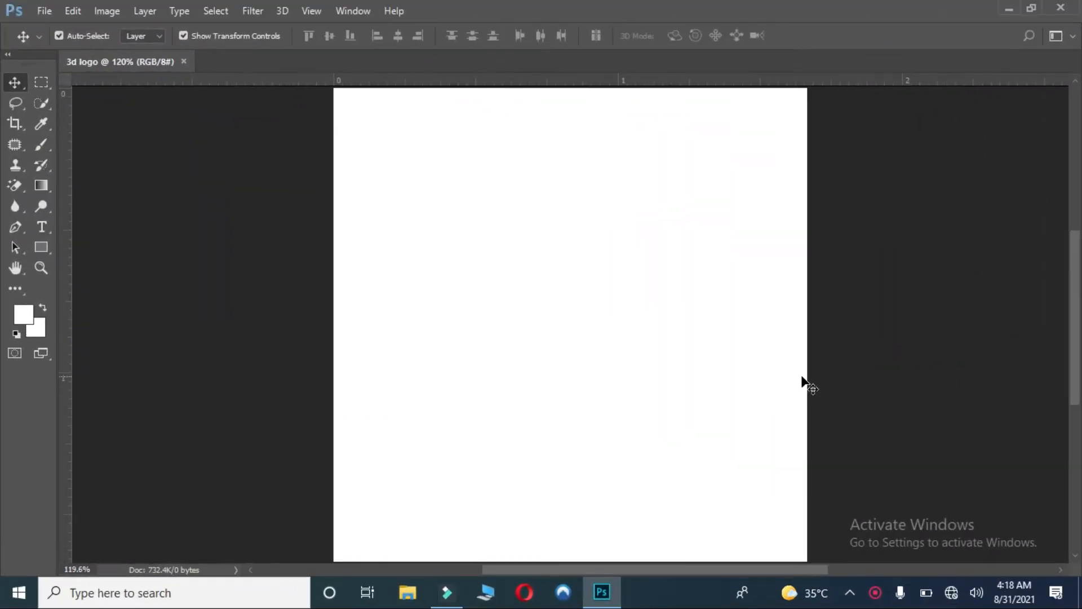
key(F7)
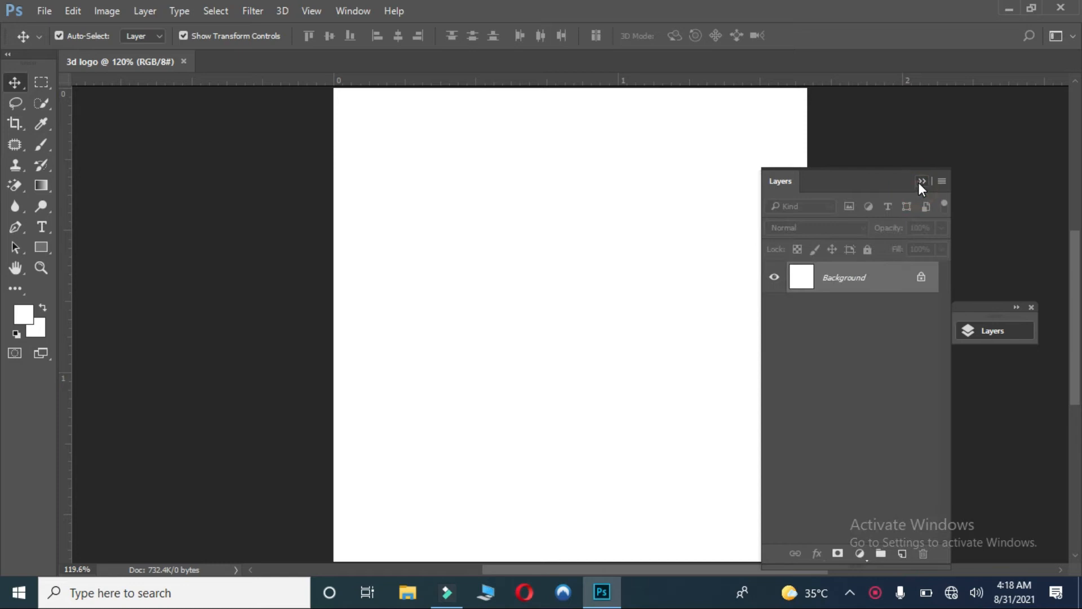
click(922, 181)
drag(972, 305, 962, 126)
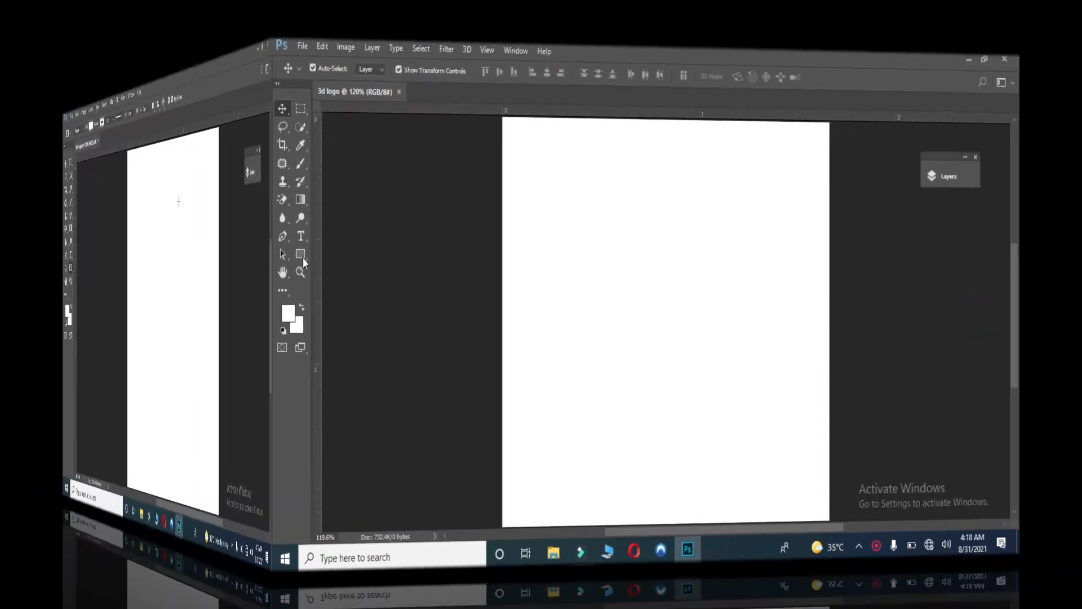
Step: Create a 500 by 500 px rectangle shape on the canvas
key(v)
key(u)
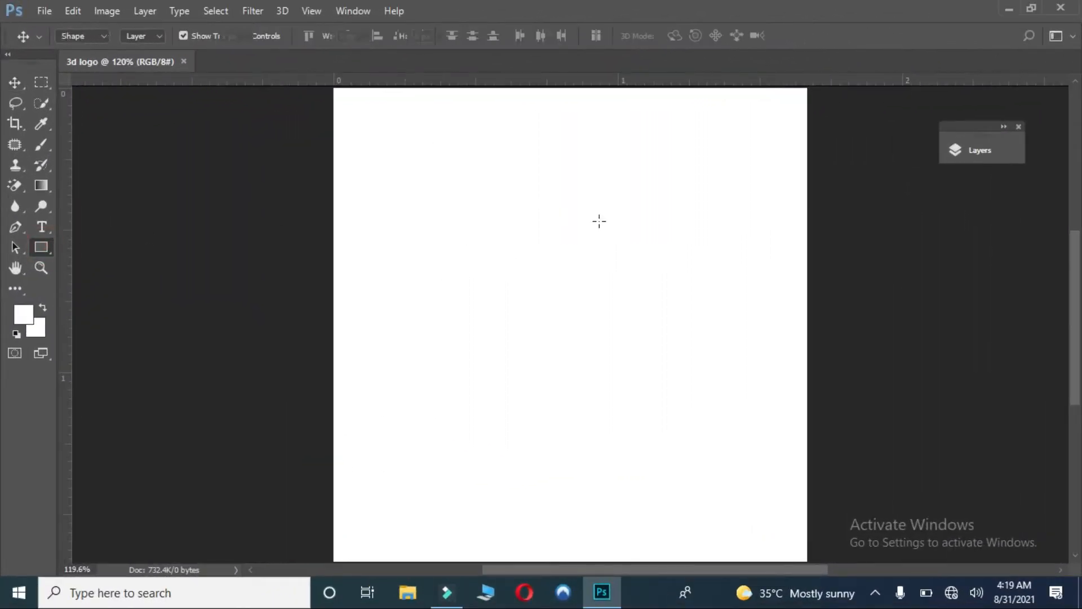
click(600, 220)
text(500)
key(Tab)
text(500)
click(491, 246)
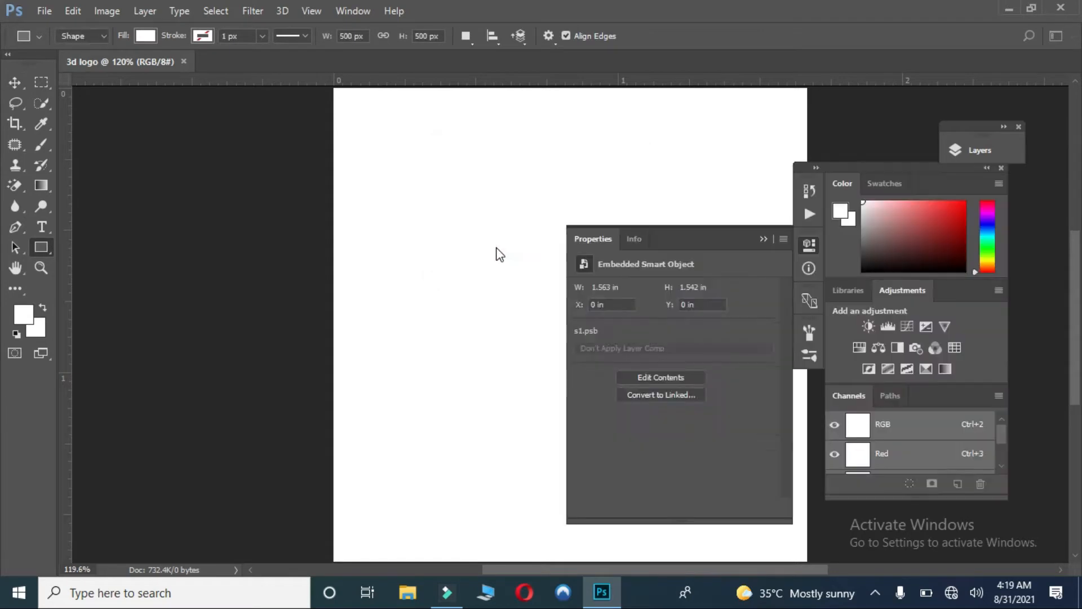
Step: Fill the rectangle with the recently used dark blue
click(585, 337)
click(585, 157)
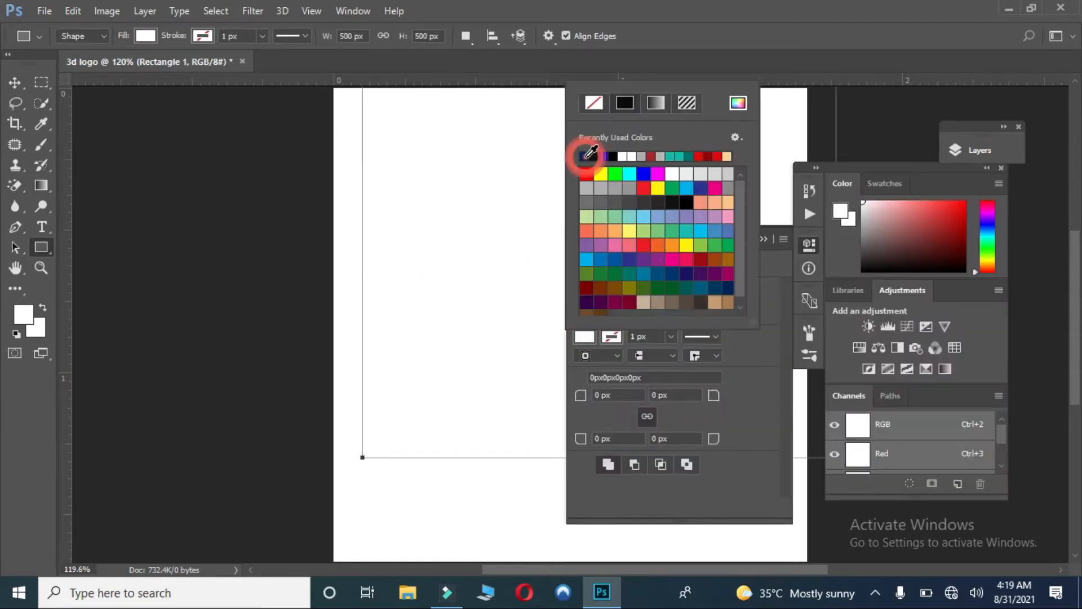
key(Return)
Step: Collapse the Properties and Color panel groups and move them clear of the canvas
key(v)
click(763, 237)
click(988, 168)
drag(859, 167, 983, 190)
Step: Center the blue rectangle vertically and horizontally on the canvas
key(ctrl+a)
click(329, 36)
click(399, 36)
key(ctrl+d)
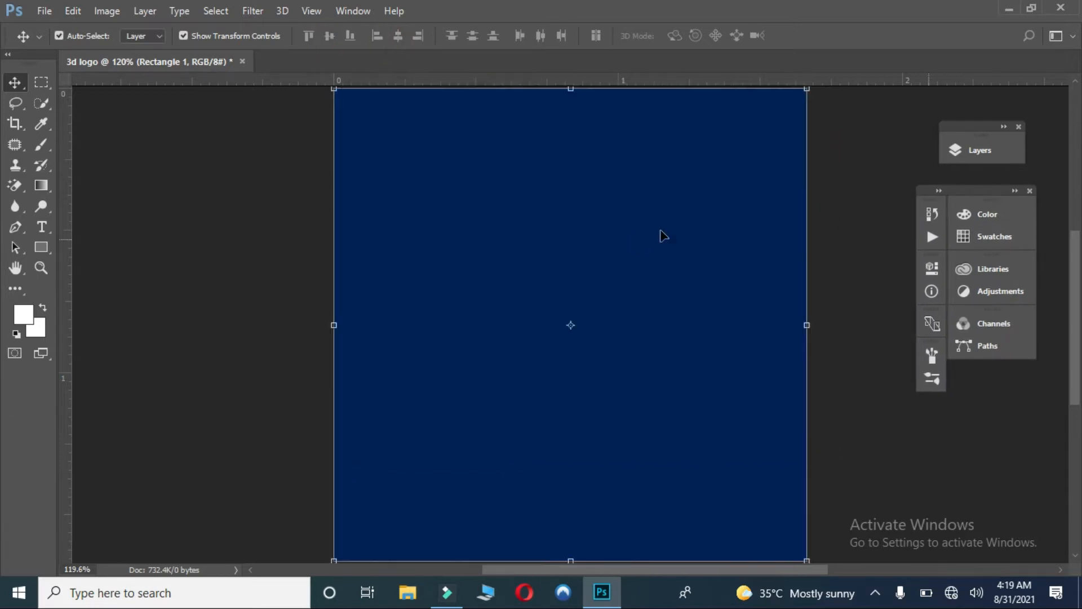
Step: Expand the Layers panel, reposition it beside the canvas and close the other panel group
click(981, 150)
drag(846, 143, 953, 120)
click(1030, 190)
Step: Convert the rectangle layer to a smart object and open its contents for editing
click(1018, 138)
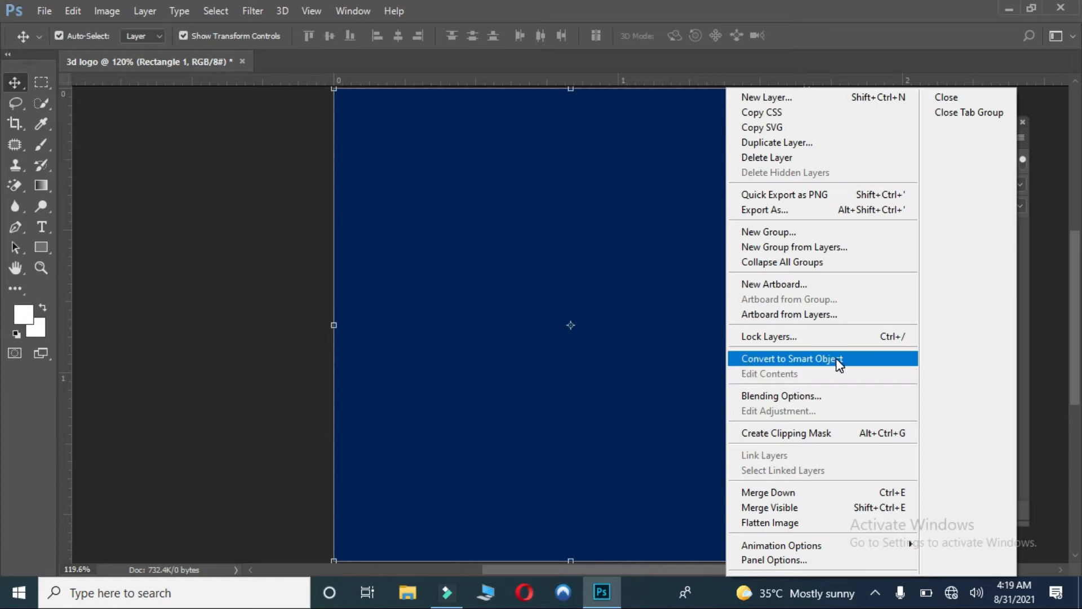
click(834, 359)
double_click(881, 240)
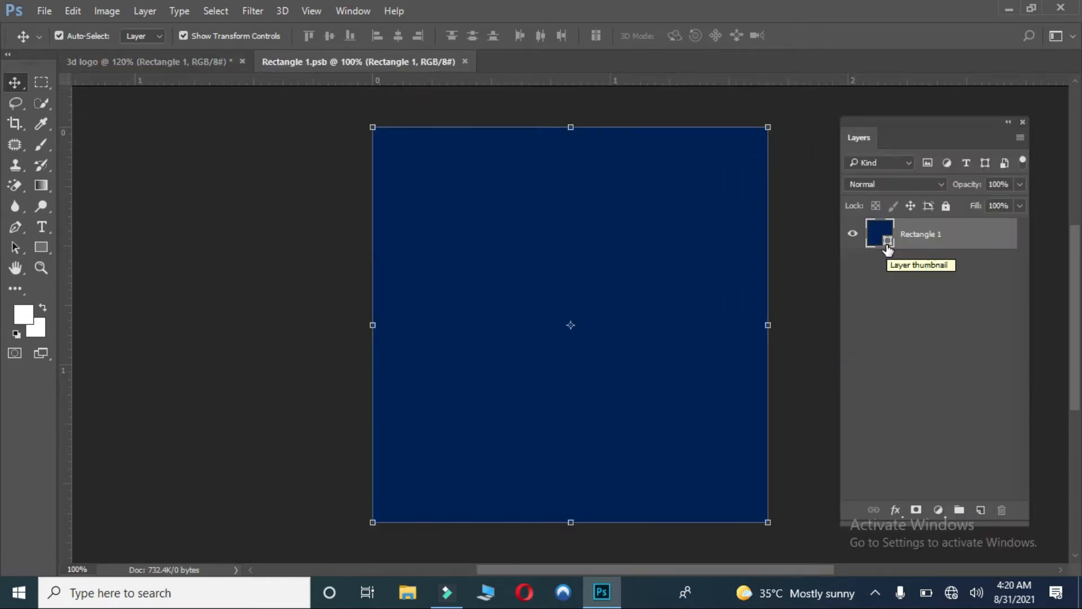
Step: Rotate the blue square into a diamond and extend the crop to about 2.39 in wide so every corner fits
drag(779, 128, 860, 289)
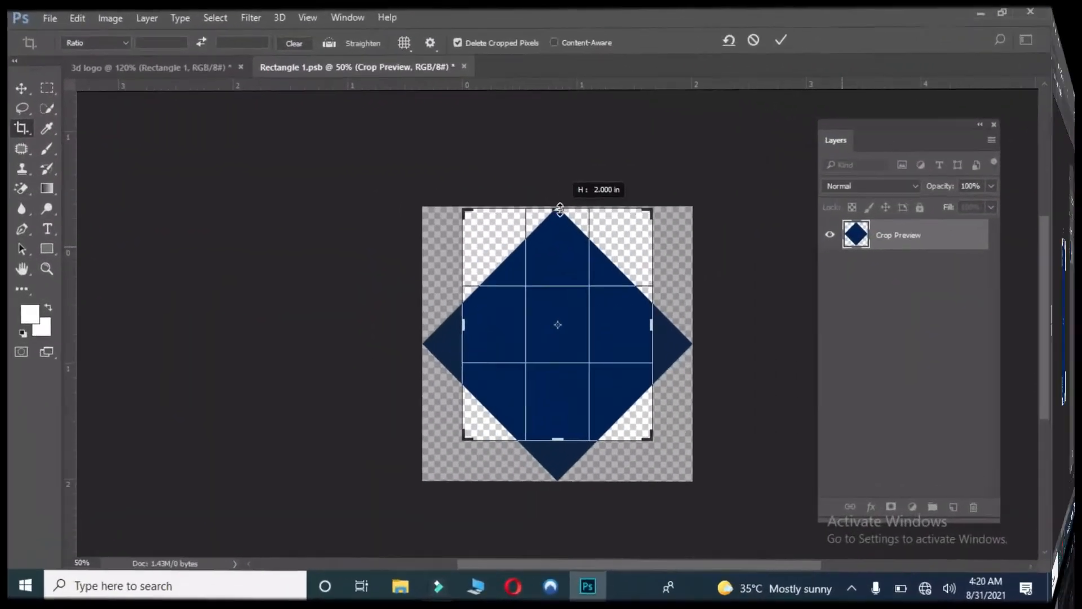
drag(658, 324, 697, 334)
drag(571, 444, 570, 464)
drag(451, 325, 430, 330)
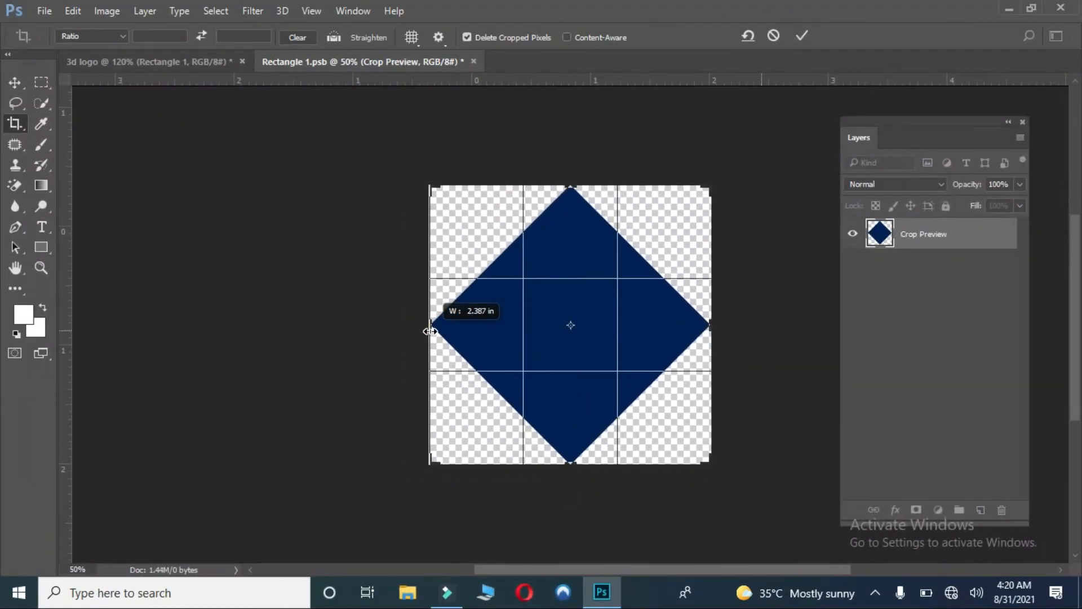
key(Return)
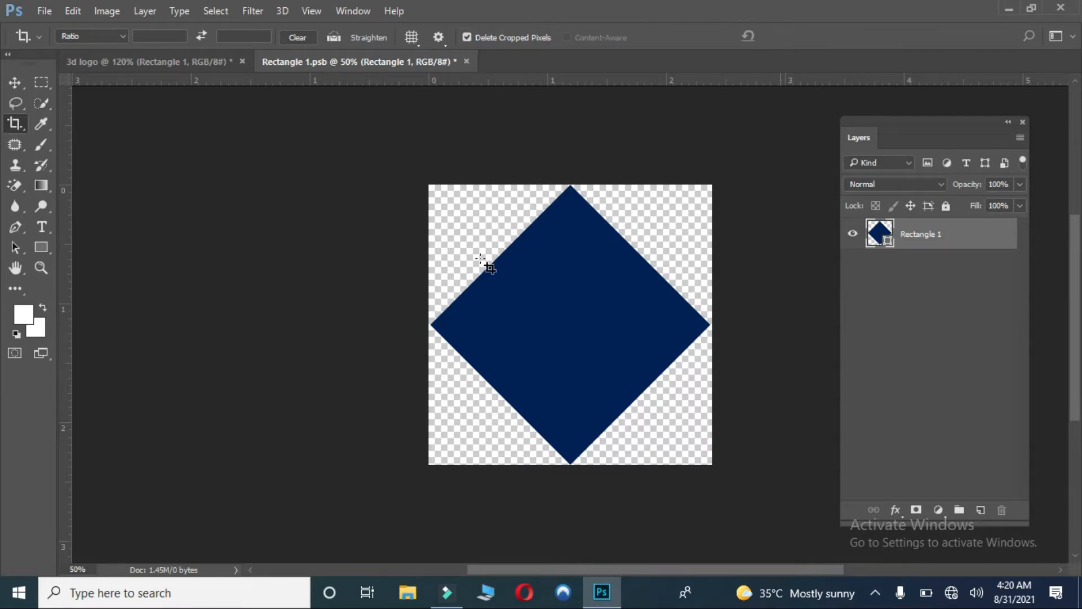
Step: Close the smart object's contents and save the changes back to the logo document
key(v)
click(648, 299)
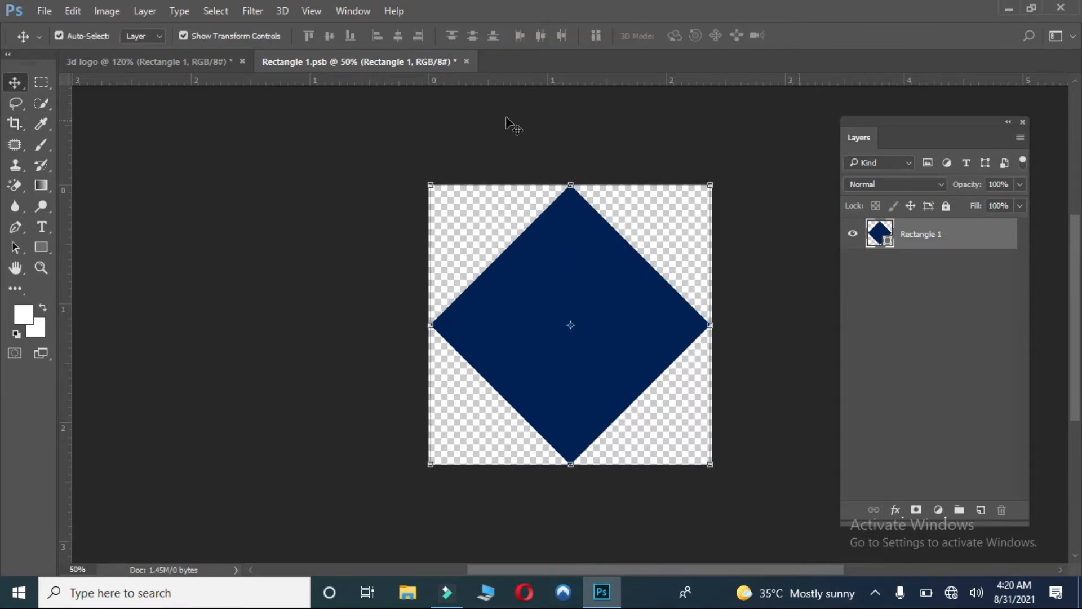
click(467, 61)
click(464, 227)
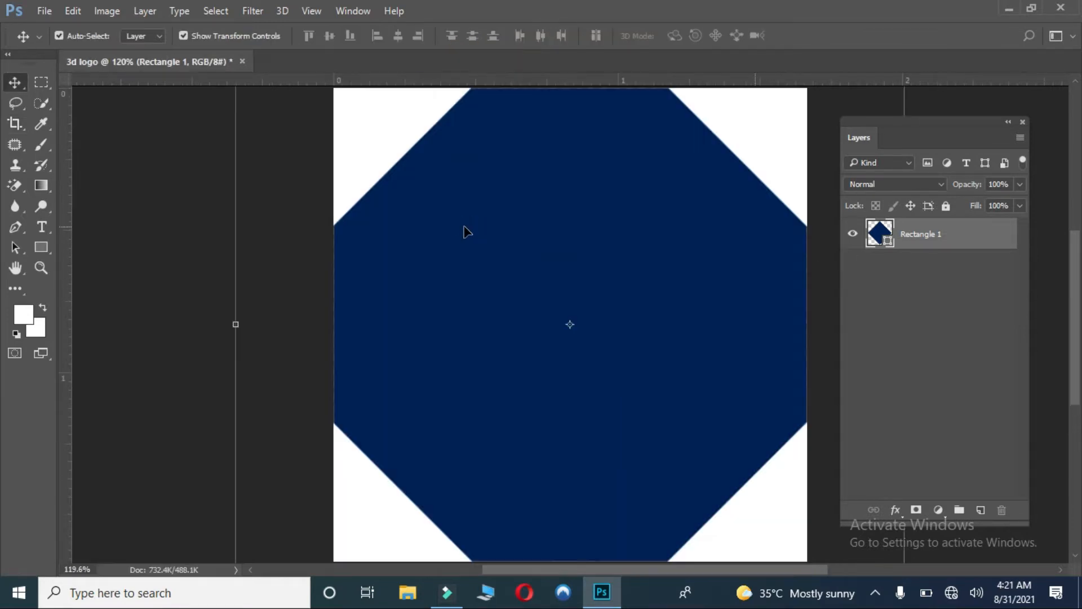
Step: Squash the diamond layer by setting its vertical scale to 50%
key(ctrl+minus)
key(ctrl+minus)
ctrl+click(563, 247)
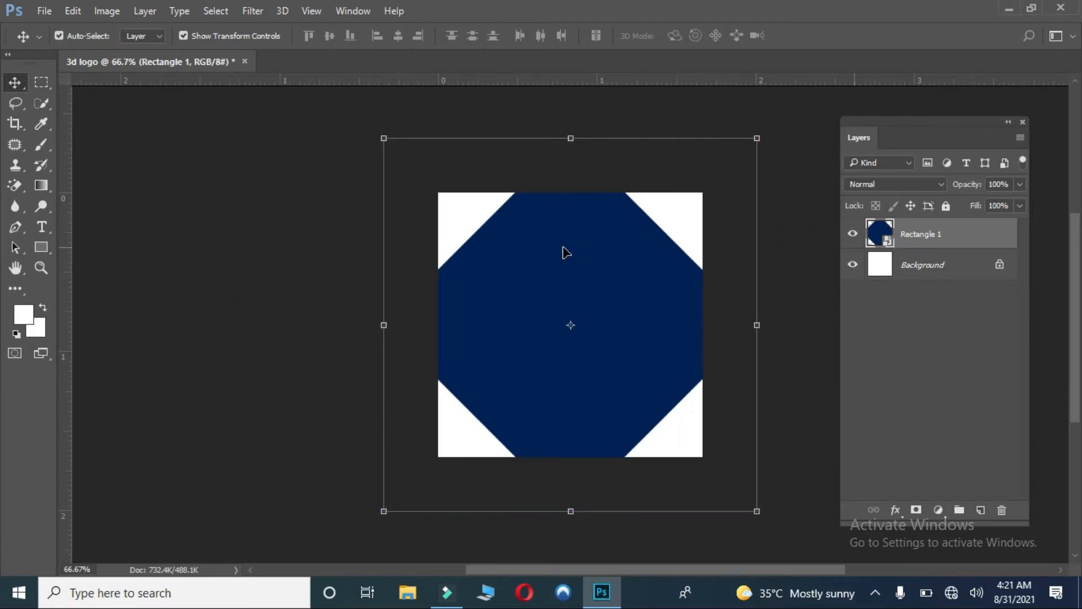
key(ctrl+t)
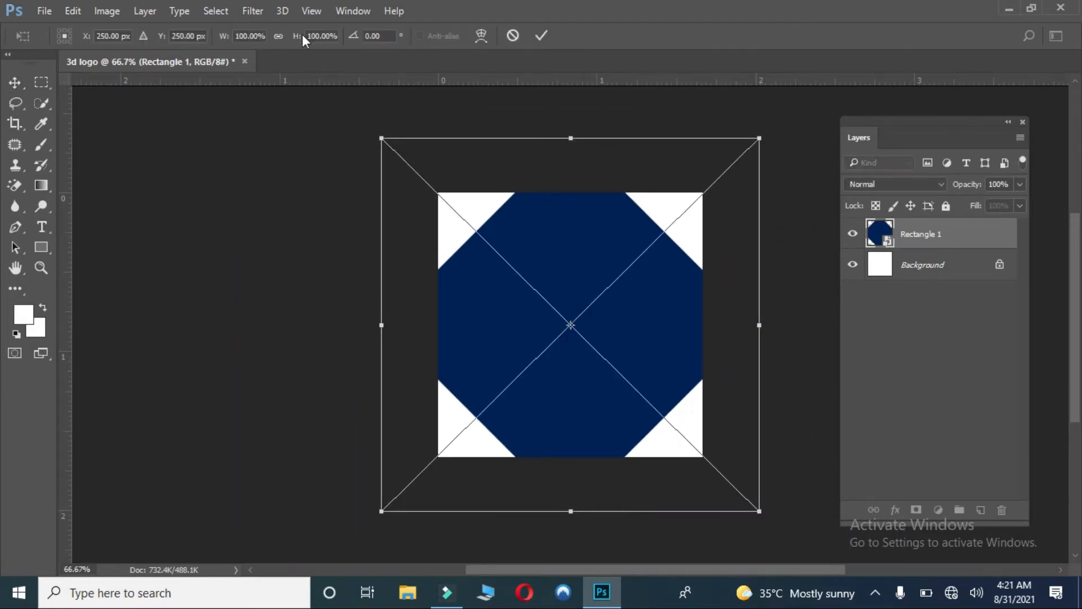
text(50)
key(Return)
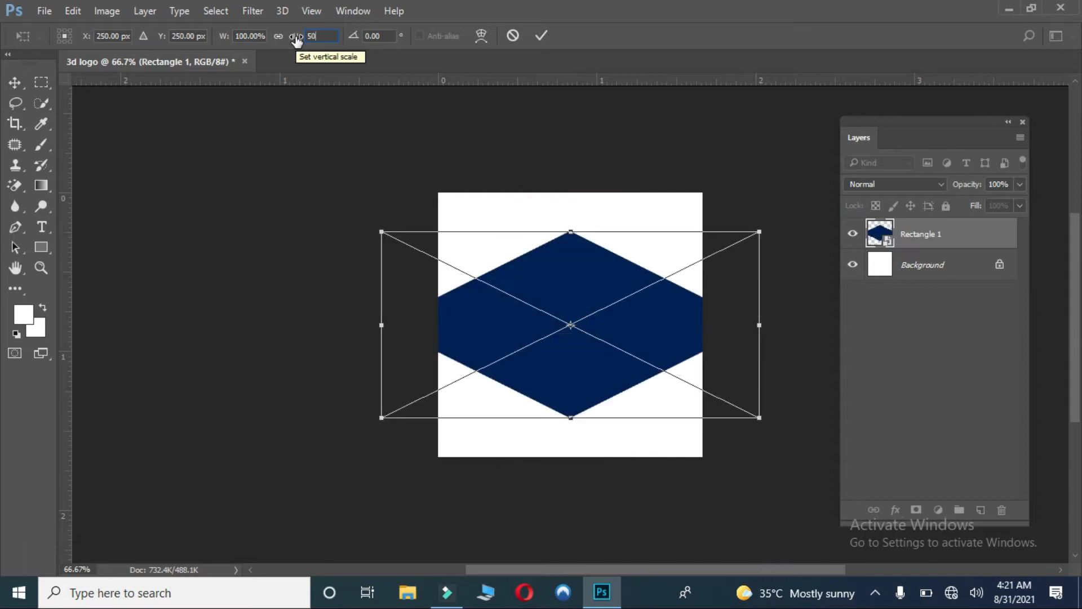
click(537, 32)
Step: Scale the flattened diamond down about its center so it fits inside the canvas with side margins of about 0.17 in
drag(756, 419, 676, 379)
key(Return)
key(ctrl+plus)
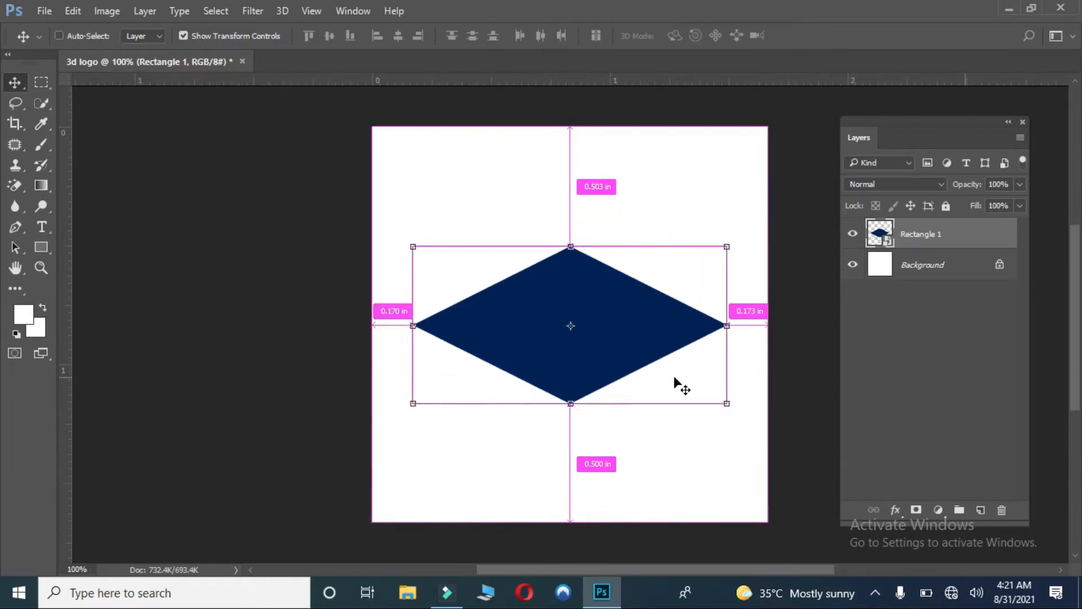
Step: Center the diamond on the canvas and move it slightly upward
key(ctrl+0)
click(746, 469)
click(624, 361)
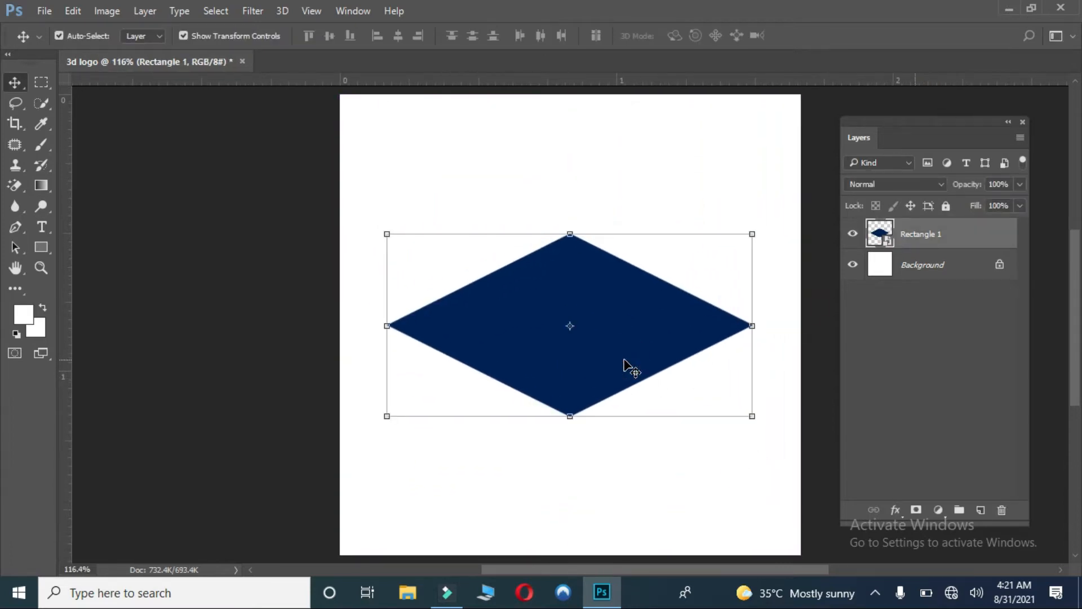
key(ctrl+a)
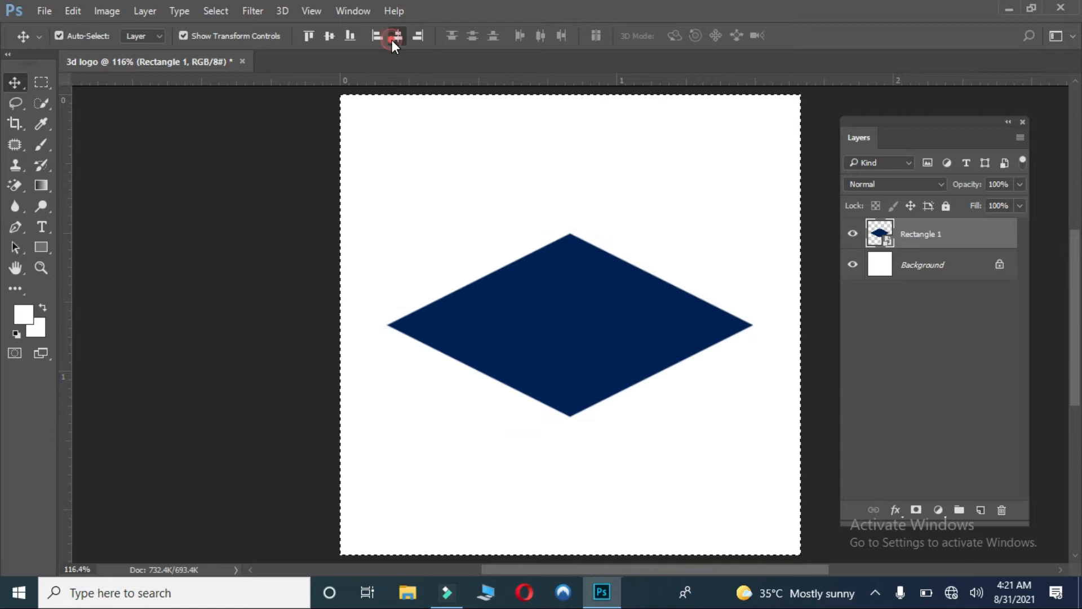
key(ctrl+d)
drag(645, 355, 648, 338)
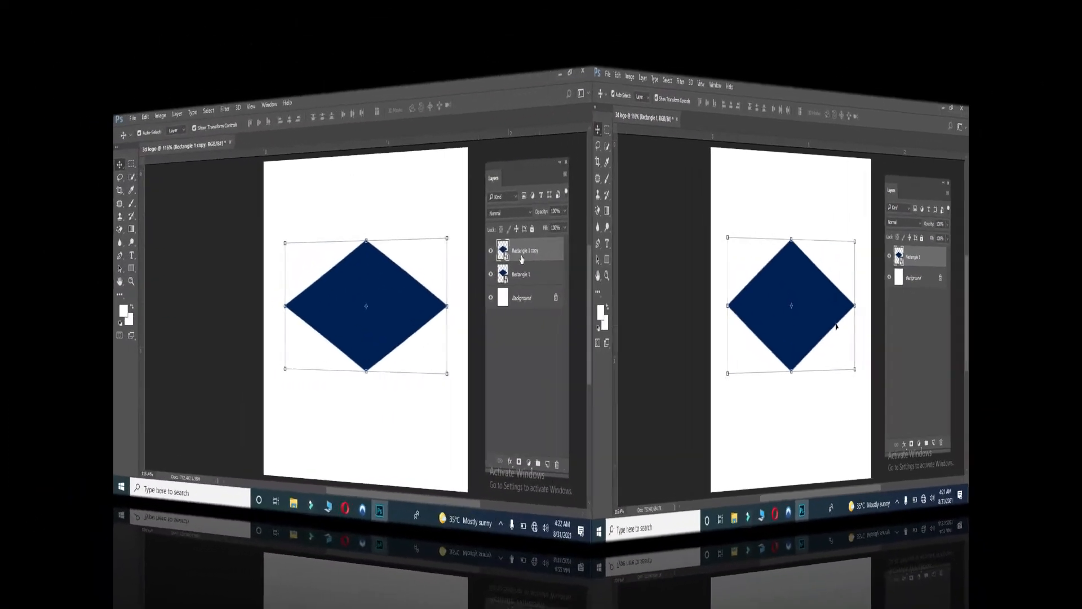
Step: Rename the upper diamond layer "front side" and the duplicate beneath it "sides"
double_click(733, 243)
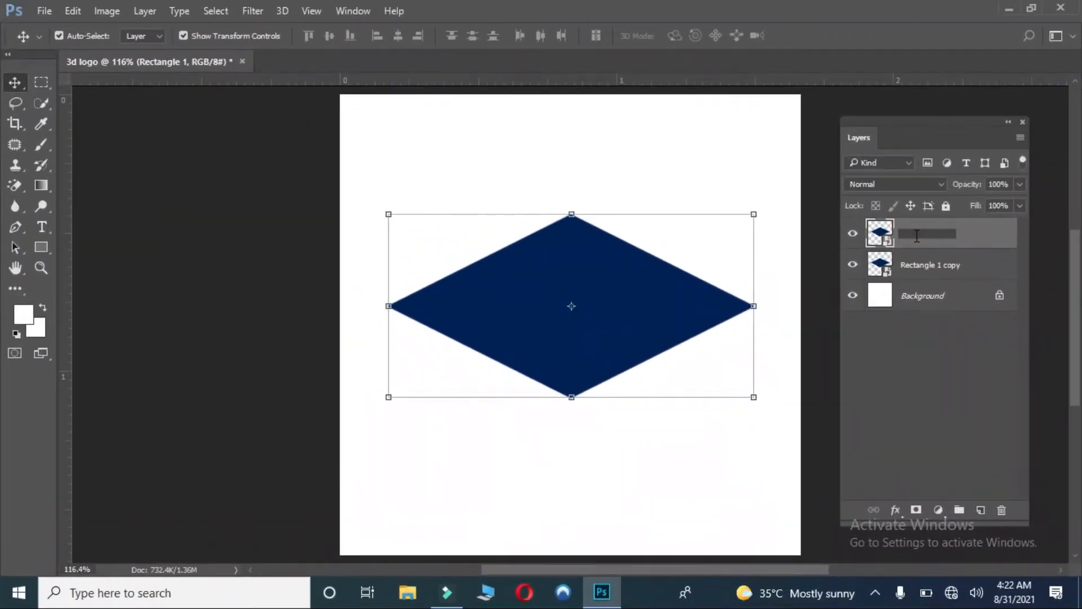
double_click(930, 265)
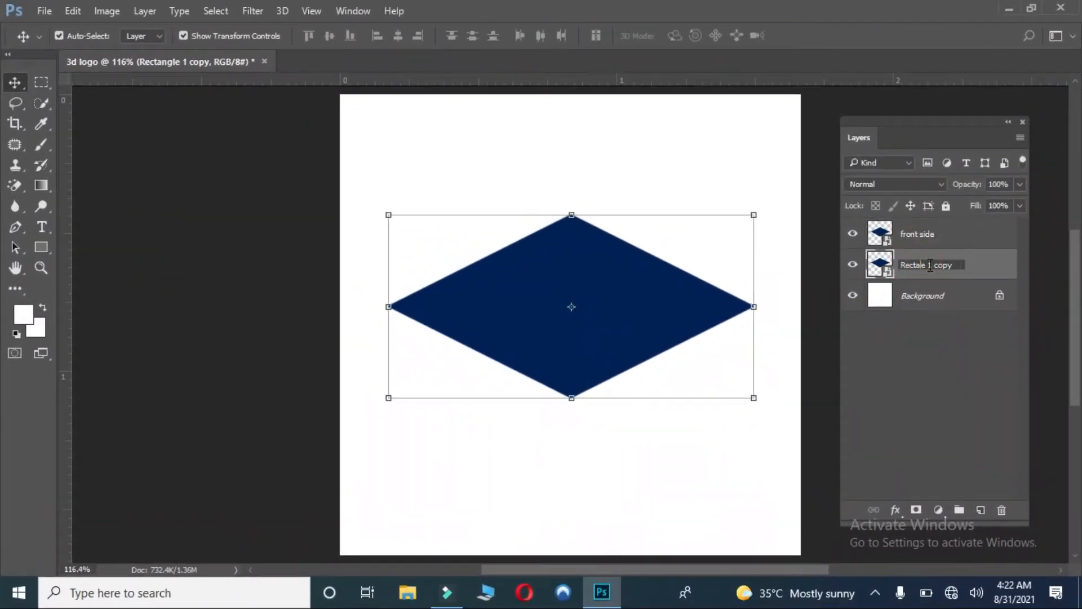
key(Return)
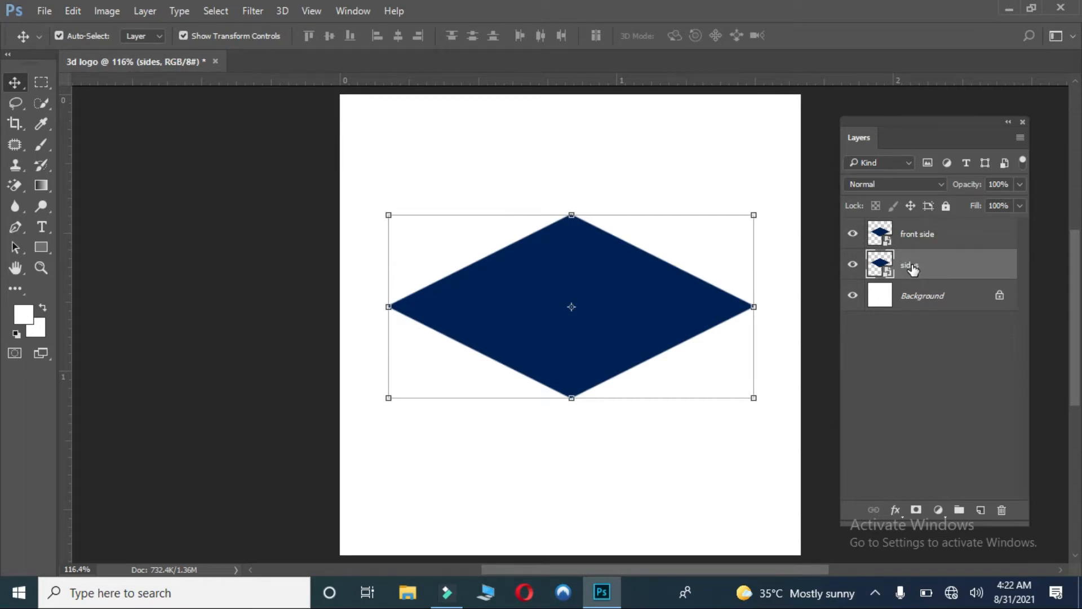
Step: Group the sides layer and repeatedly duplicate it inside the group, shifting each copy slightly downward to build the slab's thickness
key(ctrl+g)
click(902, 285)
key(ctrl+alt+Down)
key(ctrl+alt+Down)
key(ctrl+alt+Down)
key(ctrl+alt+Down)
key(ctrl+alt+Down)
key(ctrl+alt+Down)
key(ctrl+alt+Down)
key(ctrl+alt+Down)
key(ctrl+alt+Down)
key(ctrl+alt+Down)
key(ctrl+alt+Down)
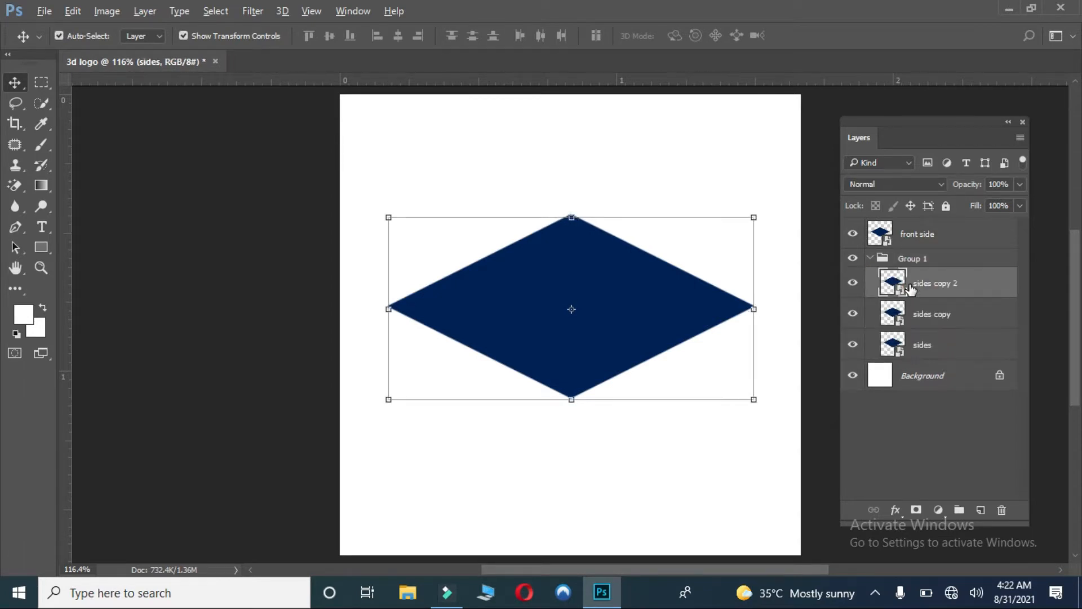
key(ctrl+alt+Down)
key(ctrl+alt+Down)
key(ctrl+alt+Down)
key(ctrl+alt+Down)
key(ctrl+alt+Down)
key(ctrl+alt+Down)
key(ctrl+alt+Down)
key(ctrl+alt+Down)
key(ctrl+alt+Down)
key(ctrl+alt+Down)
key(ctrl+alt+Down)
key(ctrl+alt+Down)
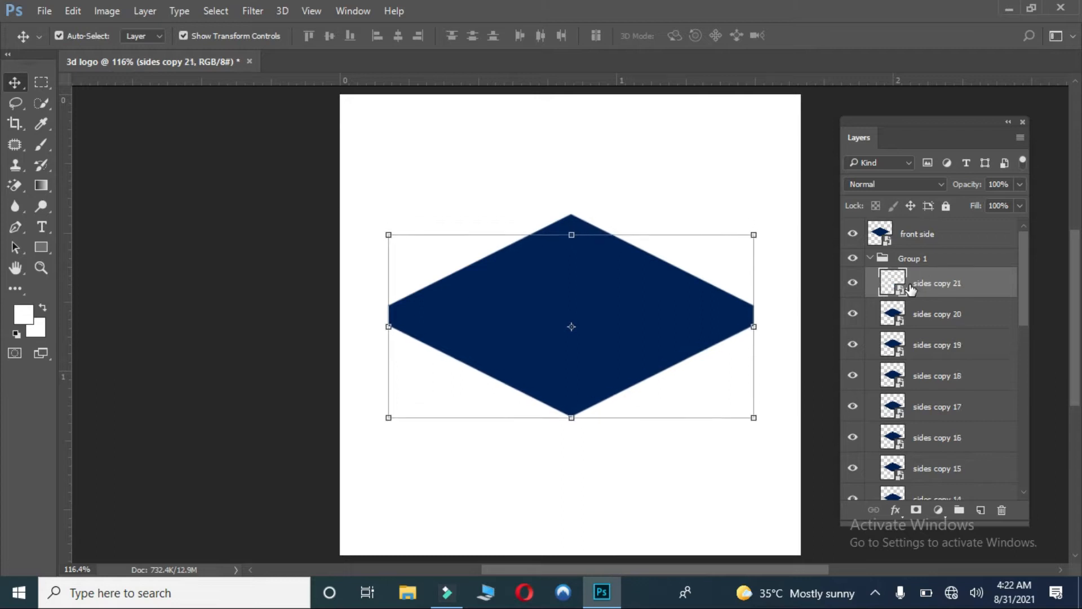
Step: Collapse the group of stacked copies and rename it "sides"
click(870, 258)
click(914, 259)
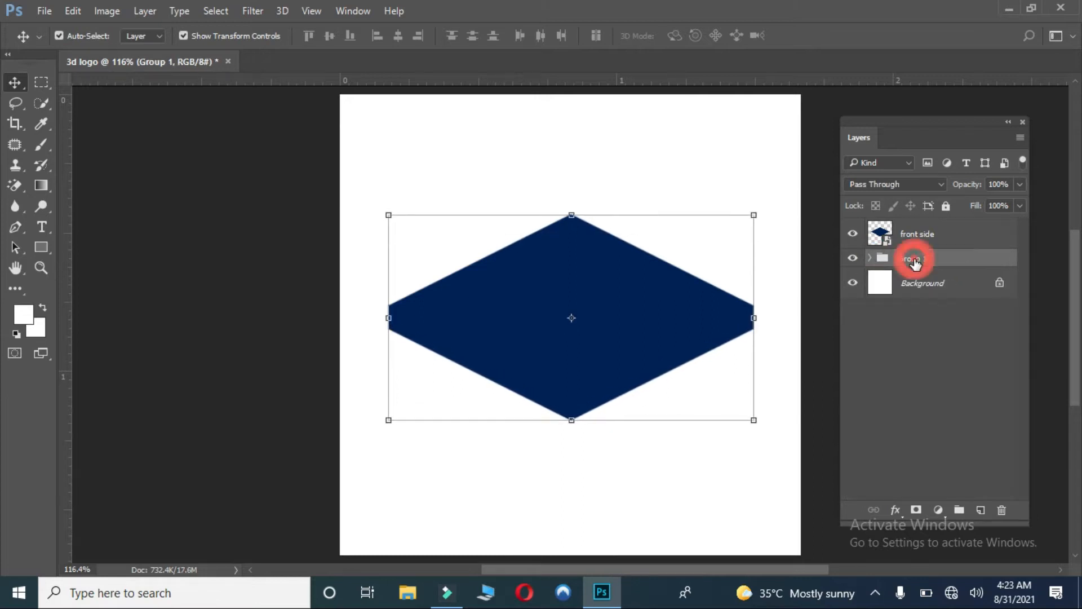
double_click(915, 259)
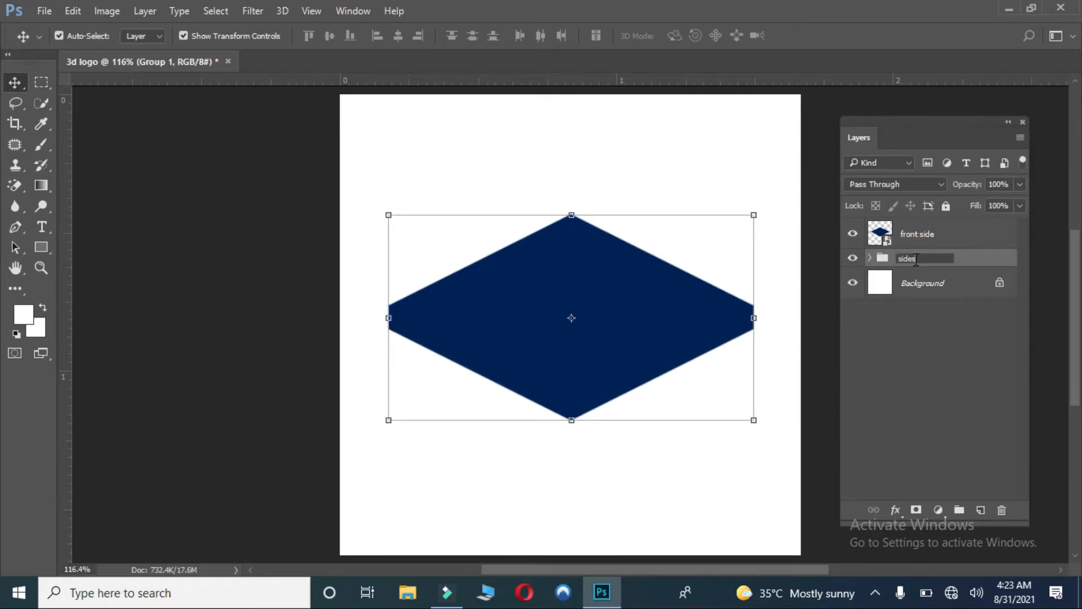
key(Return)
click(901, 245)
click(910, 259)
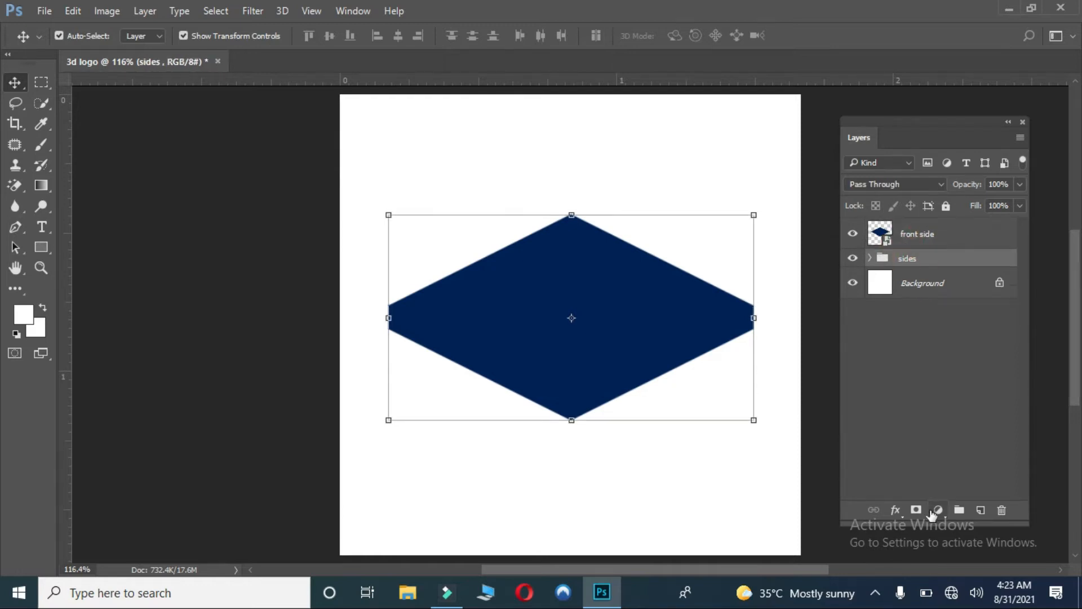
Step: Add a Gradient Fill layer above the sides group and open its gradient for editing
click(938, 511)
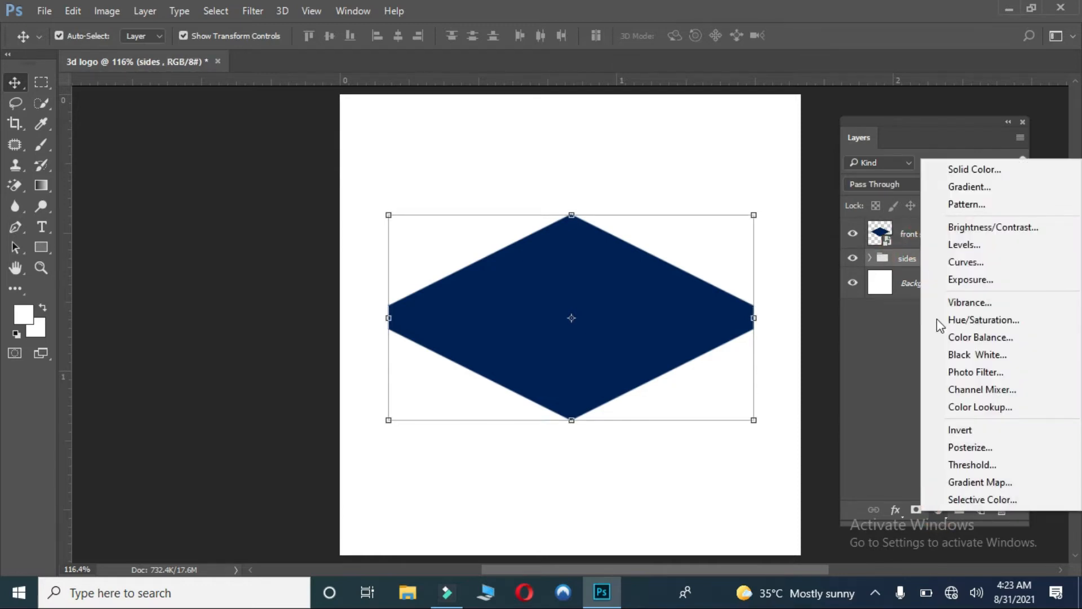
click(963, 189)
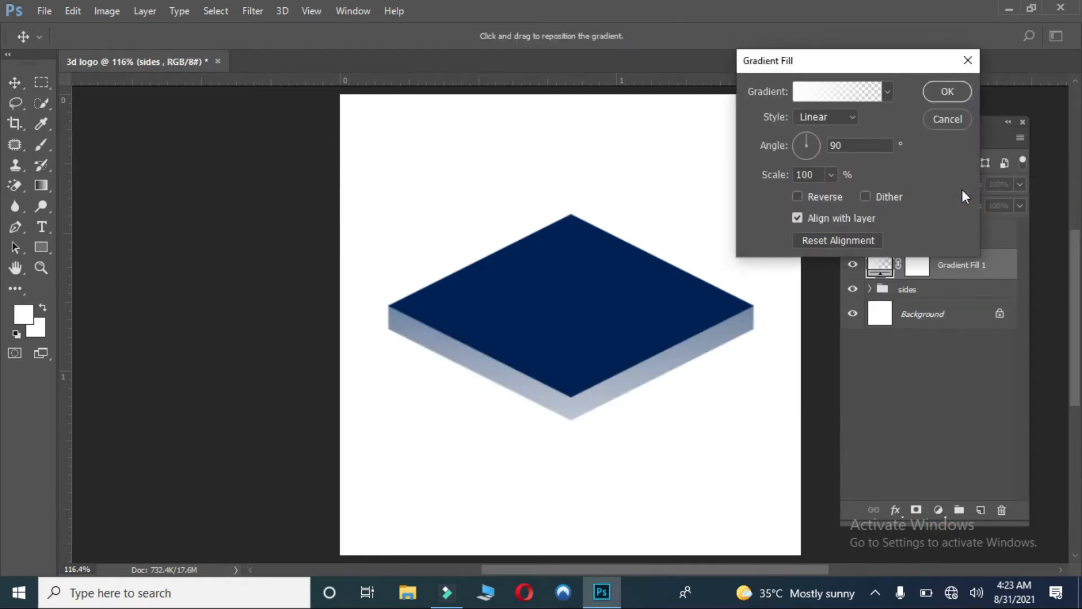
click(838, 96)
Step: Set the gradient's starting color stop to a brownish grey
click(710, 333)
click(782, 395)
drag(686, 256, 658, 221)
click(999, 108)
Step: Set the gradient's end color stop to a light grey
double_click(1016, 336)
click(866, 162)
click(866, 183)
click(652, 167)
click(990, 114)
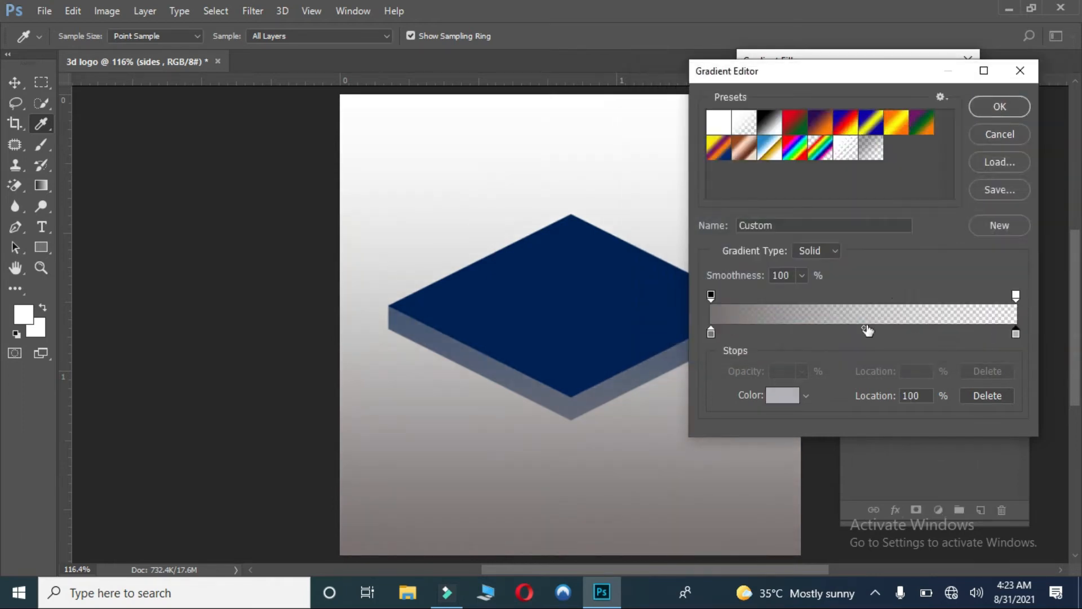
Step: Add a dark grey color stop near the middle of the gradient and another color stop at 16%
click(868, 331)
double_click(865, 333)
click(596, 241)
drag(817, 167, 648, 256)
click(1008, 105)
click(759, 333)
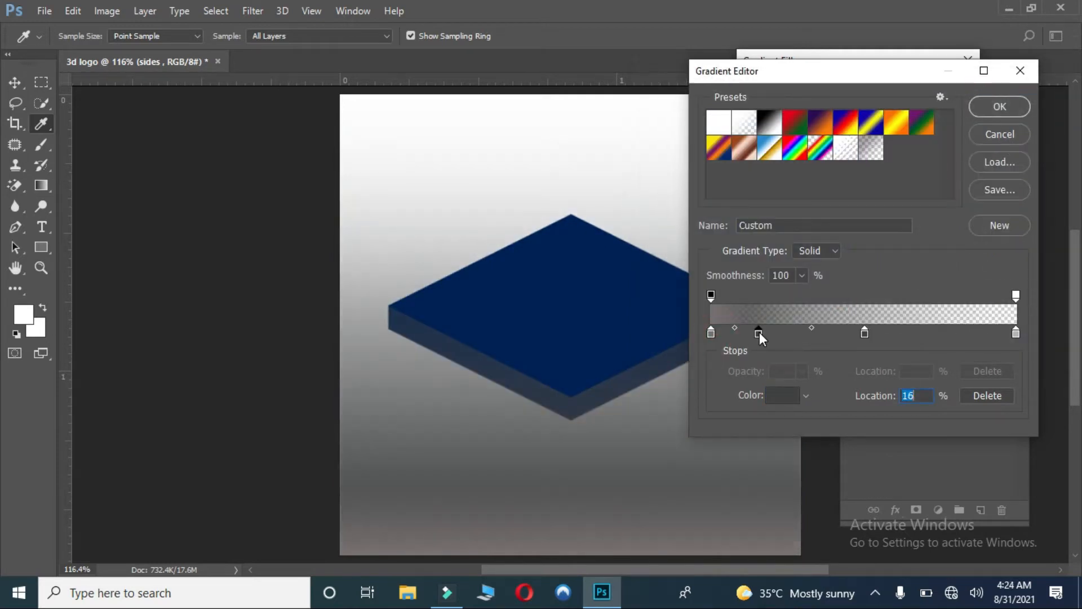
Step: Remove the 16% color stop from the gradient and shift the middle color stop slightly toward the start
drag(759, 333, 747, 366)
drag(711, 333, 753, 333)
drag(864, 333, 847, 333)
mouse_move(1015, 333)
mouse_down()
mouse_move(939, 333)
mouse_move(1016, 333)
mouse_up()
drag(753, 334, 711, 334)
Step: Lower the opacity of the gradient's starting opacity stop and raise the end opacity stop to 100%
click(711, 295)
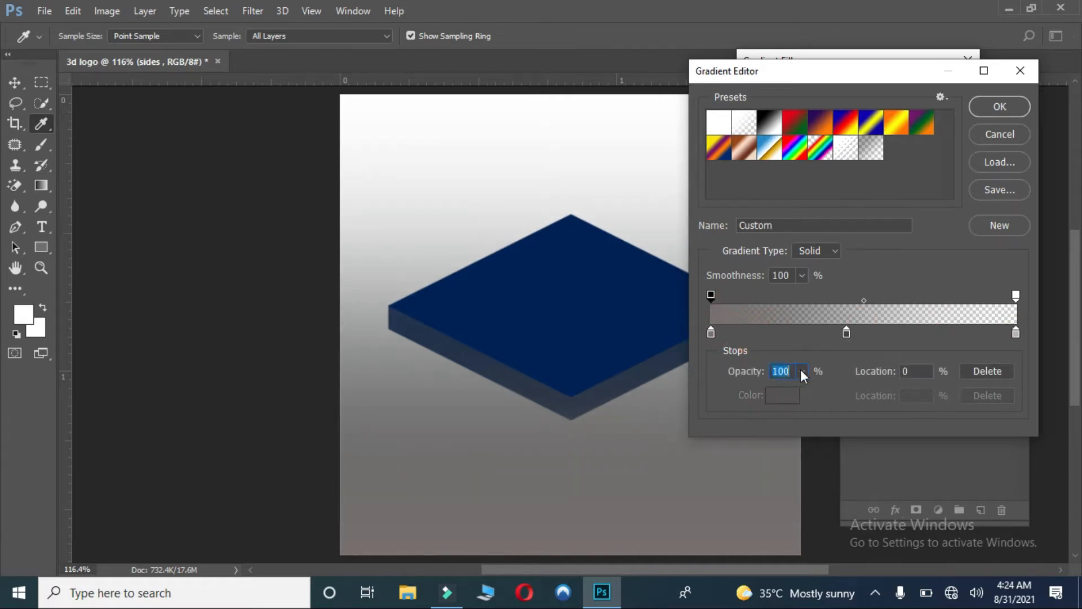
drag(801, 392, 727, 392)
click(1016, 294)
drag(801, 371, 883, 392)
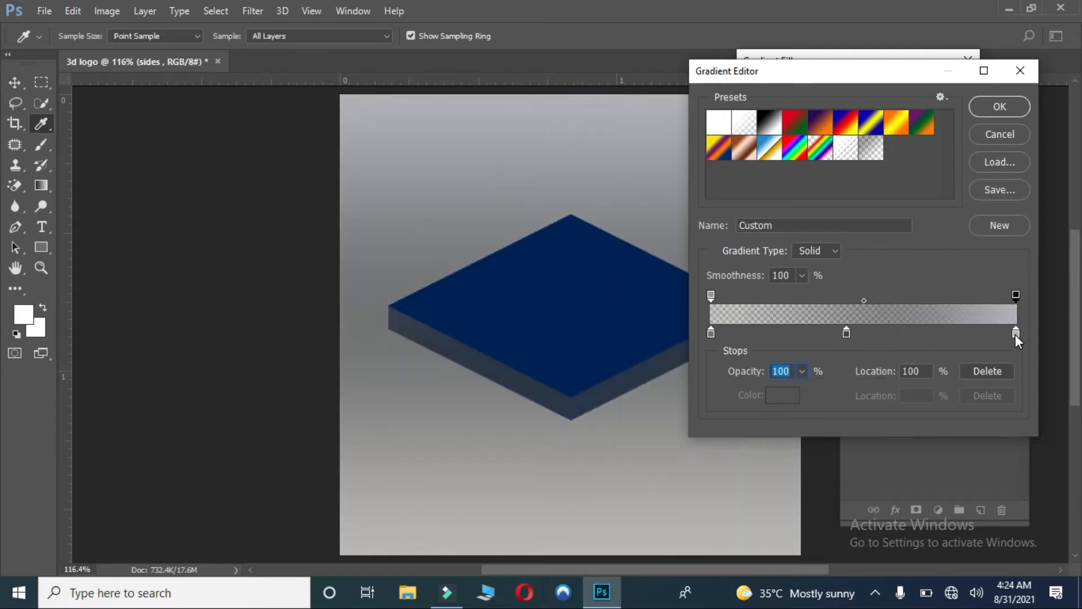
Step: Set the gradient's end color stop to white and apply the gradient fill
double_click(1016, 333)
click(647, 112)
click(1027, 105)
click(999, 106)
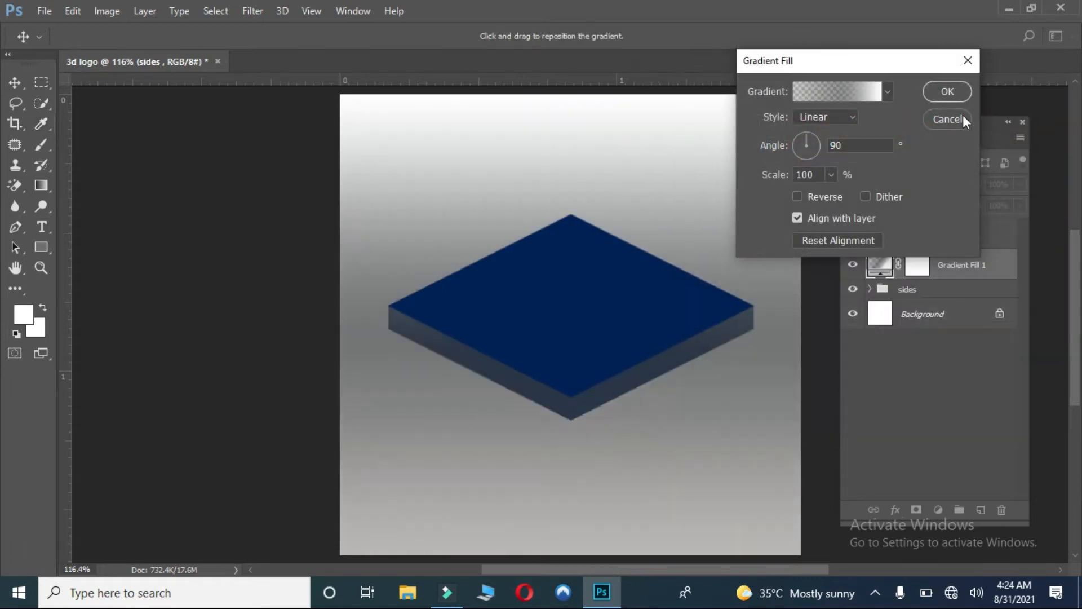
click(945, 92)
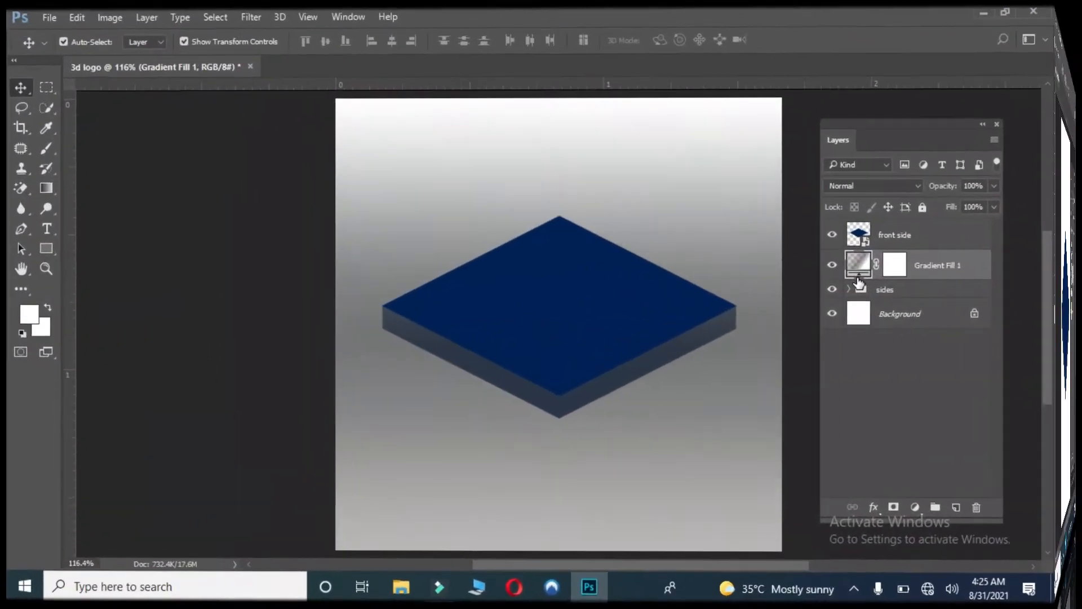
Step: Clip the gradient fill layer to the sides group and remove the middle color stop from its gradient
alt+click(860, 281)
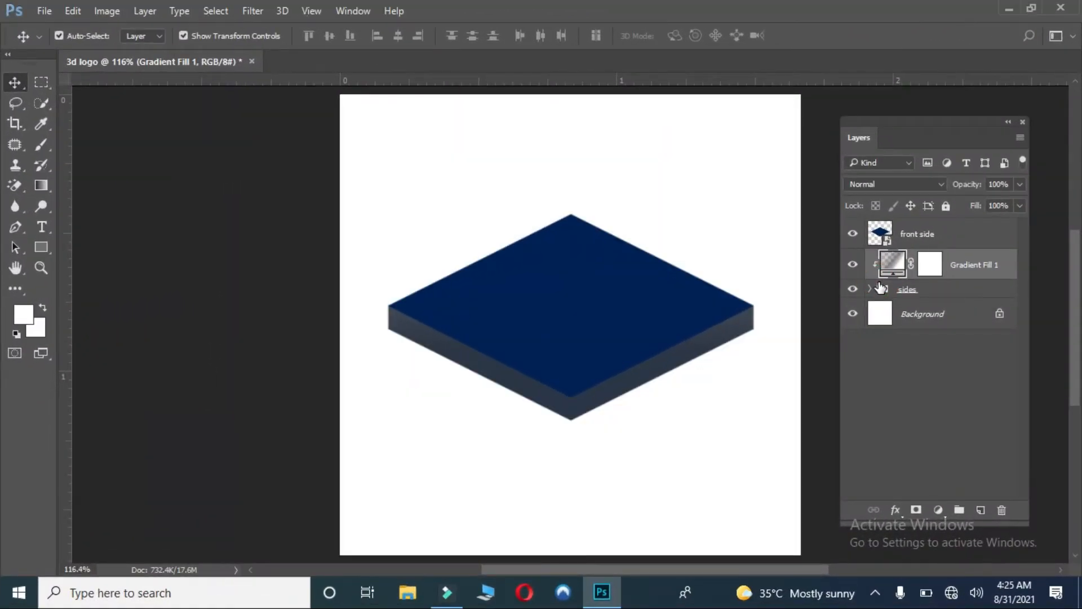
double_click(893, 280)
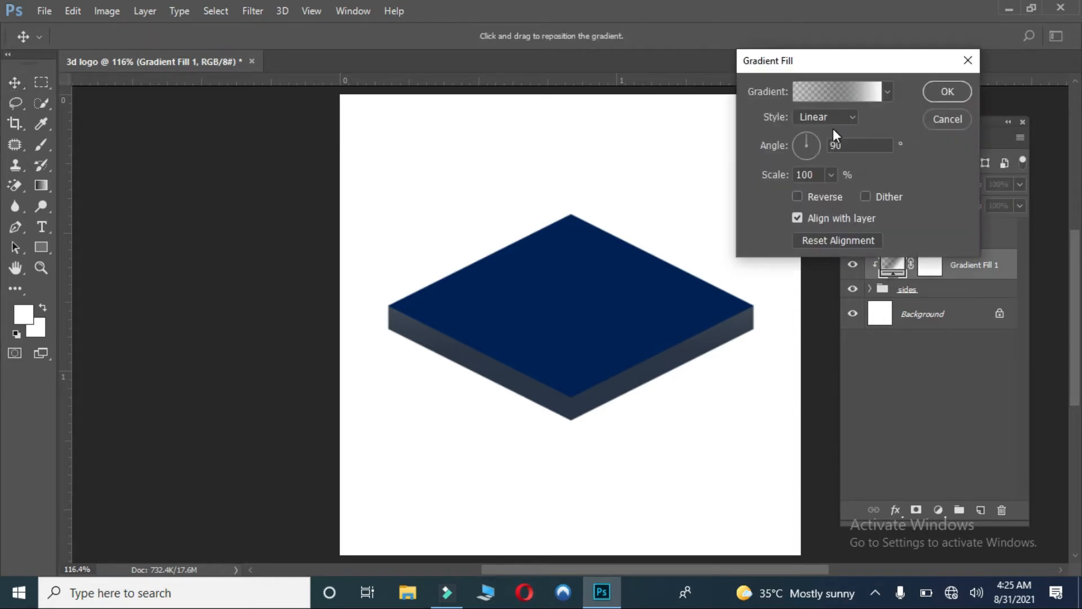
click(833, 90)
drag(846, 329, 793, 378)
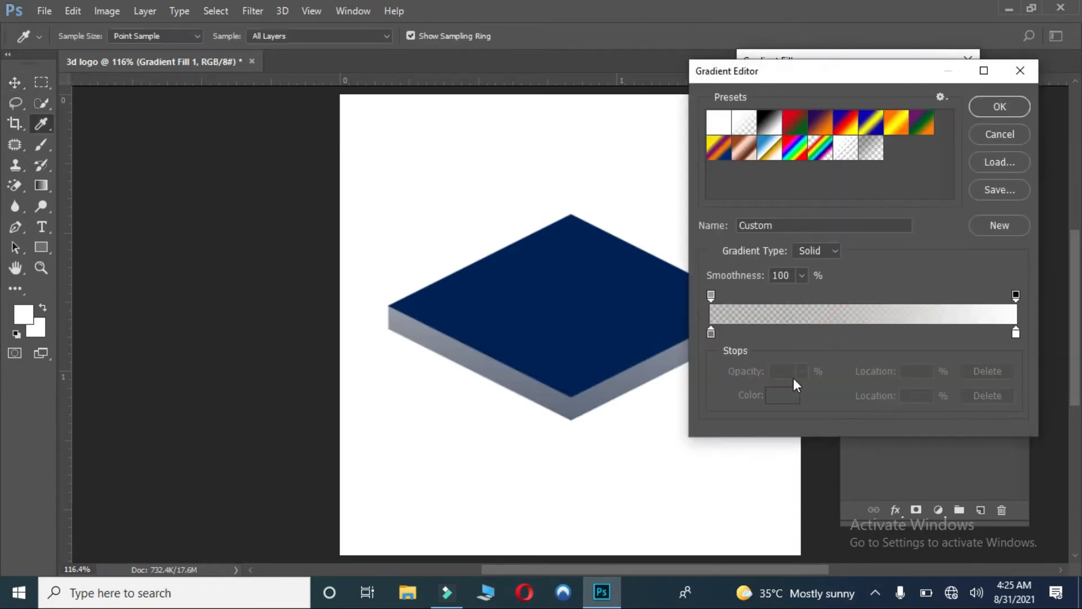
Step: Set the gradient's starting color stop to the neutral grey #969696
double_click(711, 333)
click(648, 167)
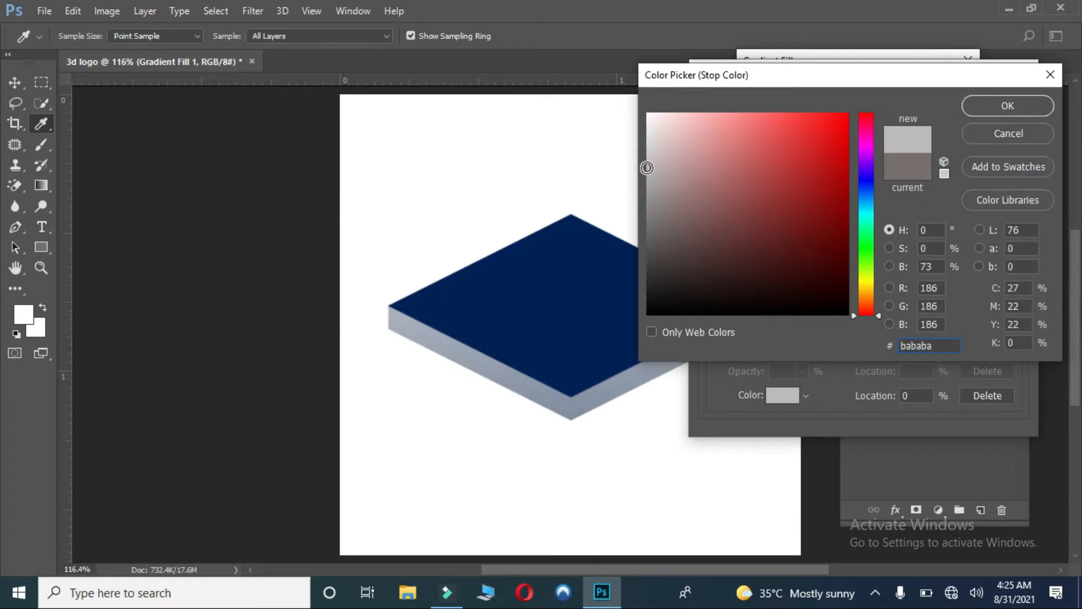
click(648, 195)
click(992, 113)
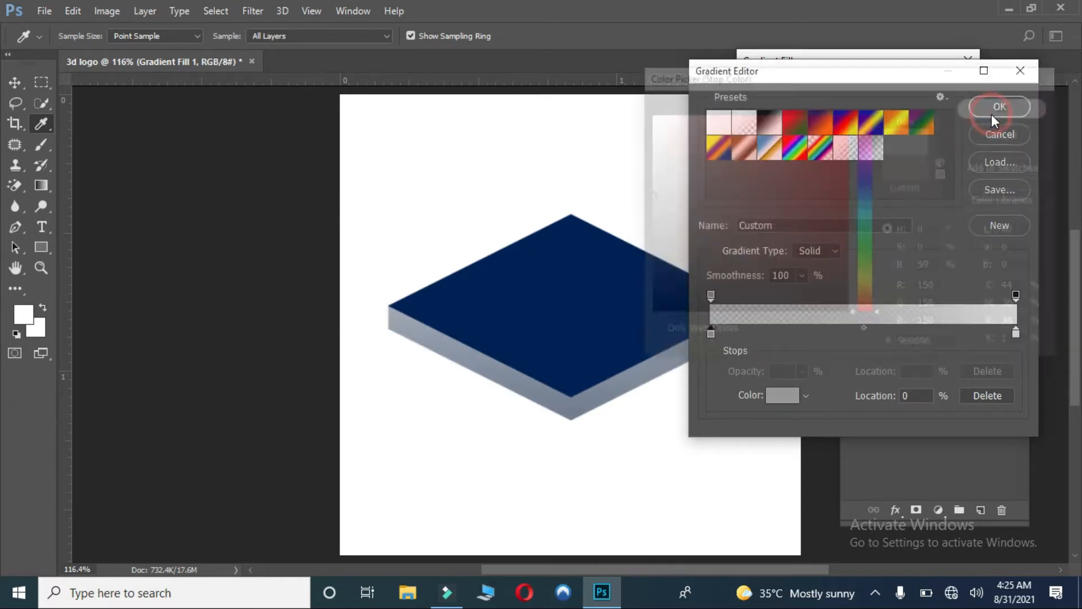
Step: Add a light grey color stop at 61% to the gradient and accept the edited gradient
drag(847, 336, 899, 333)
double_click(898, 331)
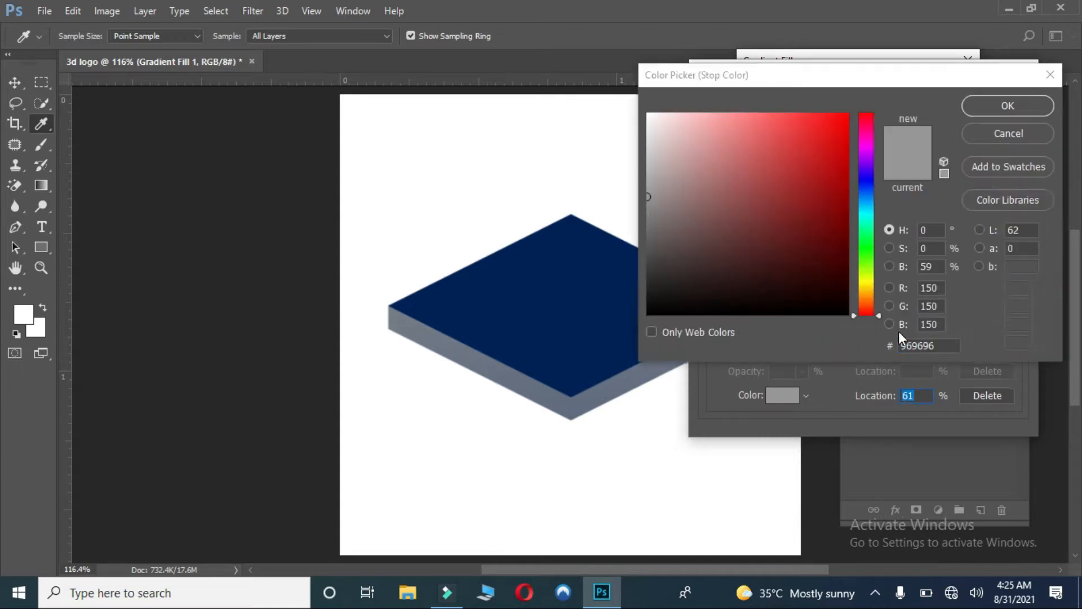
click(663, 122)
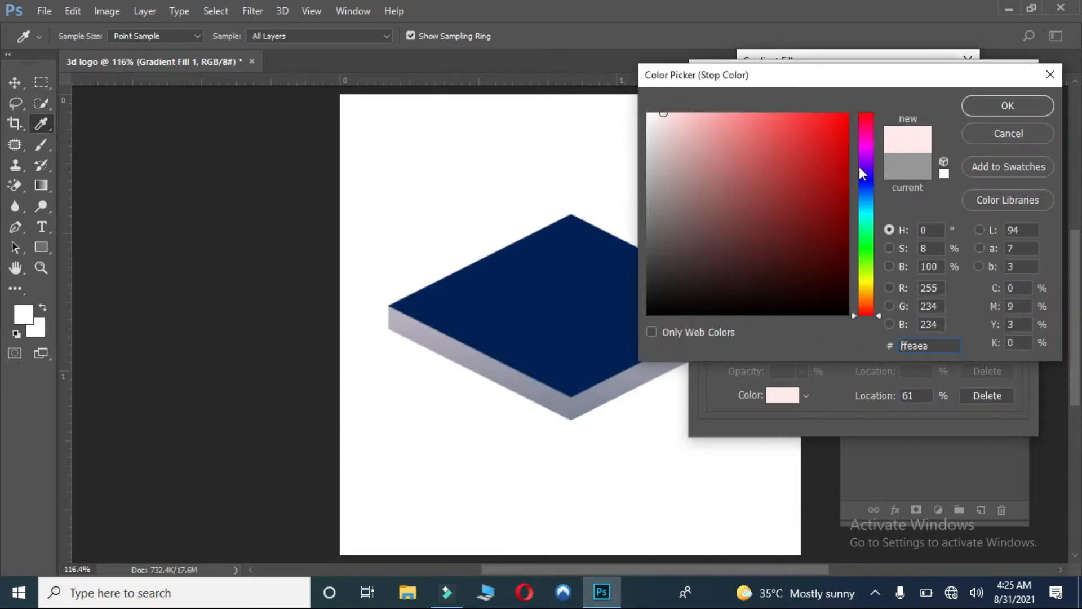
click(857, 182)
click(829, 197)
drag(828, 197, 647, 153)
click(1002, 109)
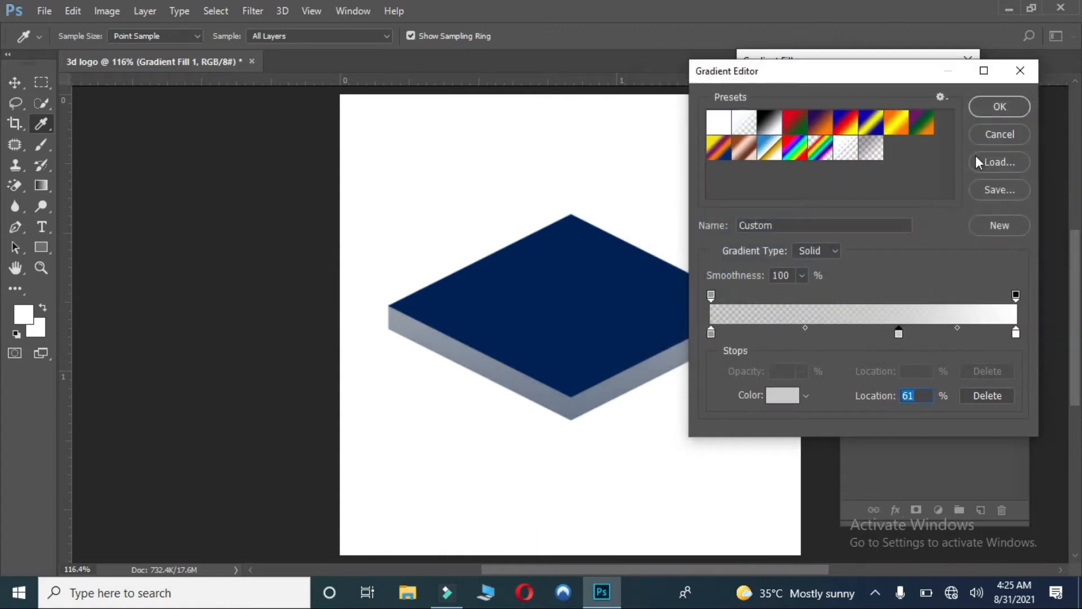
click(803, 276)
click(991, 99)
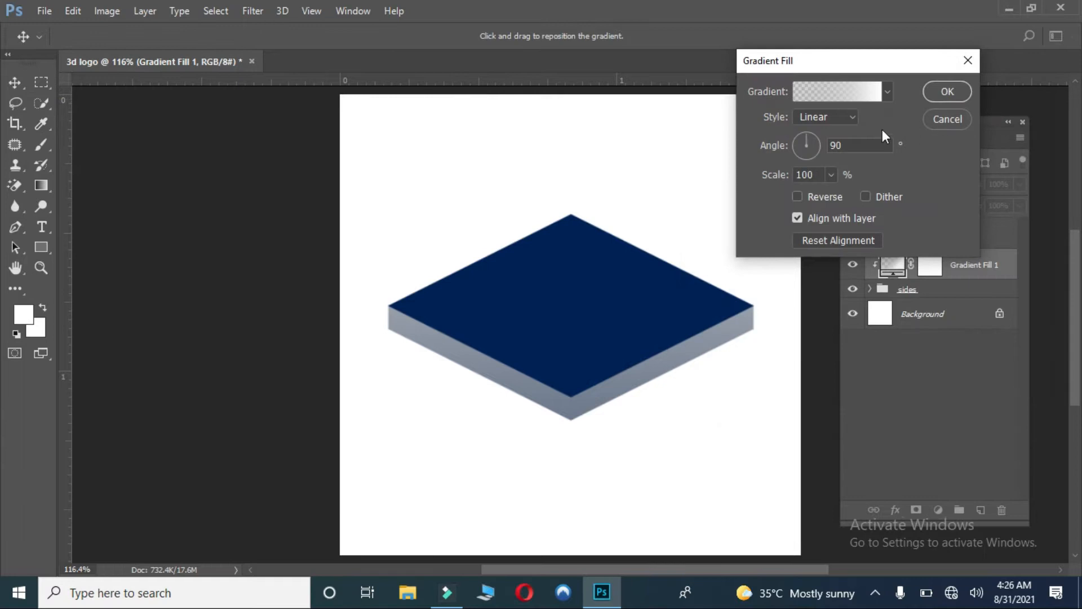
Step: Set the gradient fill's angle to 45 degrees and apply it
click(831, 145)
key(BackSpace)
text(45)
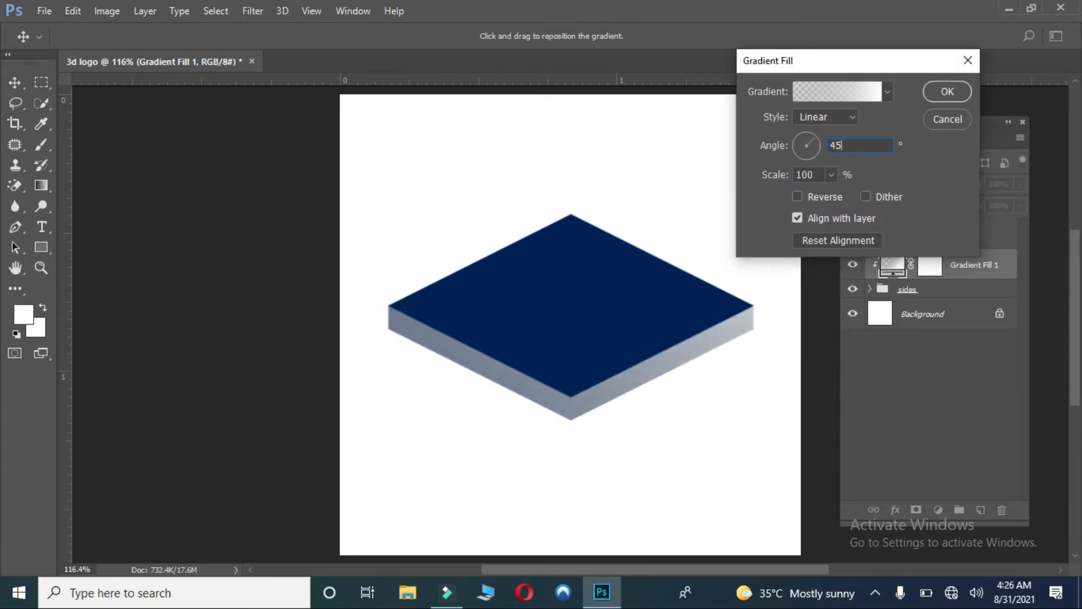
click(941, 95)
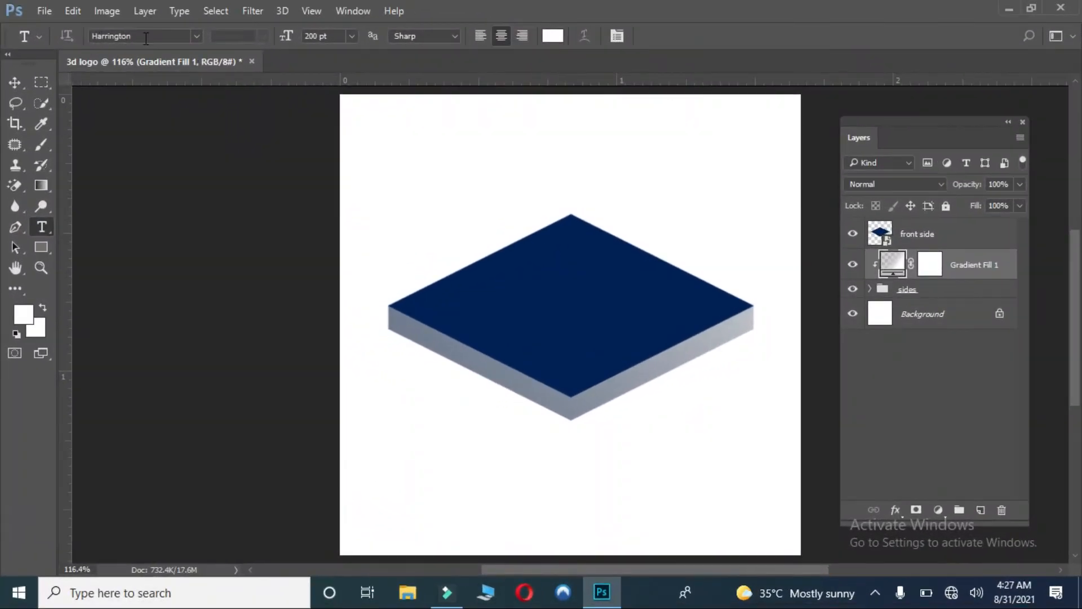
Step: Add a white letter "s" over the diamond in Harrington at 72 pt
click(351, 36)
click(346, 317)
click(495, 285)
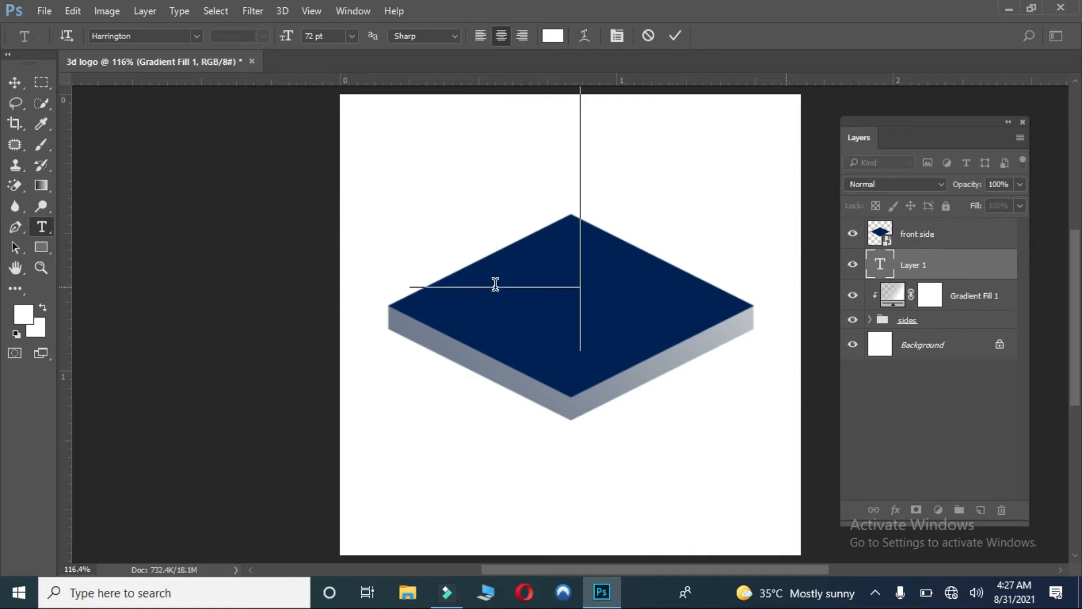
text(s)
click(14, 82)
Step: Place the front side layer below the letter layer and position the letter over the diamond's top face
drag(902, 234, 902, 265)
click(882, 240)
drag(572, 289, 635, 338)
click(645, 365)
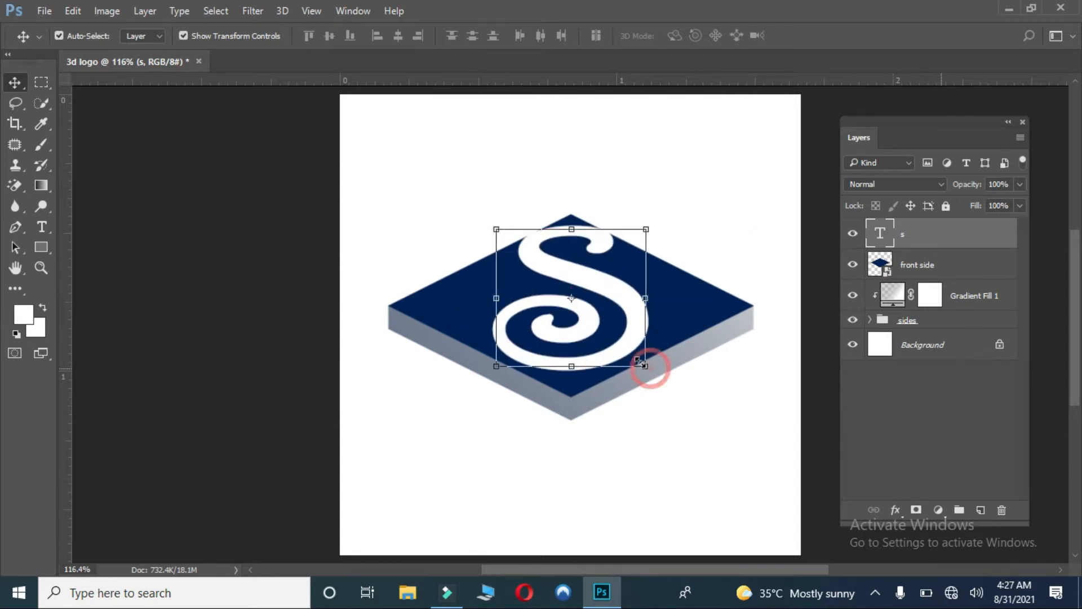
key(Return)
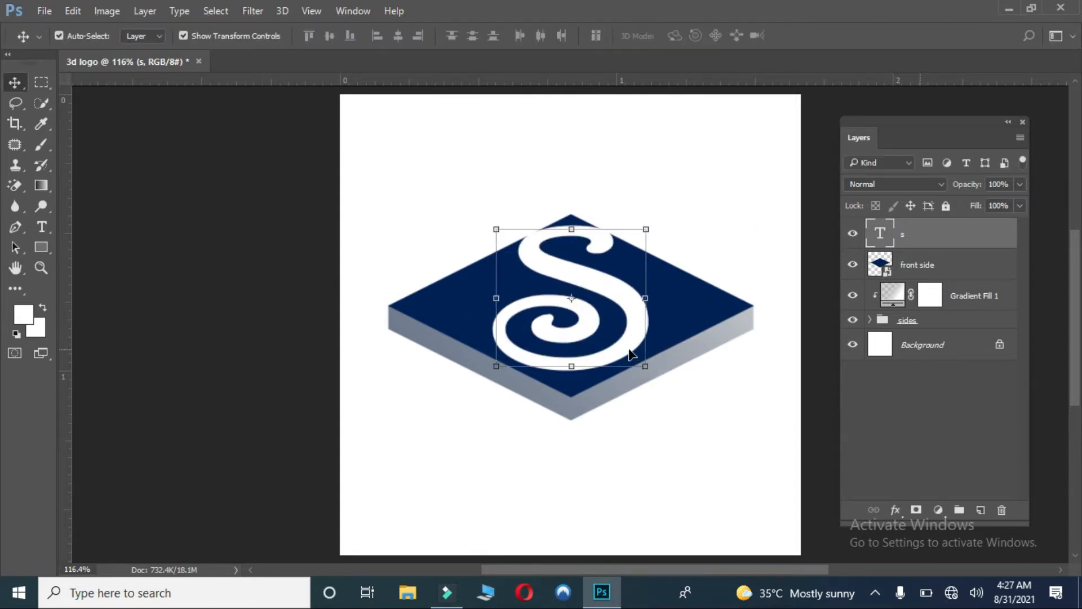
Step: Set the letter's font size to 48 pt and center it on the diamond's top face
key(t)
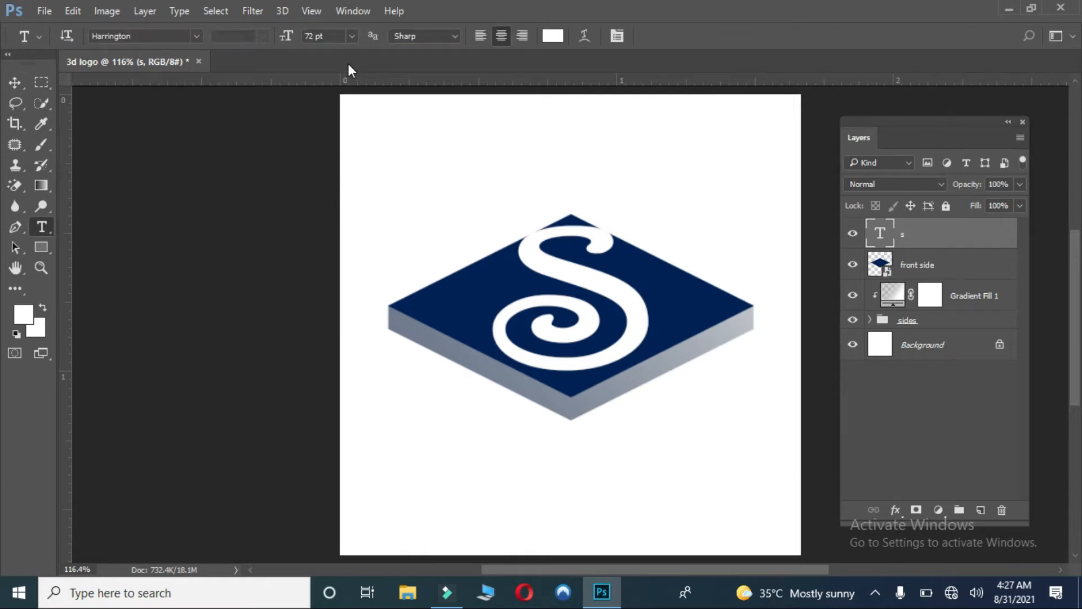
click(352, 35)
click(350, 244)
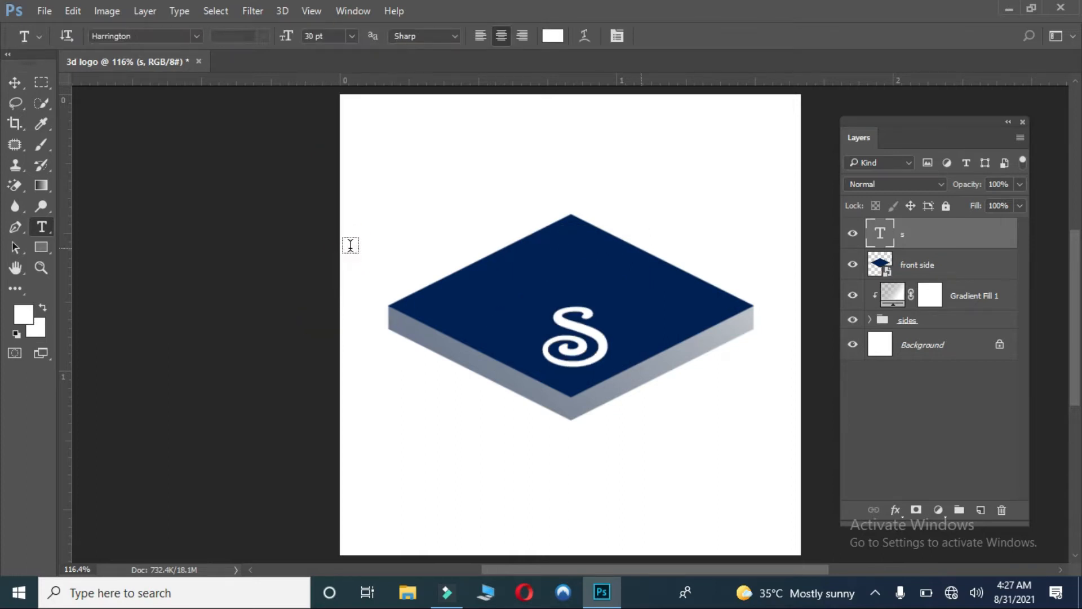
click(352, 36)
click(344, 283)
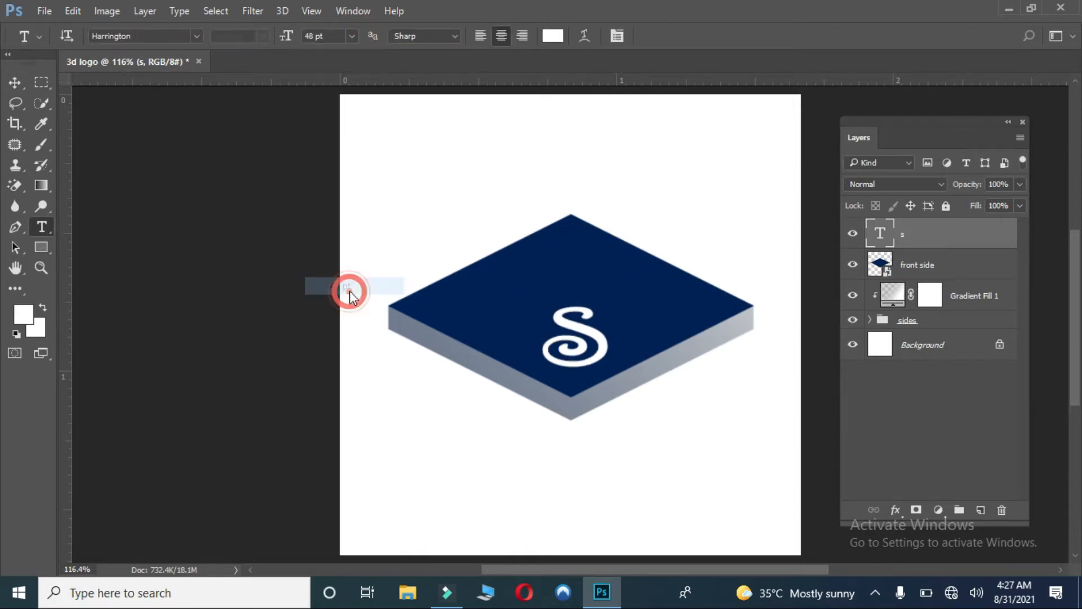
click(21, 81)
drag(608, 320, 605, 305)
Step: Convert the letter layer to a Smart Object and open its contents for editing
click(1019, 138)
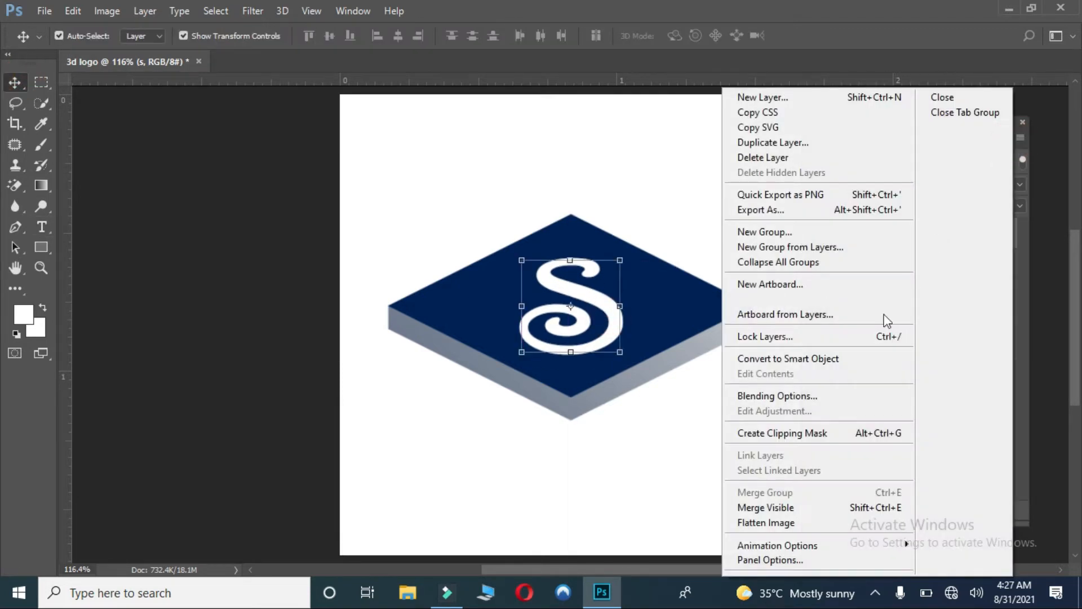
click(754, 364)
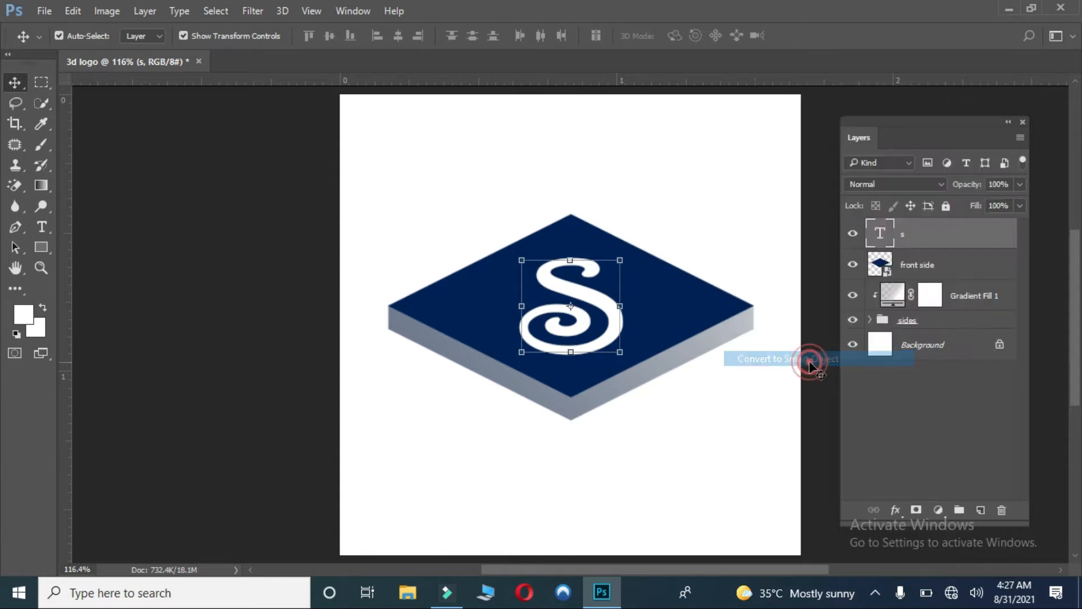
double_click(883, 236)
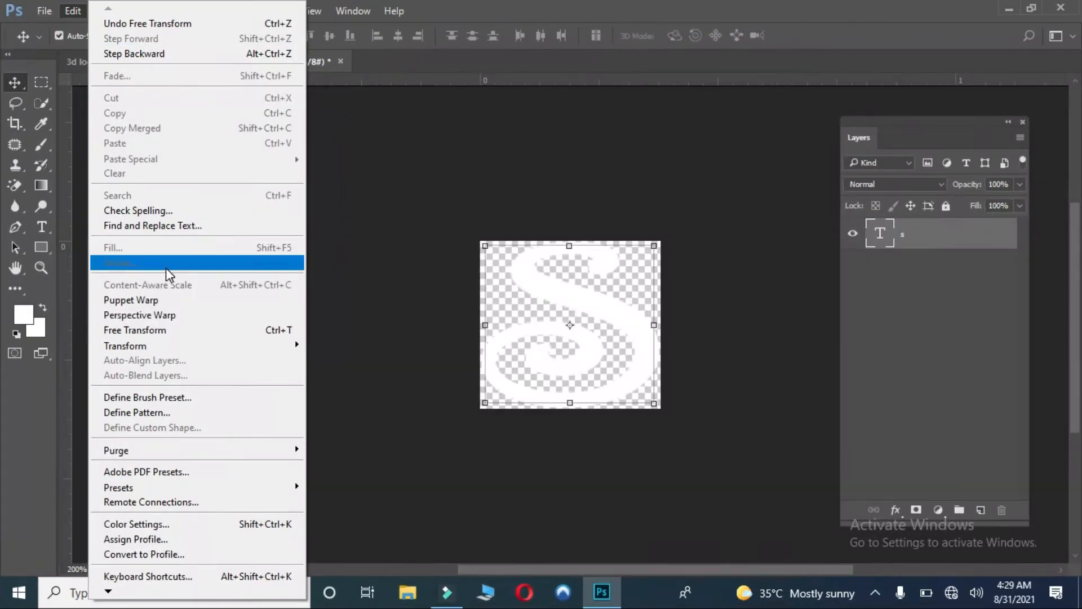
Step: Rotate the letter clockwise inside the smart object with Free Transform
click(155, 326)
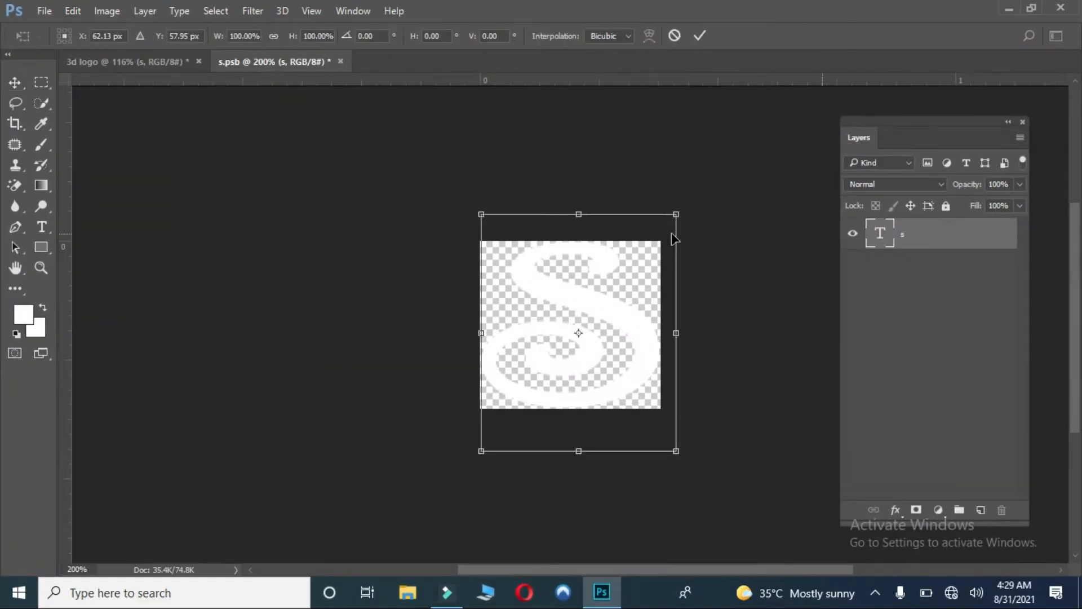
drag(693, 196, 756, 303)
key(Return)
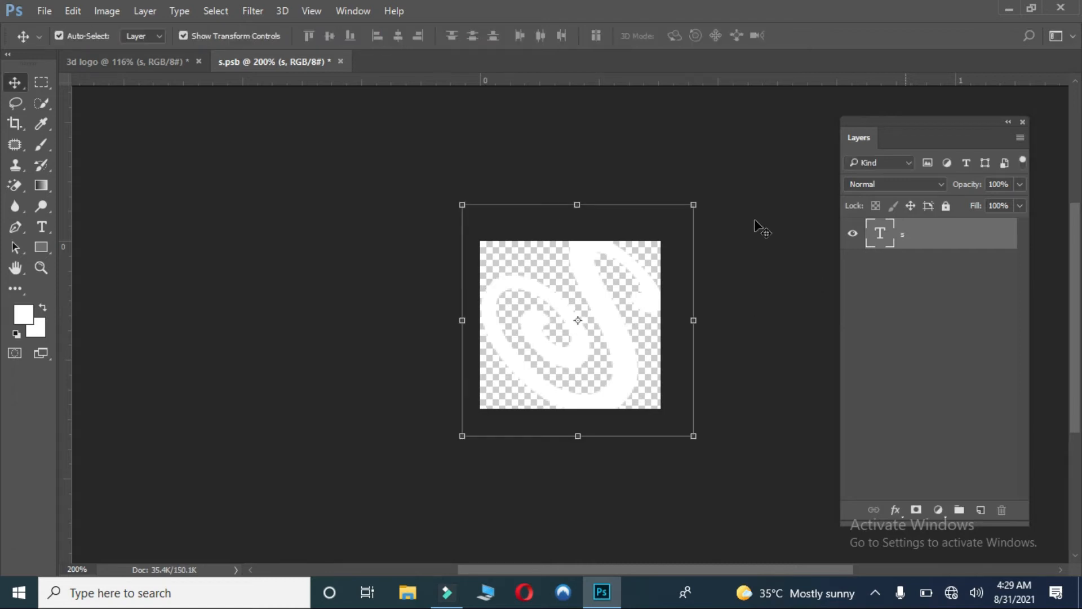
Step: Extend the smart object's canvas with the Crop tool so the whole rotated letter fits inside
click(16, 124)
click(569, 334)
scroll(568, 334, up, 5)
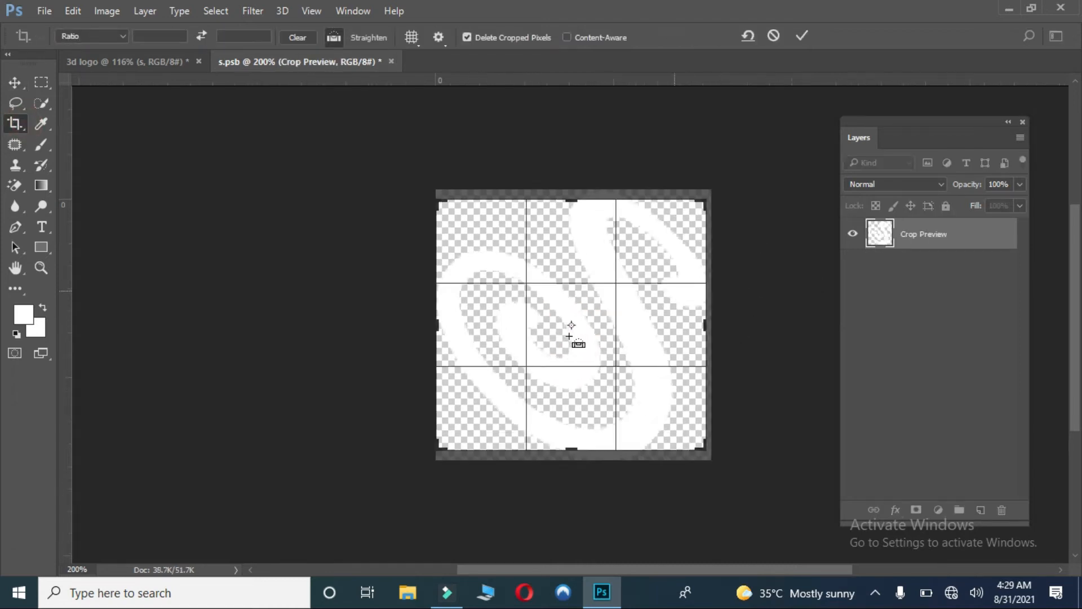
drag(570, 162, 570, 148)
drag(573, 498, 576, 512)
drag(754, 322, 756, 322)
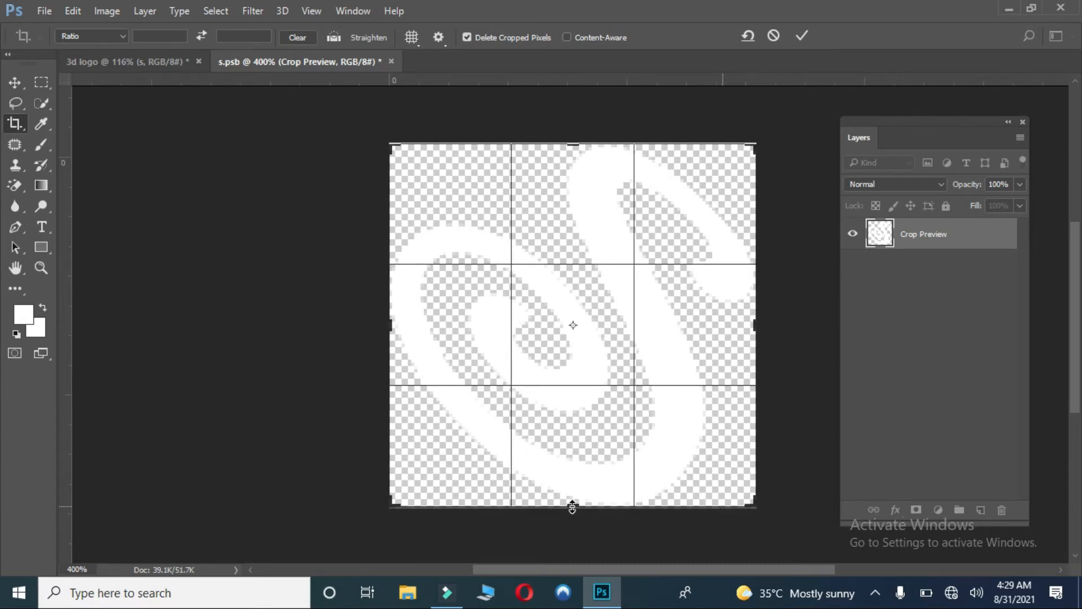
drag(572, 508, 572, 509)
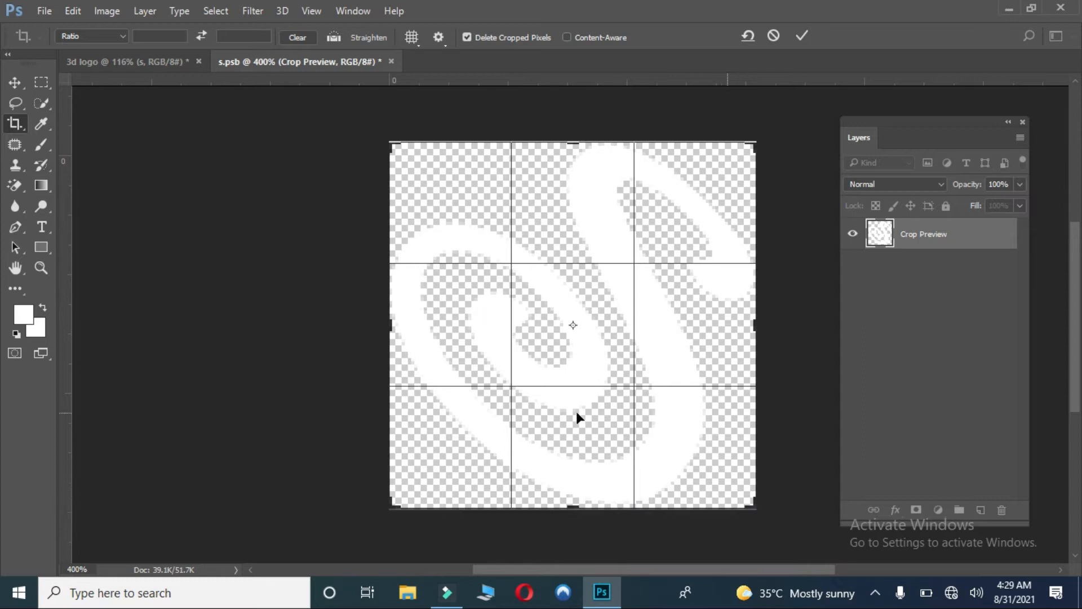
key(Return)
key(v)
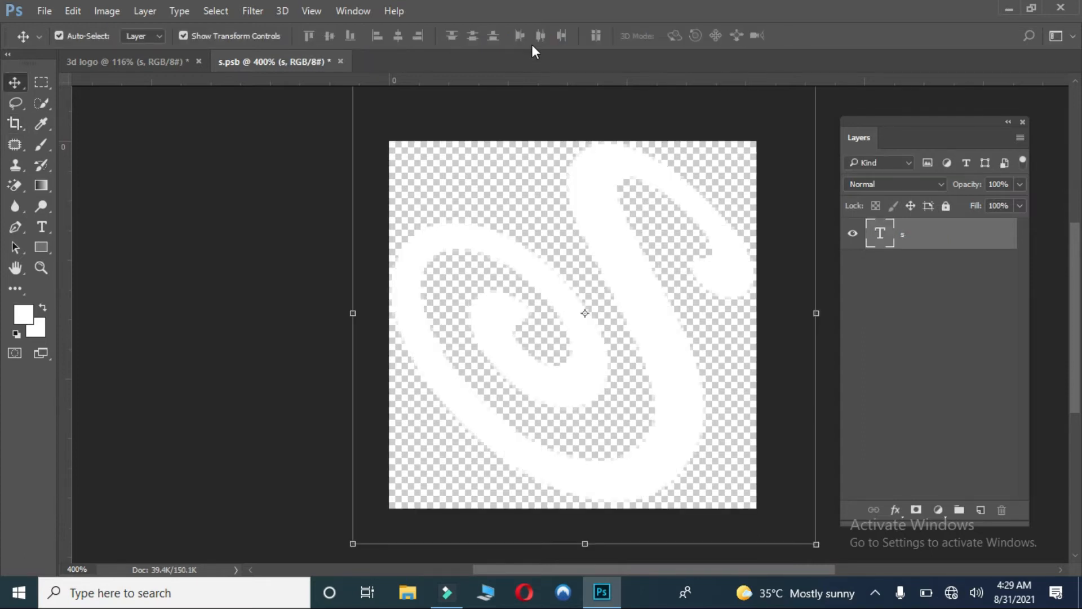
Step: Close the smart object document with its changes saved and return to the letter in the logo document
click(342, 60)
click(461, 224)
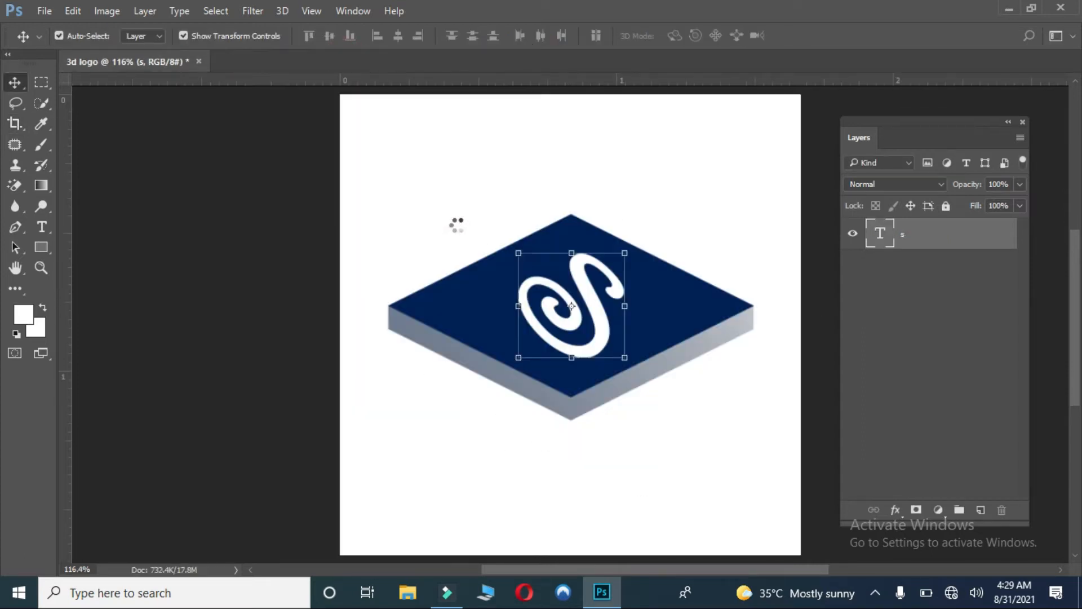
click(819, 416)
click(622, 332)
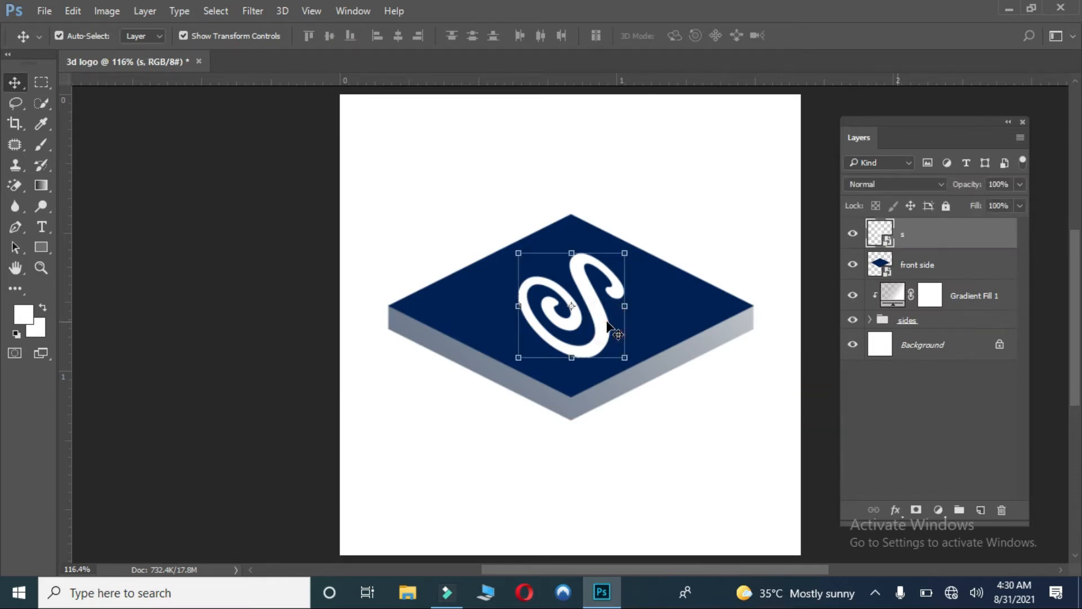
Step: Enlarge the letter from its centre to about 108% with Free Transform
click(73, 11)
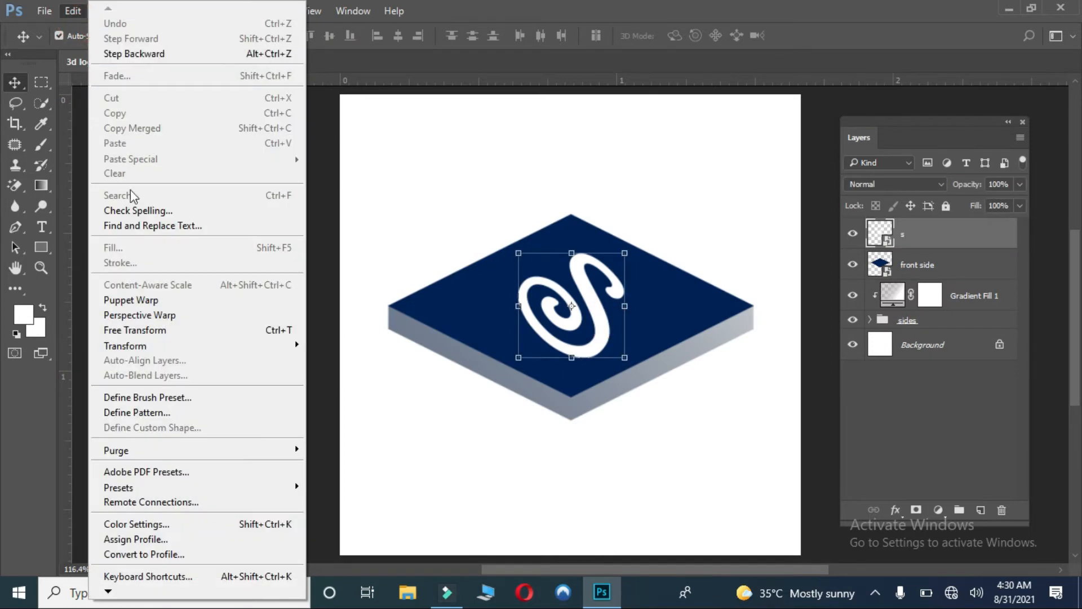
click(133, 326)
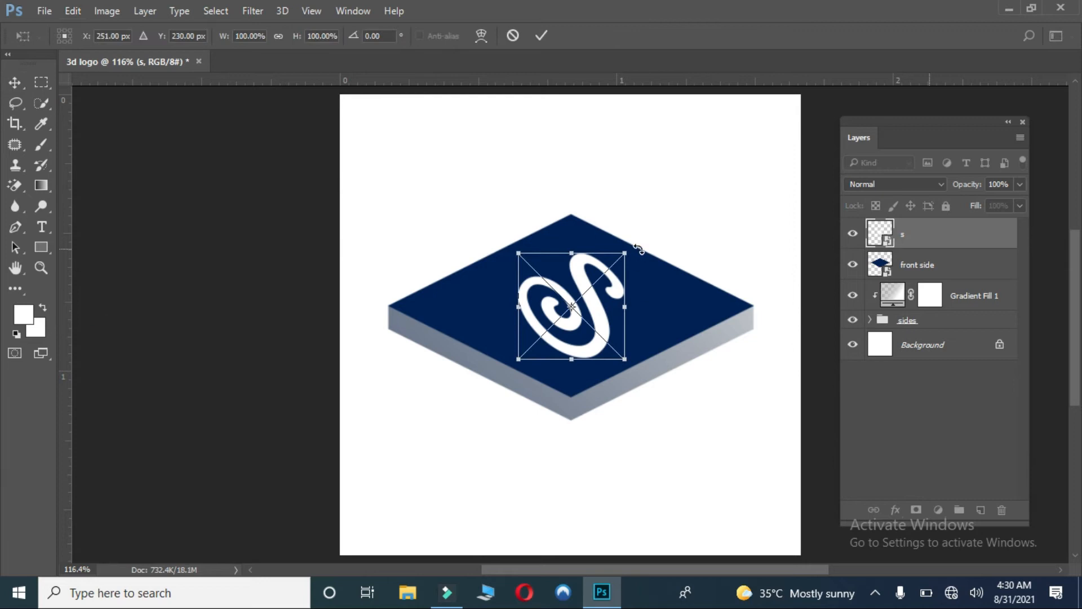
drag(622, 361, 628, 361)
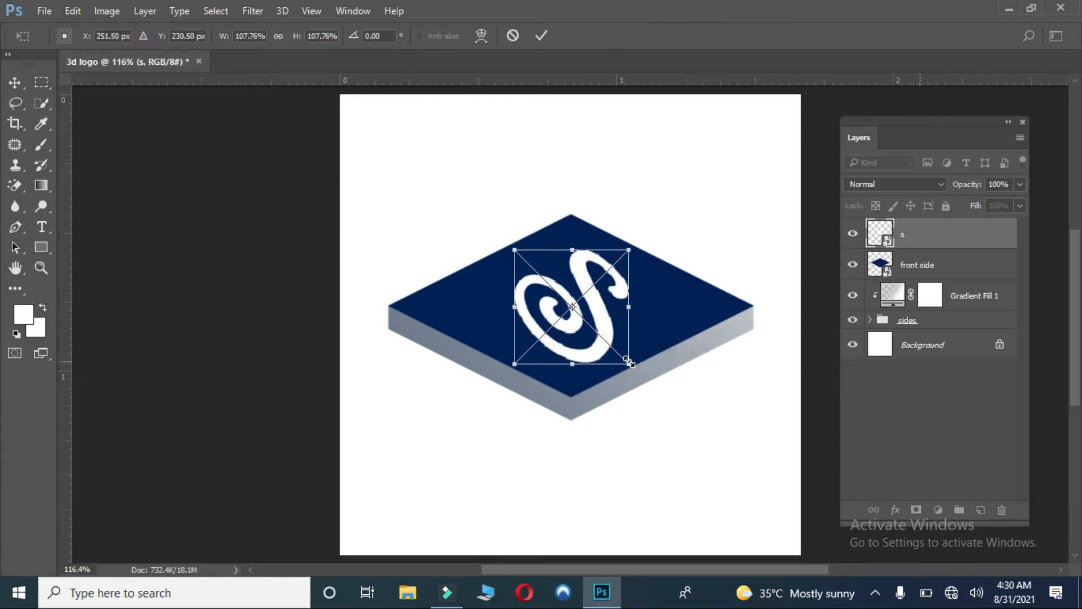
key(Return)
Step: Nudge the letter up and to the left on the diamond's top face
key(shift+Left)
key(shift+Left)
key(shift+Up)
key(shift+Up)
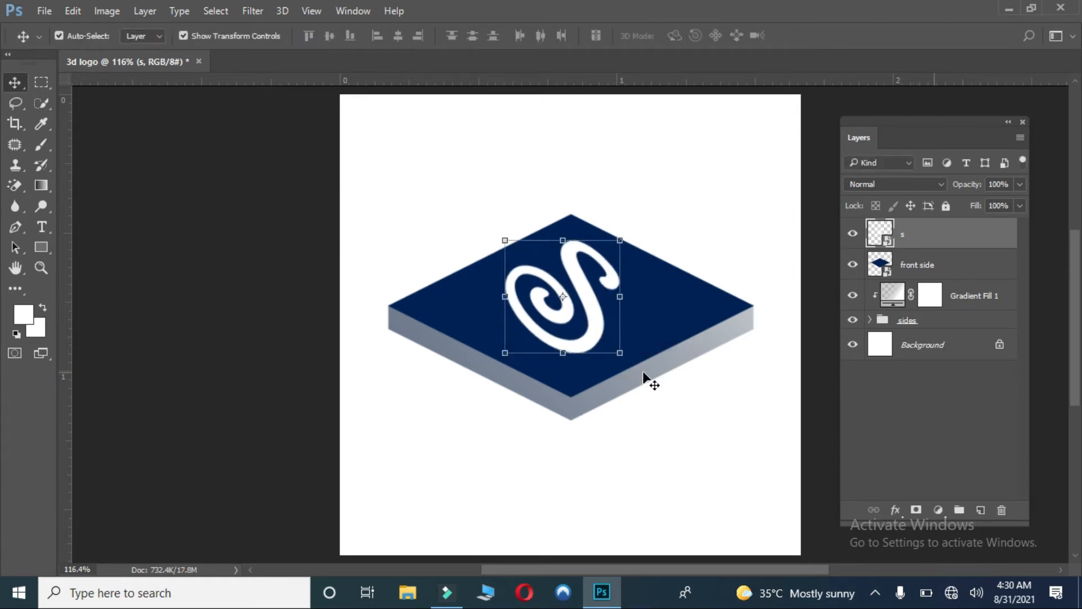
key(Left)
key(Up)
key(Up)
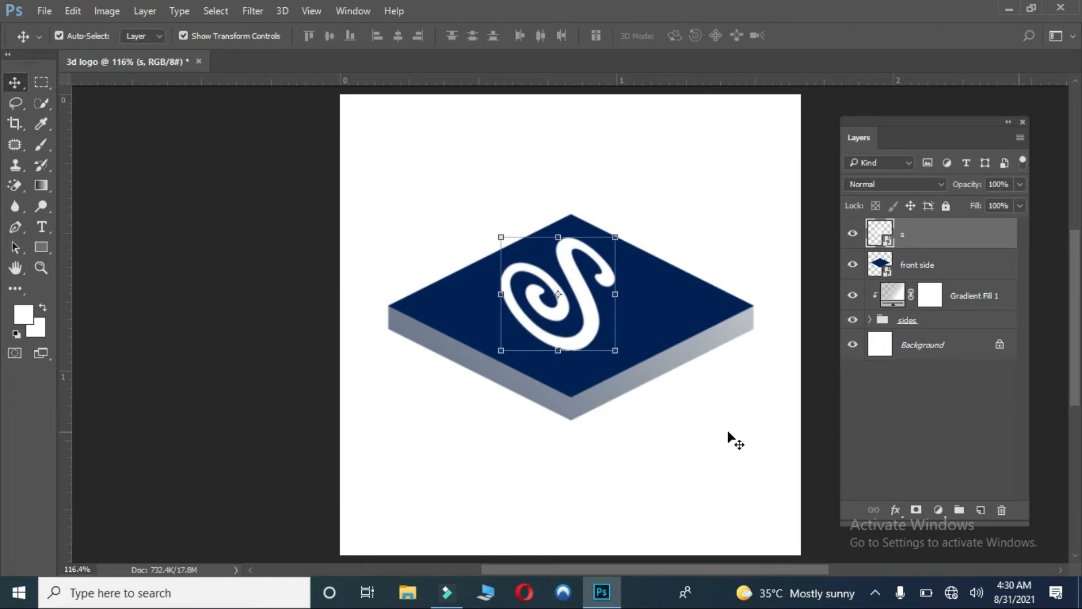
Step: Duplicate the "s" layer twice, keeping one copy beneath the original and one above it
key(ctrl+plus)
key(ctrl+j)
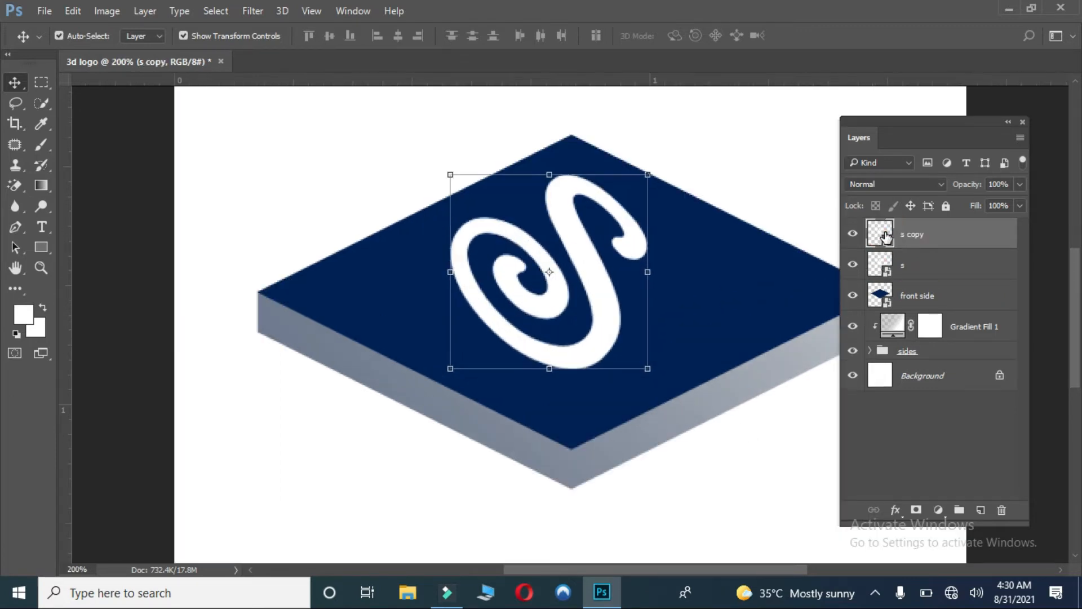
drag(906, 243, 882, 280)
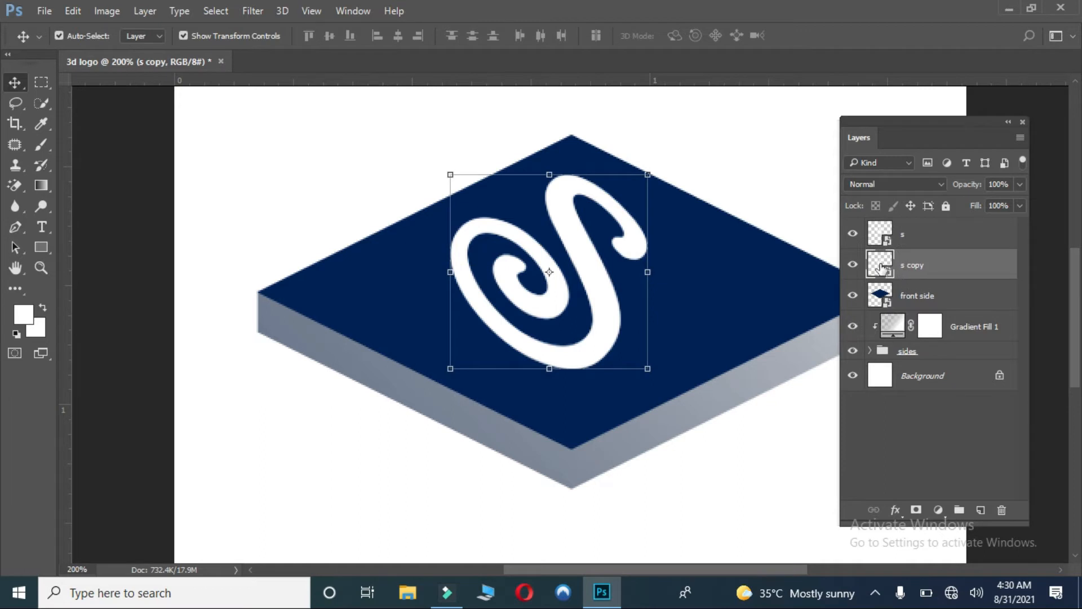
key(ctrl+j)
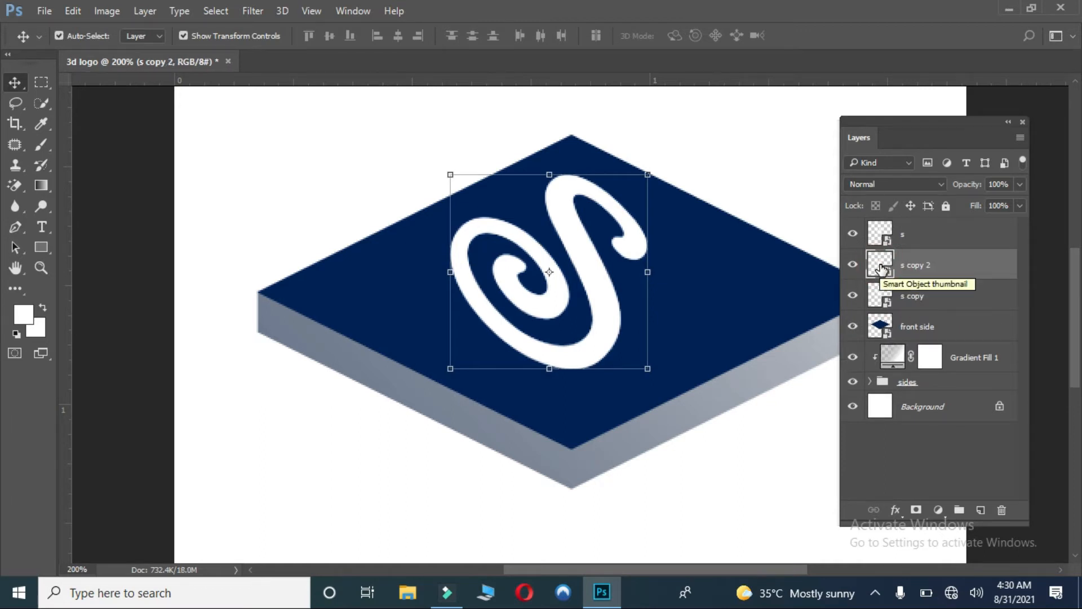
key(Delete)
click(897, 233)
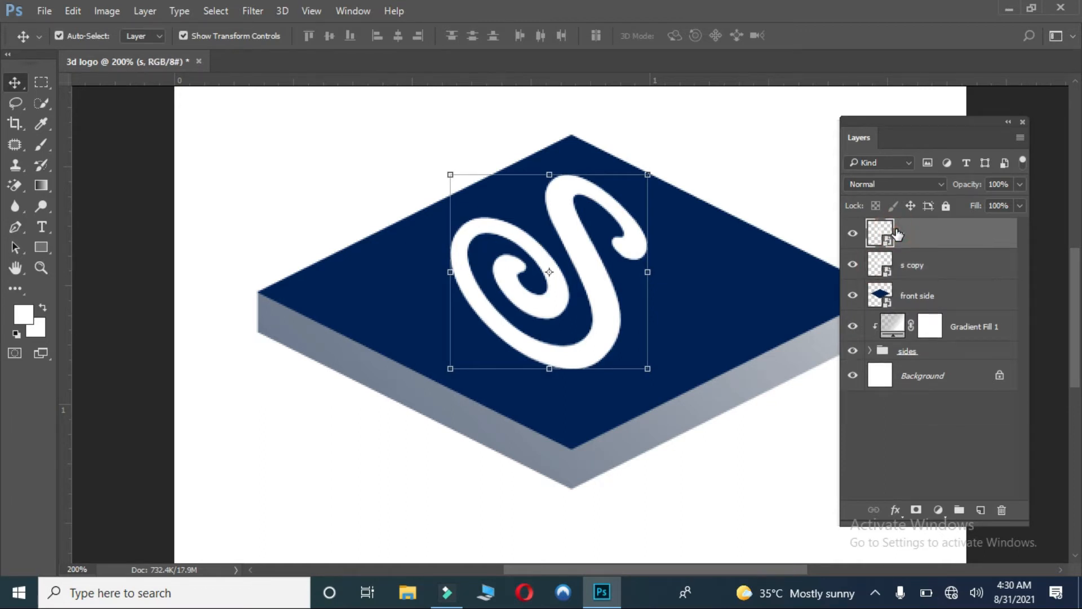
key(ctrl+j)
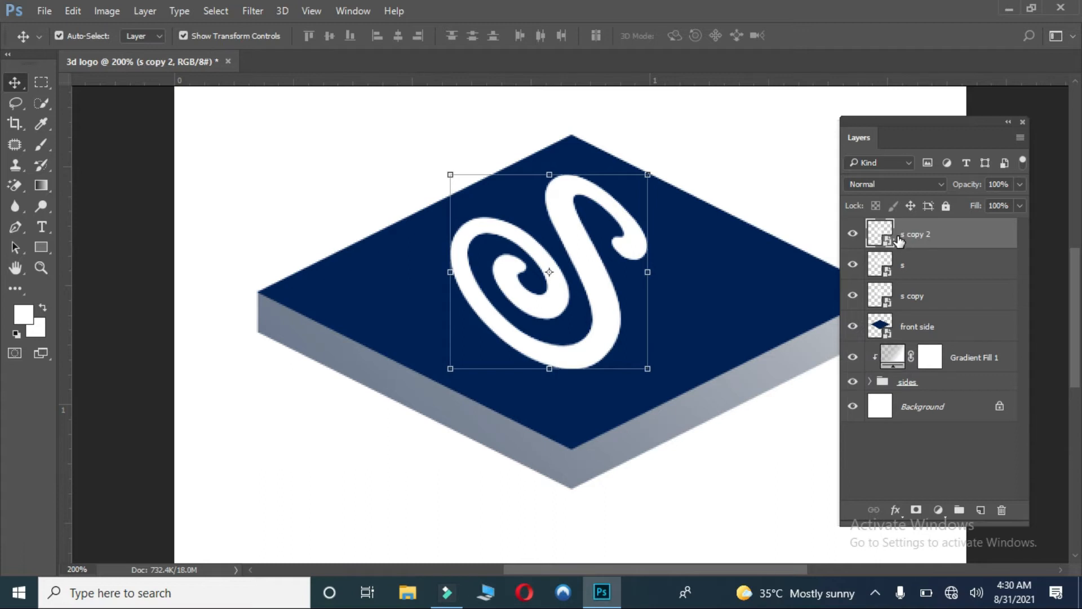
Step: Rename the topmost letter copy "lower" and the original "s" layer "upper"
double_click(913, 234)
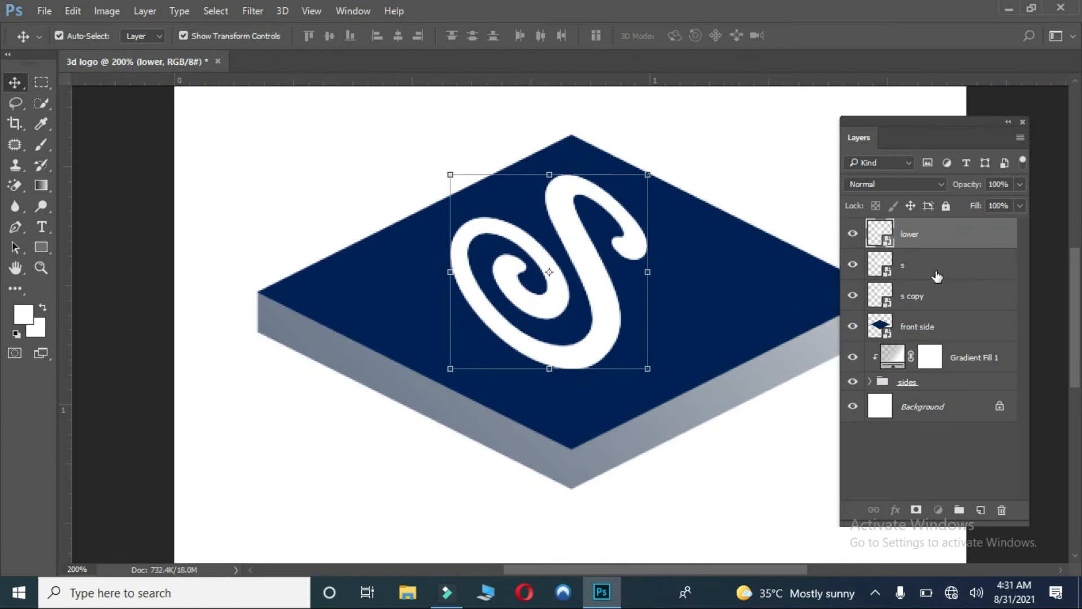
click(935, 274)
click(933, 274)
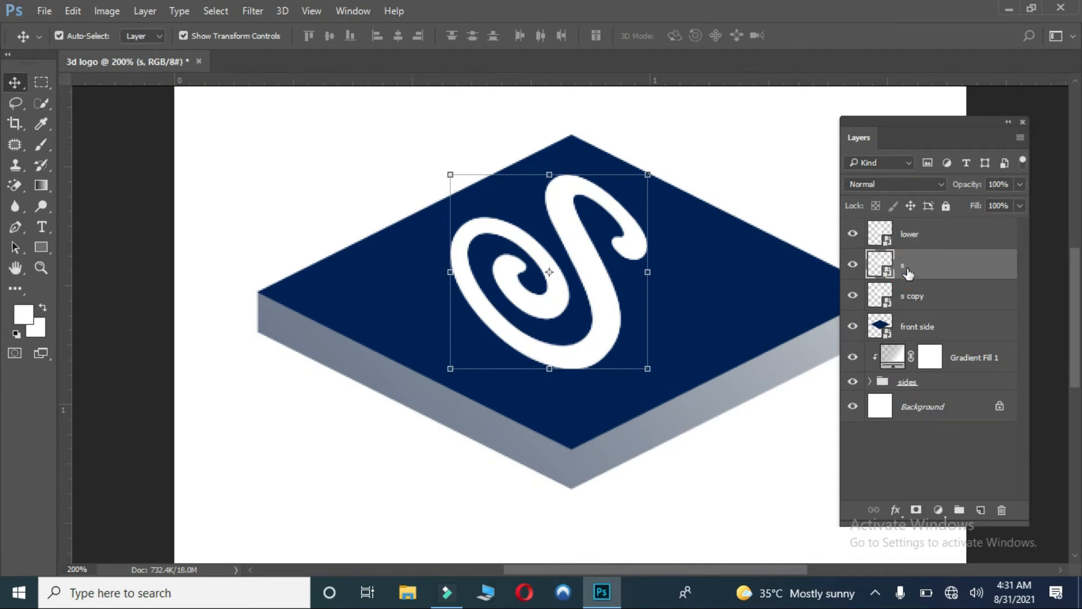
double_click(906, 272)
click(800, 135)
double_click(905, 265)
text(upper)
key(Return)
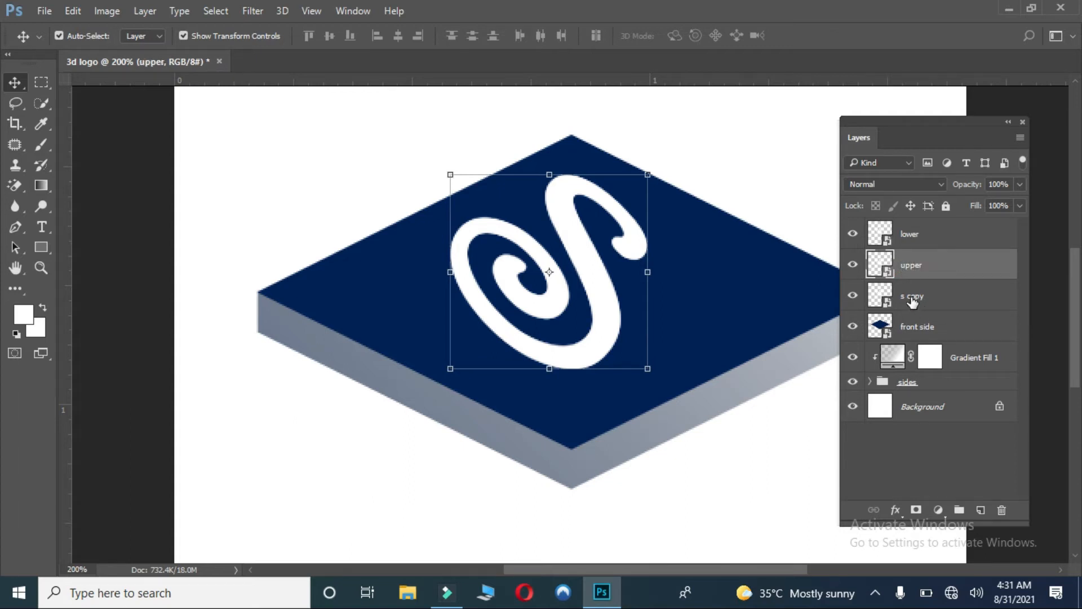
Step: Rename the "s copy" layer "sides" and move the "lower" layer beneath it
click(913, 302)
double_click(914, 297)
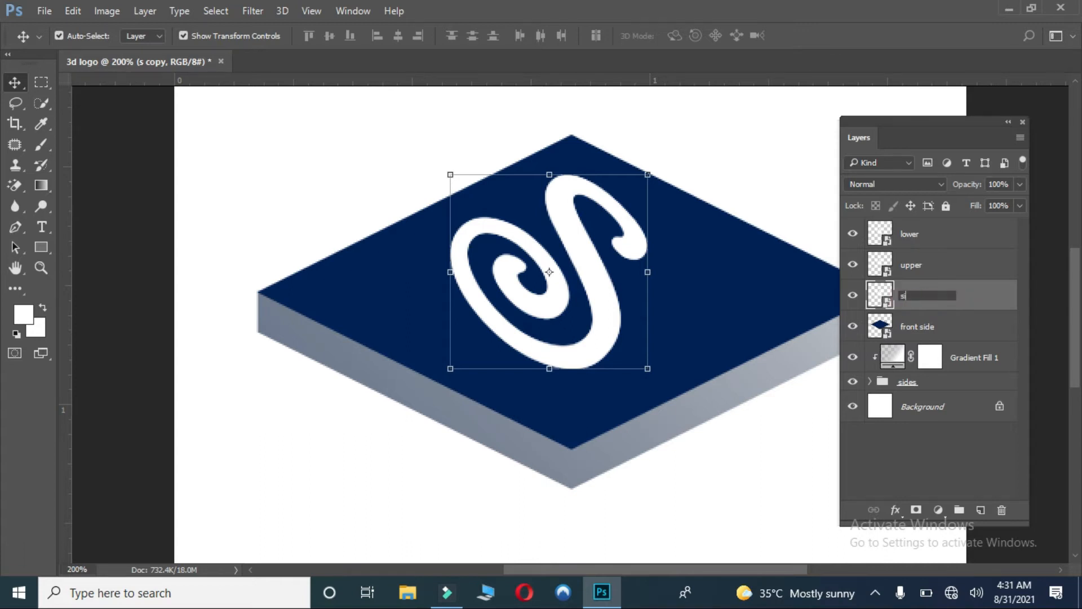
text(sides)
key(Return)
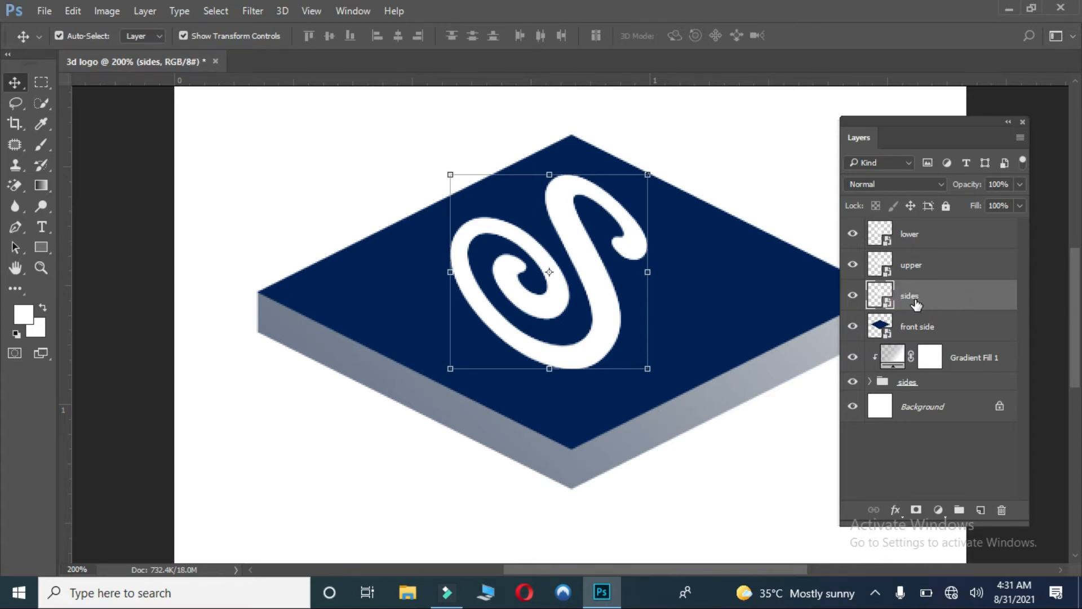
drag(919, 244, 926, 280)
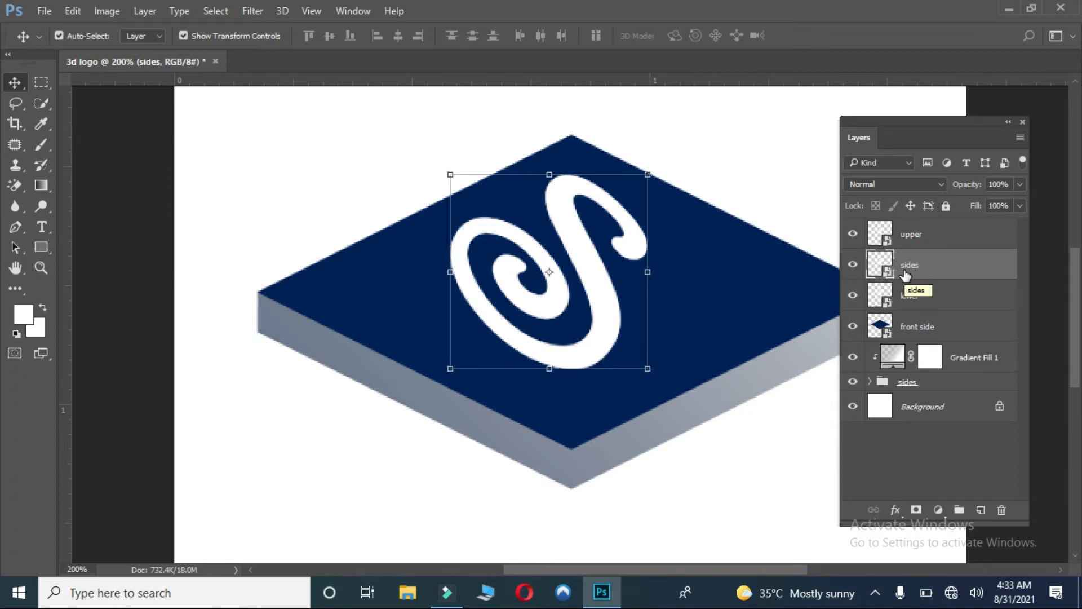
Step: Rename the letter's "sides" layer "text sides" and put it in its own group
double_click(910, 271)
click(901, 266)
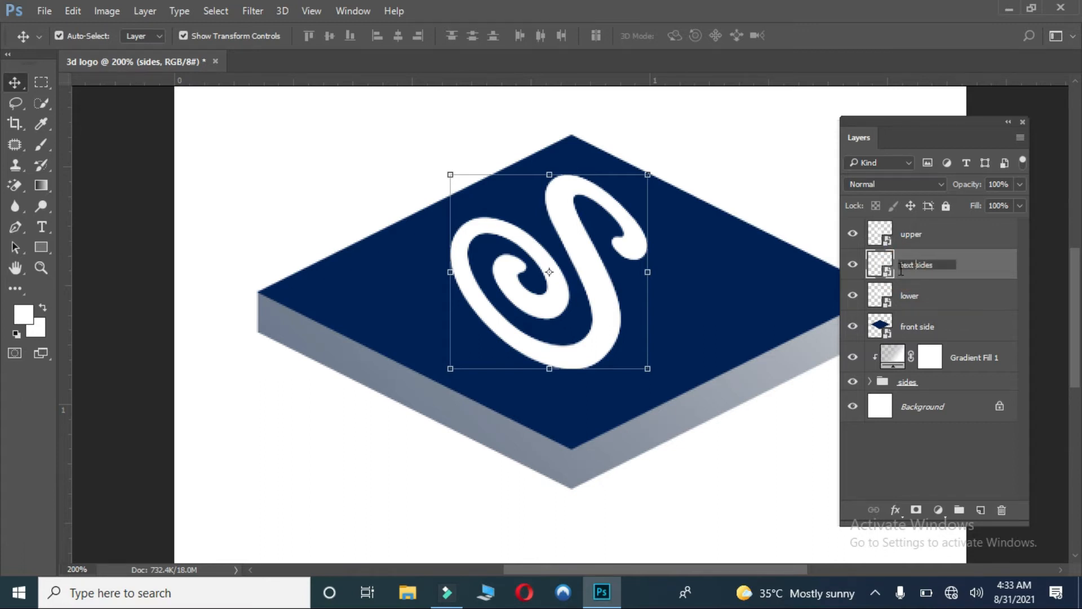
text(text)
key(Return)
key(ctrl+g)
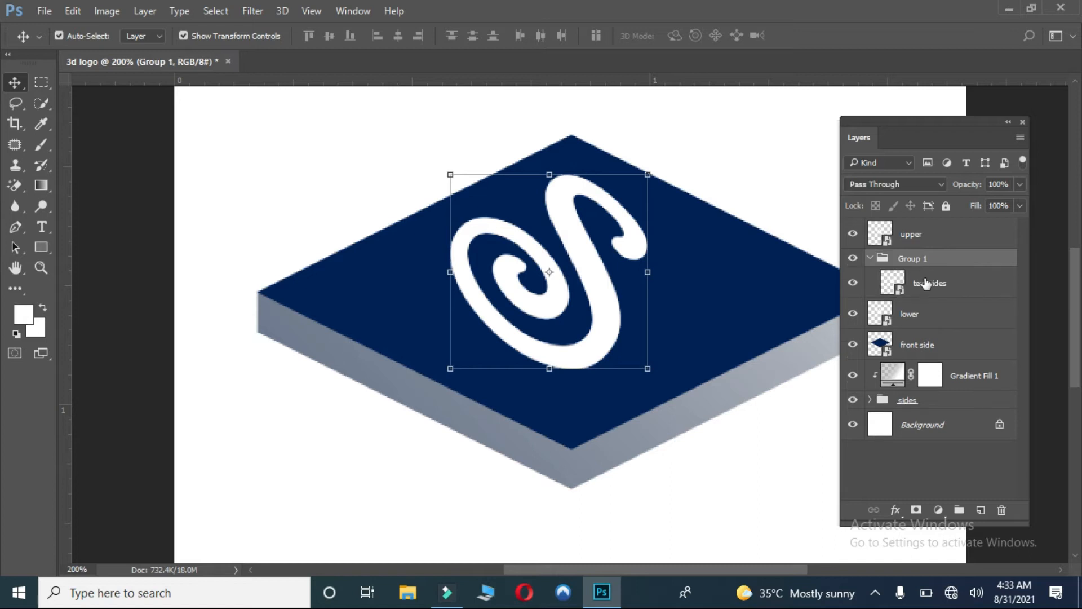
Step: Build the letter's depth with 14 copies of the "text sides" layer, each nudged one pixel further down, and collapse the group
click(927, 285)
key(alt+Down)
key(alt+Down)
key(alt+Down)
key(alt+Down)
key(alt+Down)
key(alt+Down)
key(alt+Down)
key(alt+Down)
key(alt+Down)
key(alt+Down)
key(alt+Down)
key(alt+Down)
key(alt+Down)
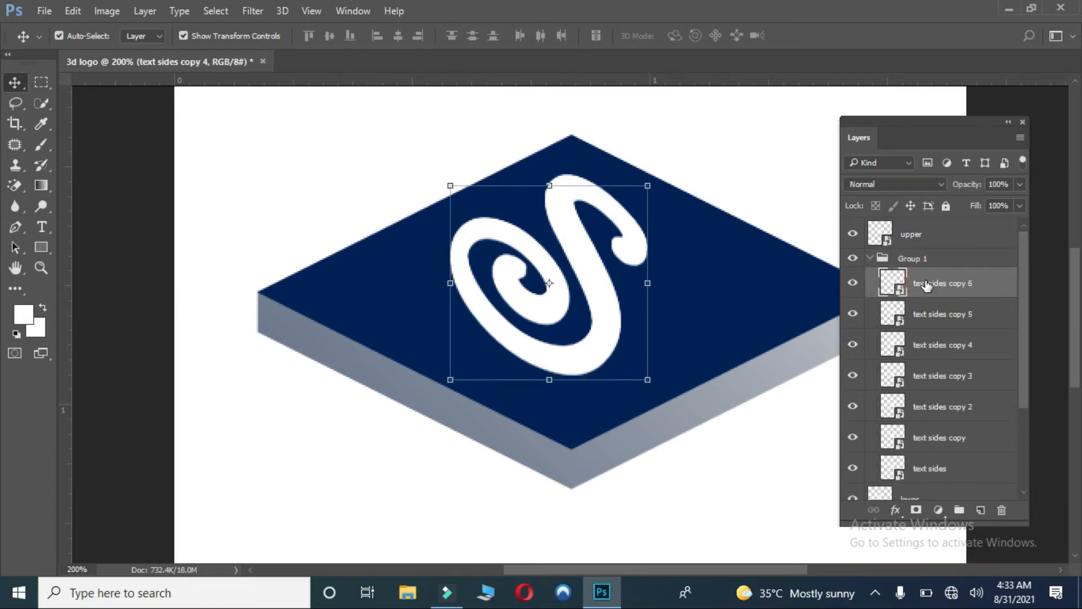
key(alt+Down)
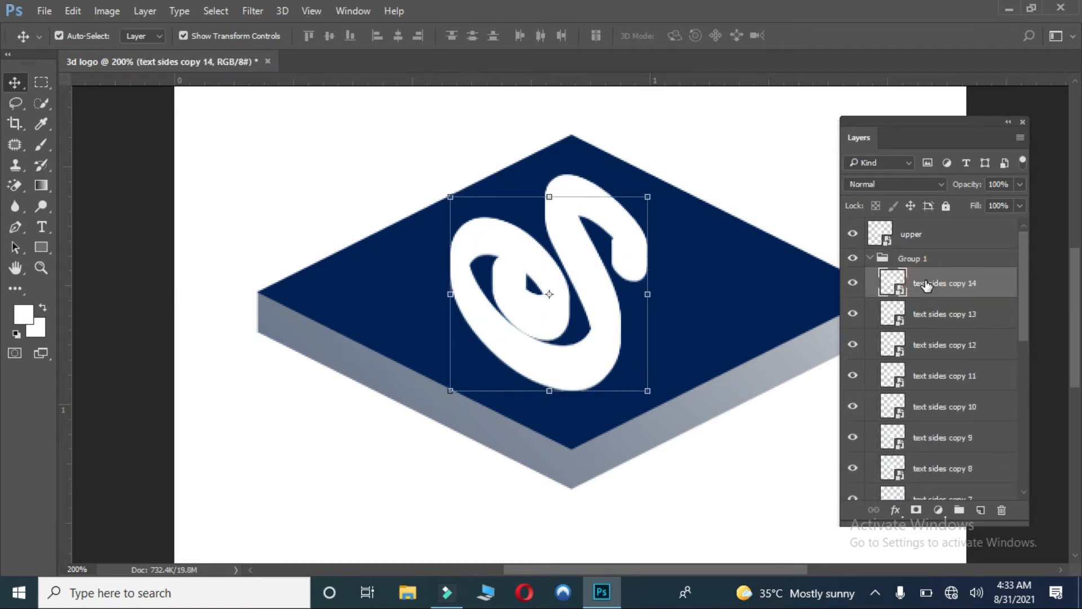
click(870, 258)
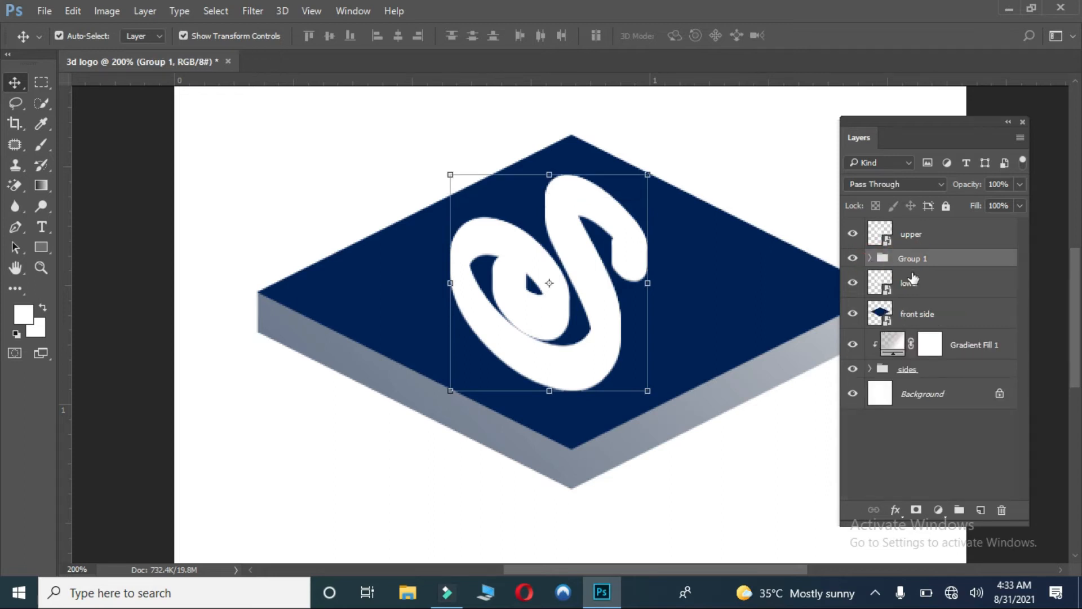
Step: Copy the Gradient Fill 1 layer above Group 1 and clip the copy to that group
click(911, 234)
click(910, 258)
click(898, 349)
drag(898, 350, 884, 270)
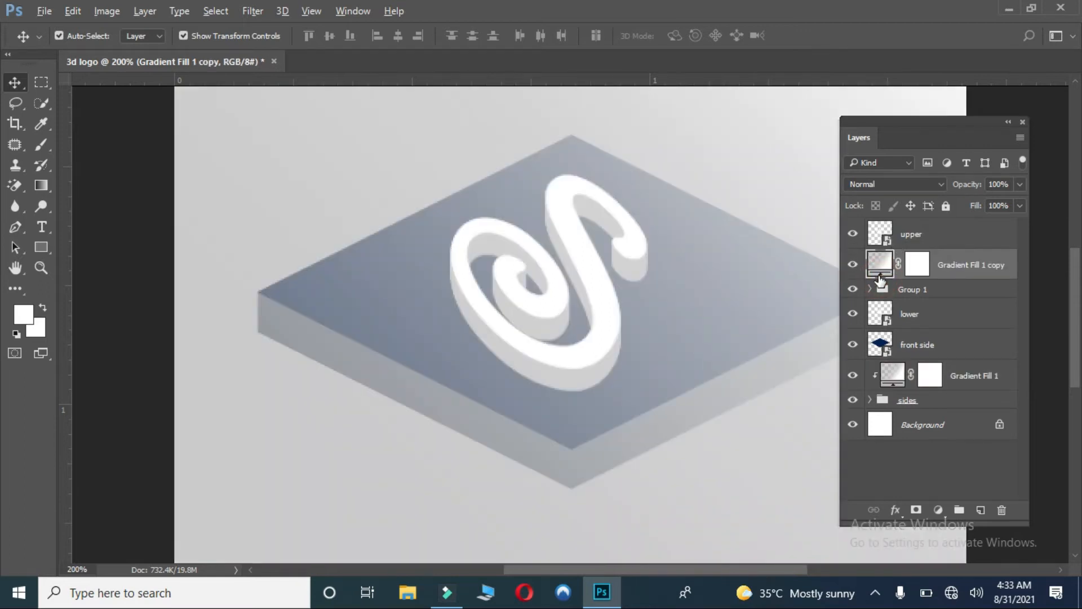
alt+click(878, 276)
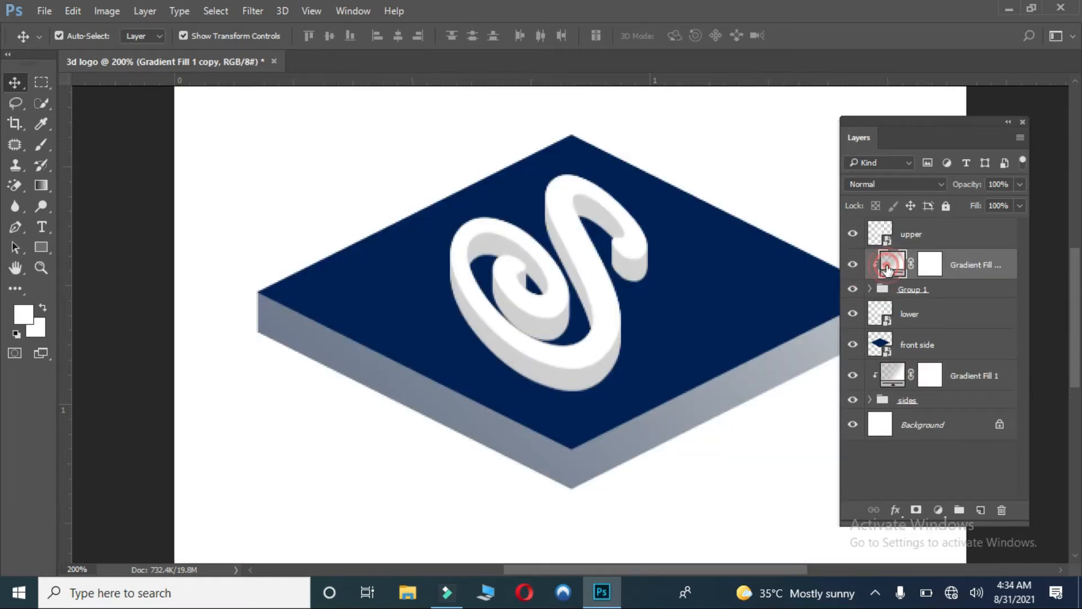
Step: Rename the group holding the letter's side copies "mid"
click(904, 291)
double_click(904, 291)
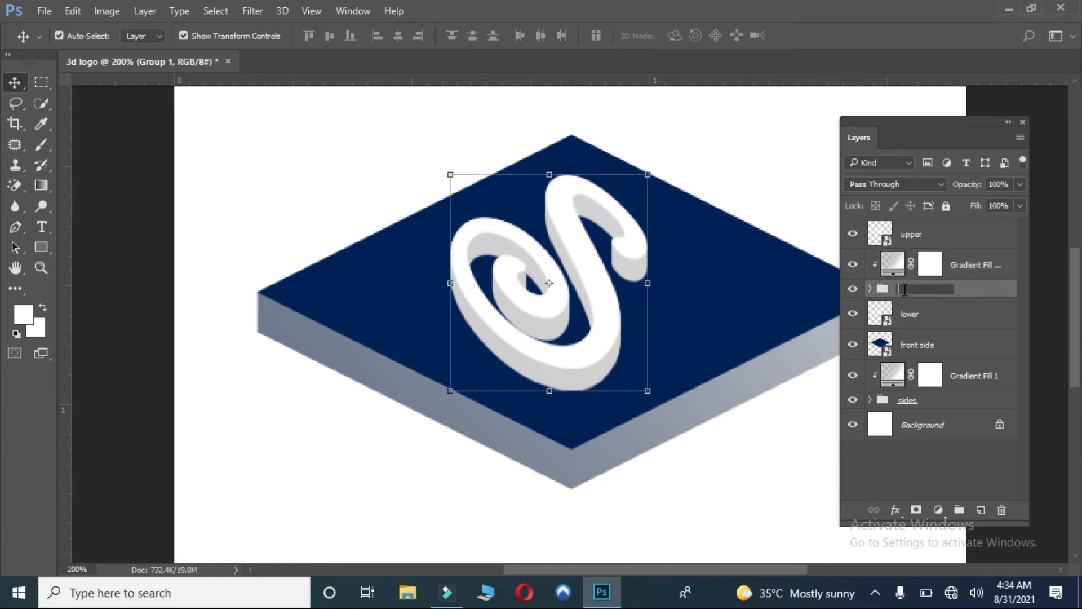
key(Return)
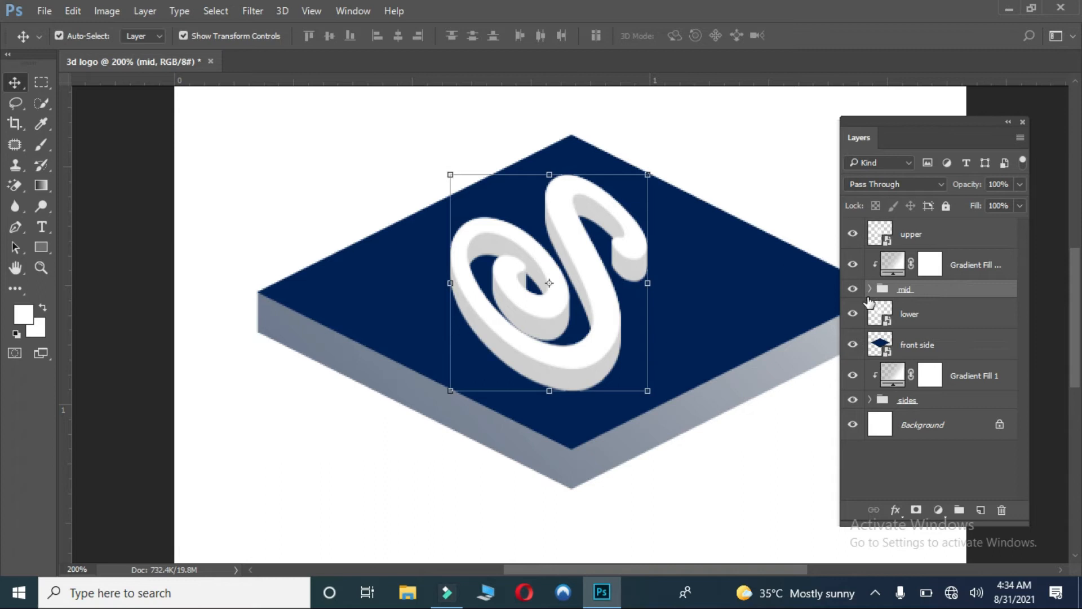
click(907, 236)
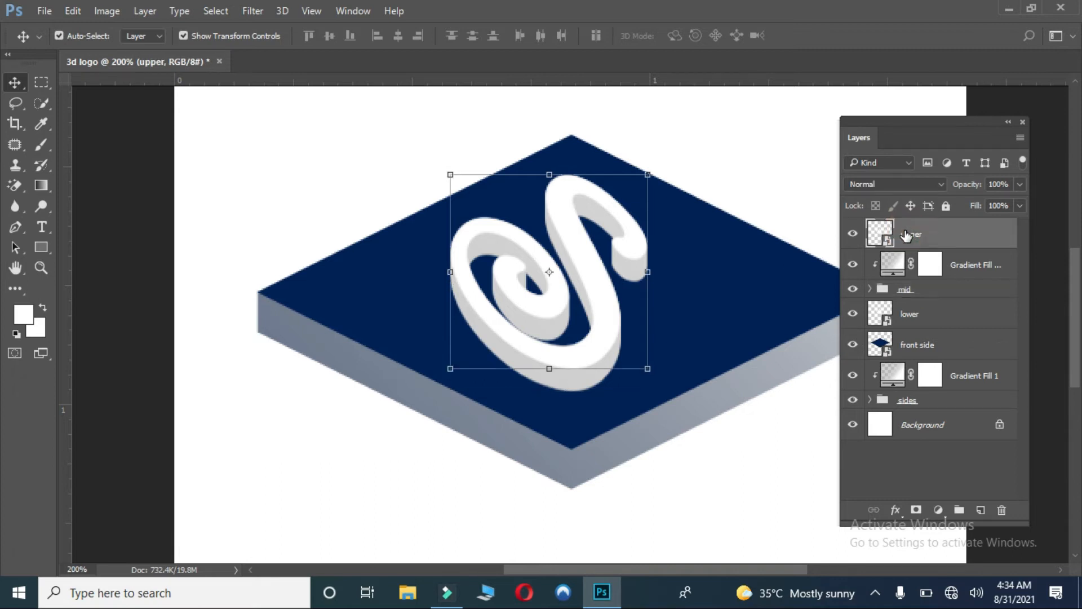
click(901, 289)
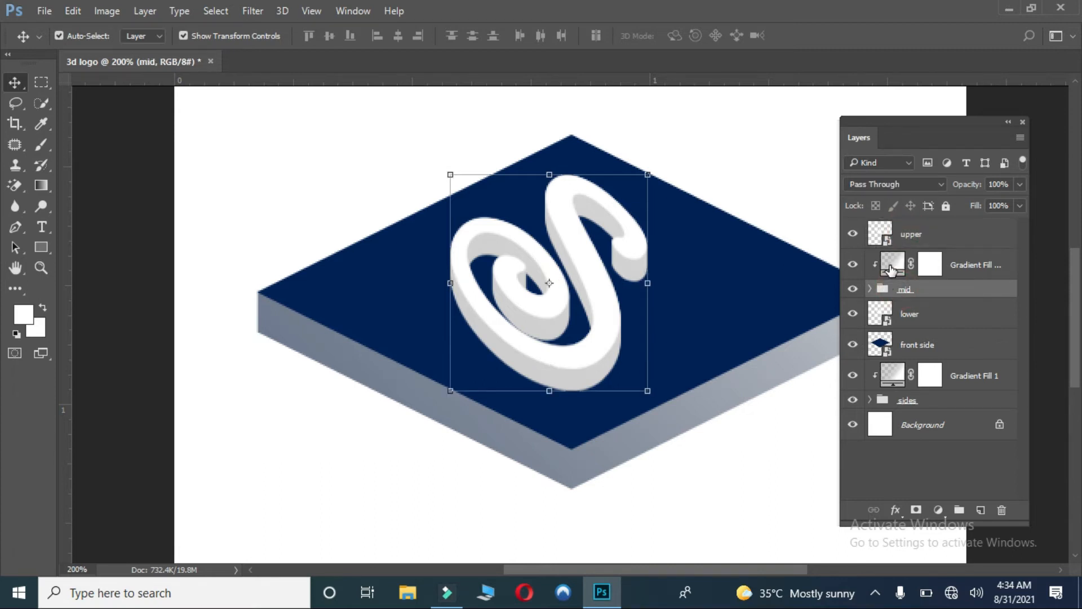
Step: Set the angle of the gradient fill clipped to the "mid" group to 45°
double_click(891, 267)
double_click(853, 145)
text(0)
click(838, 96)
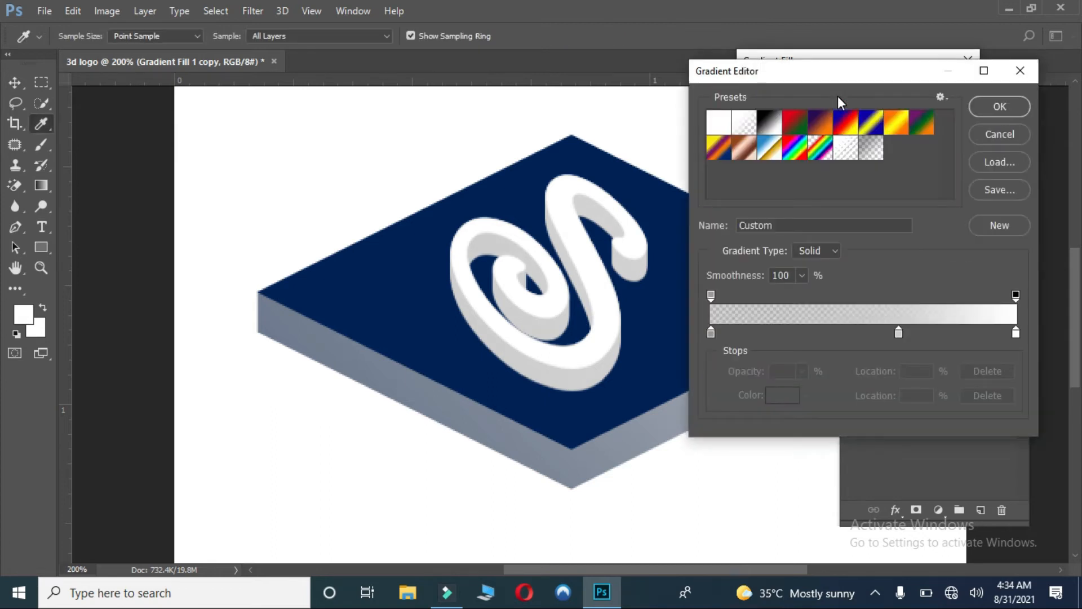
click(993, 135)
text(45)
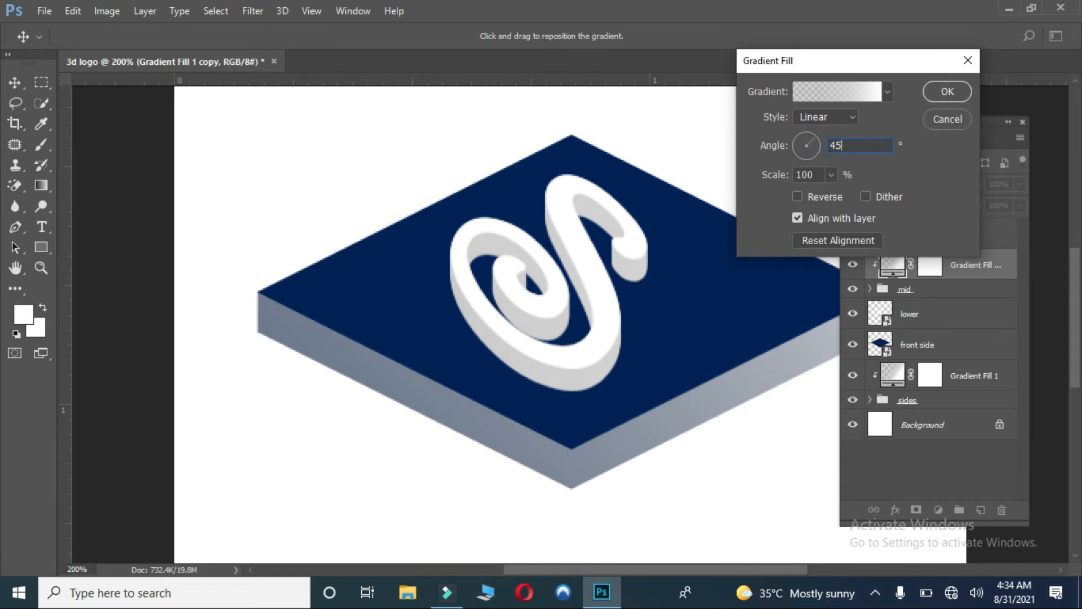
Step: Set the middle colour stop of the "mid" group's gradient to location 41% and colour #53575e, keeping the gradient type Solid
click(853, 93)
drag(899, 333, 837, 330)
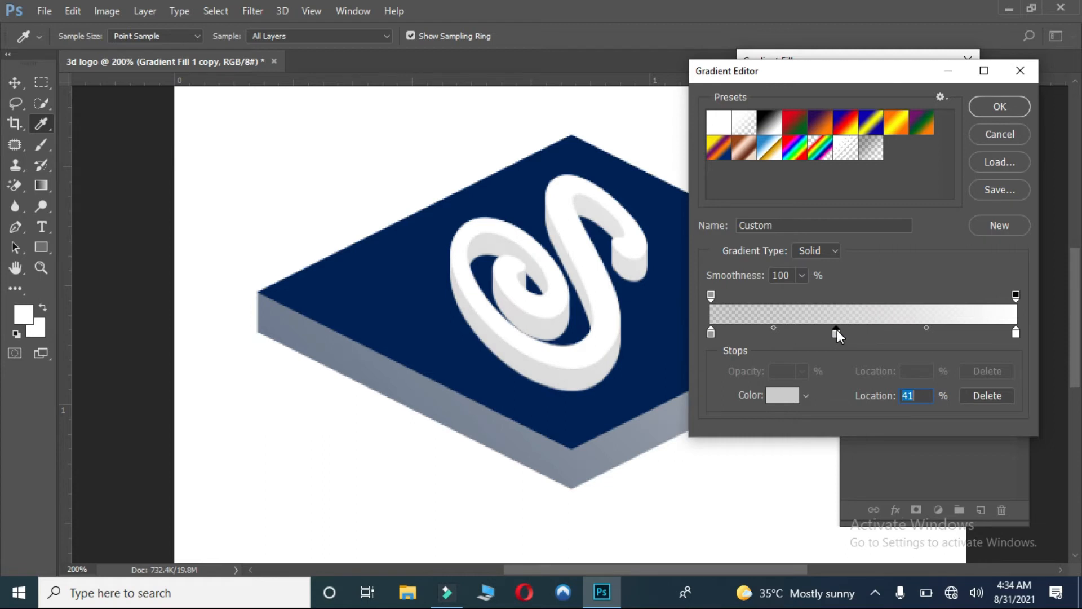
double_click(837, 333)
drag(687, 218, 656, 186)
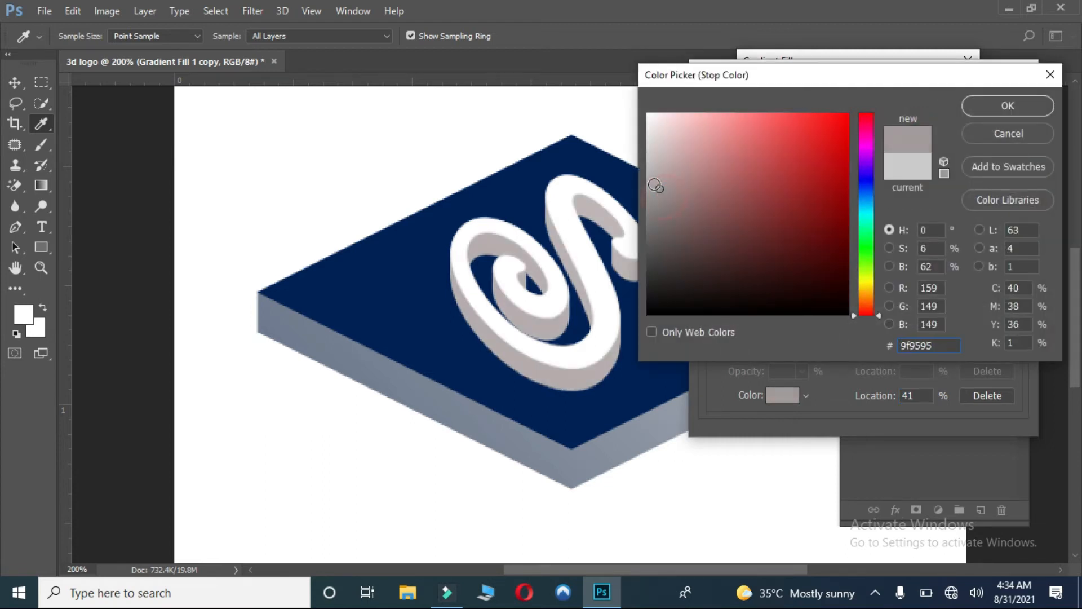
click(617, 396)
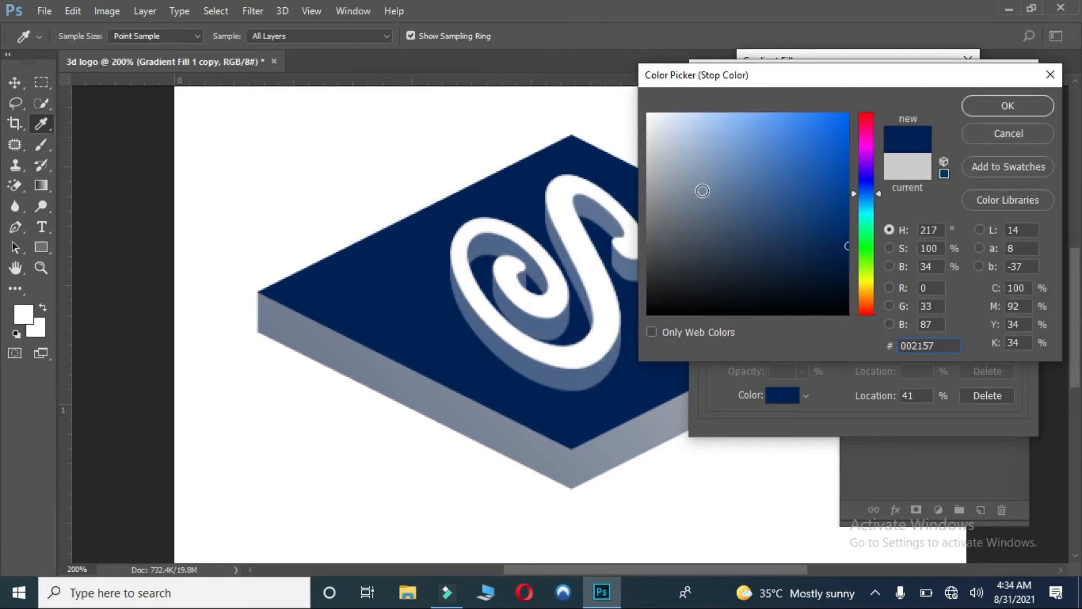
drag(689, 182, 679, 239)
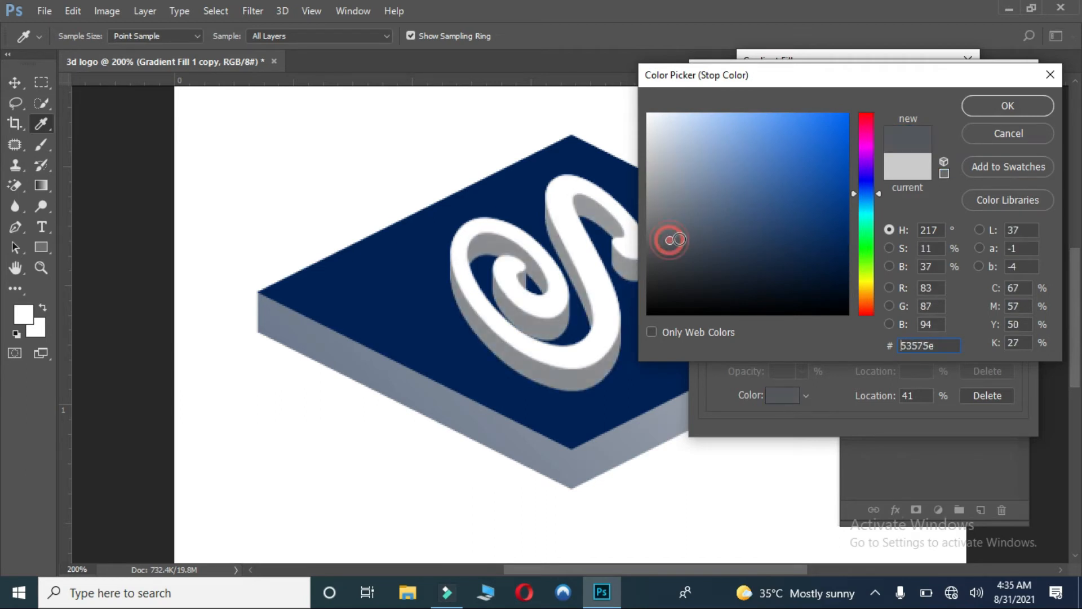
click(1001, 102)
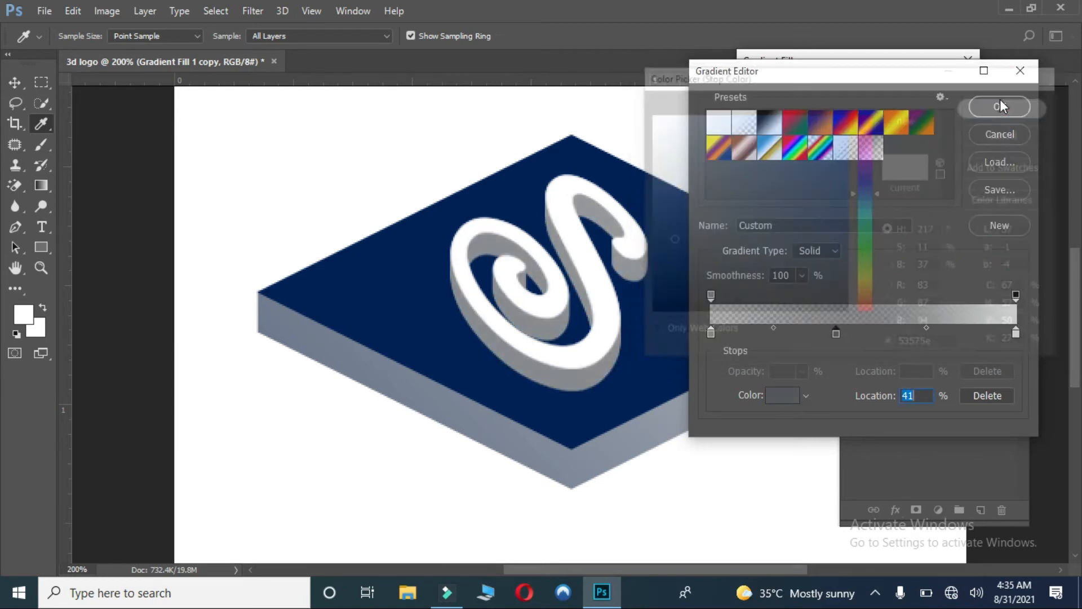
click(821, 251)
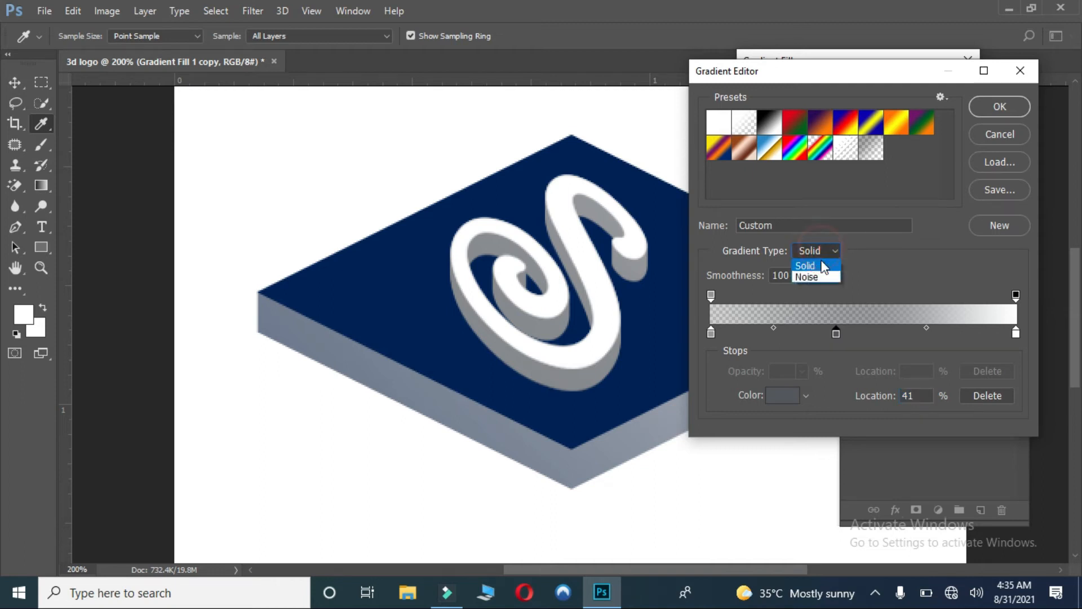
click(817, 282)
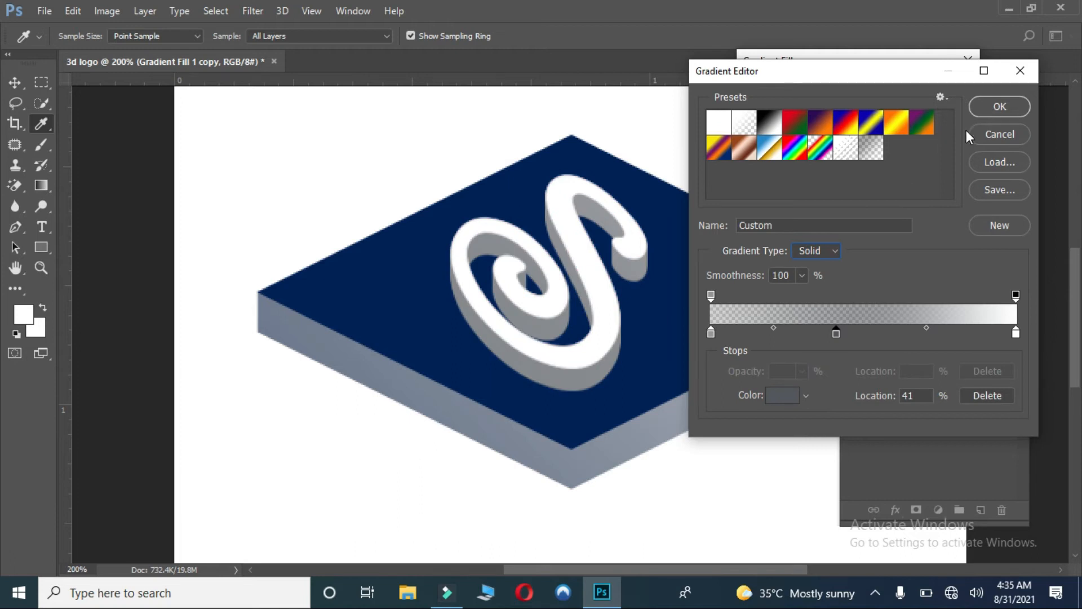
Step: Make the gradient's starting opacity stop fully opaque, set its end opacity stop to 53%, and apply the gradient fill
click(711, 295)
click(802, 371)
drag(803, 391, 767, 398)
click(1016, 295)
click(803, 370)
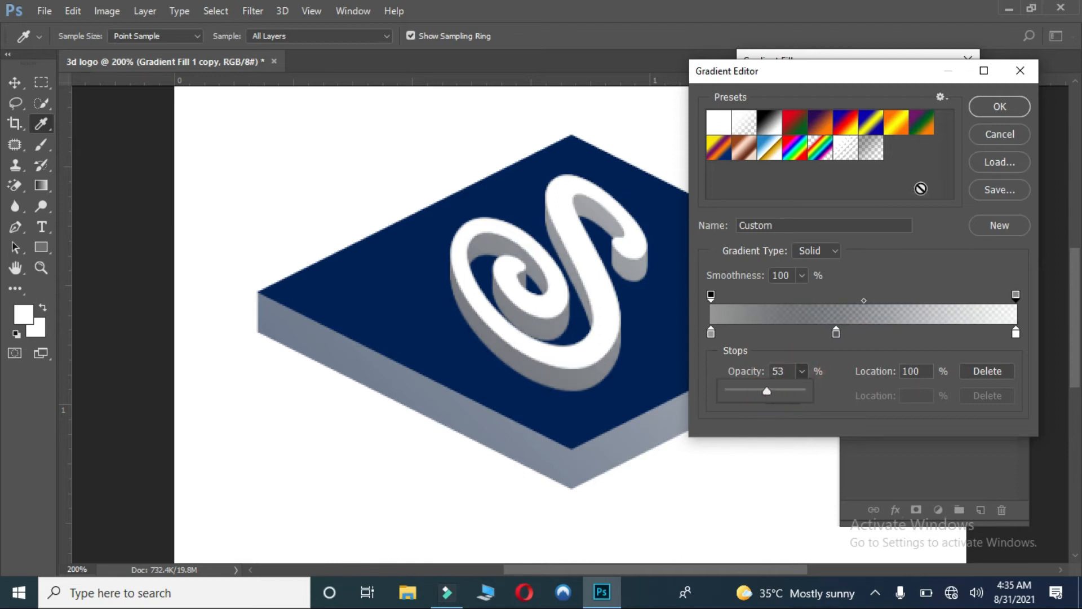
click(978, 110)
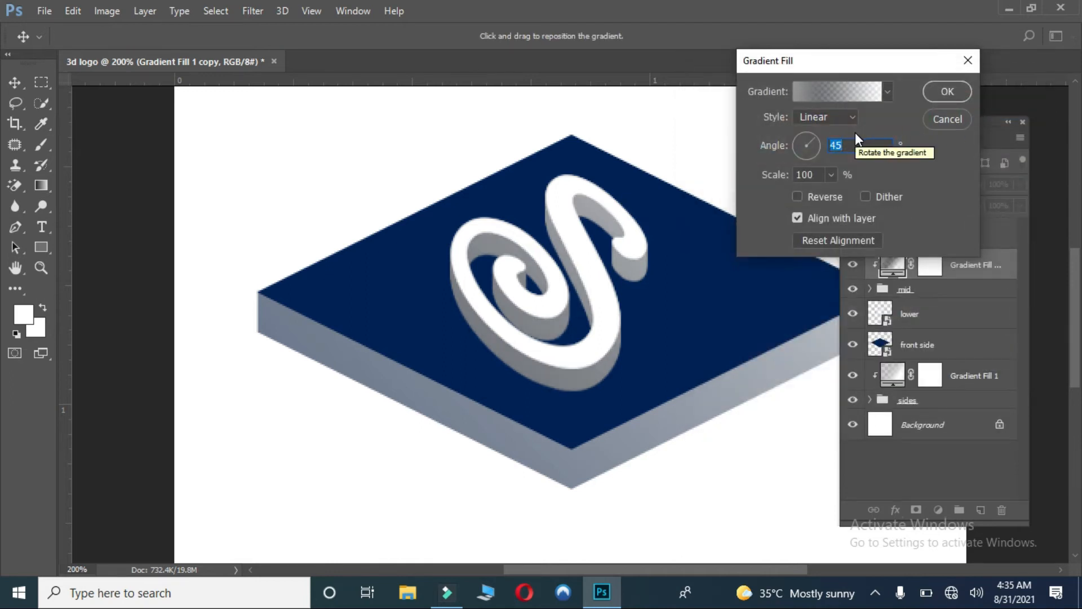
click(945, 93)
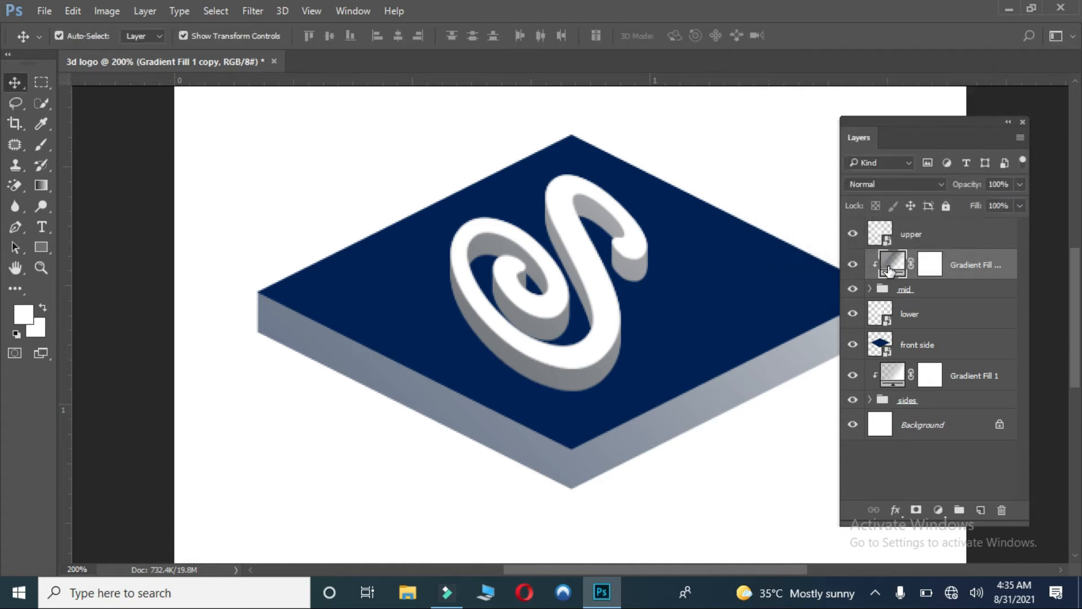
Step: Nudge the "lower" layer straight down to the base of the letter's extruded sides
drag(955, 124, 993, 124)
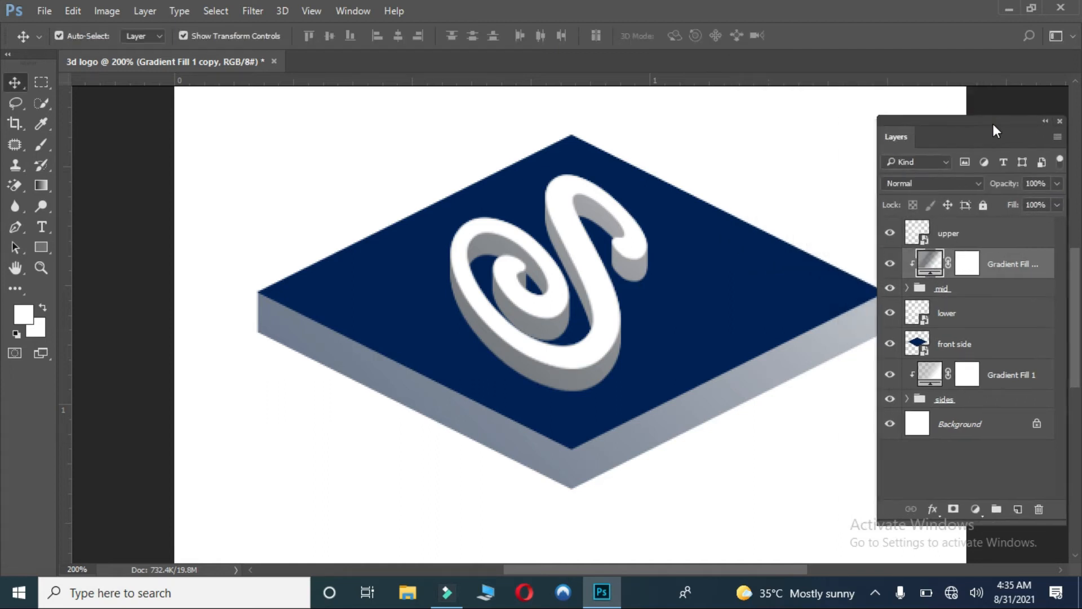
key(ctrl+minus)
key(space)
key(ctrl+plus)
drag(535, 287, 613, 290)
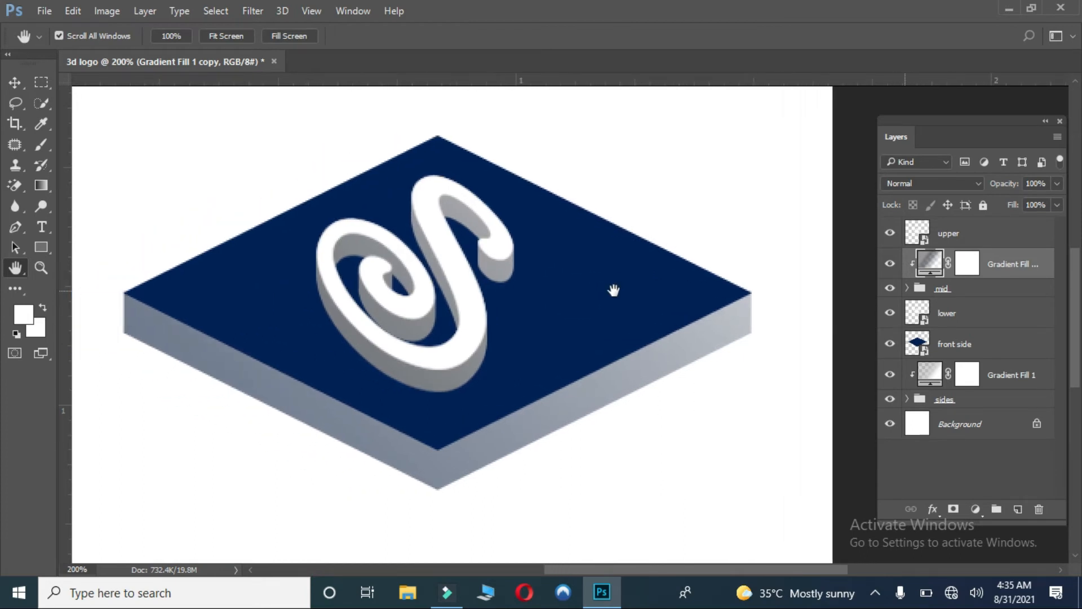
click(470, 312)
click(936, 313)
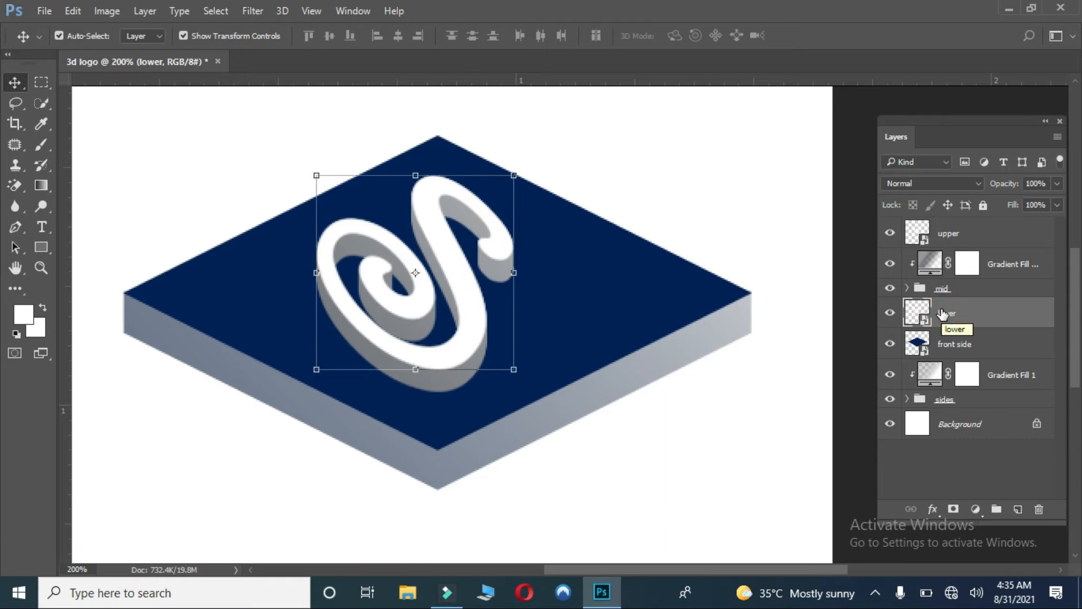
key(Down)
key(Down)
key(Down)
key(Down)
key(Down)
key(Down)
key(Down)
key(Down)
key(Down)
key(Down)
key(Down)
key(Down)
key(Down)
key(Down)
key(Down)
key(Down)
key(Down)
key(Down)
key(Down)
key(Down)
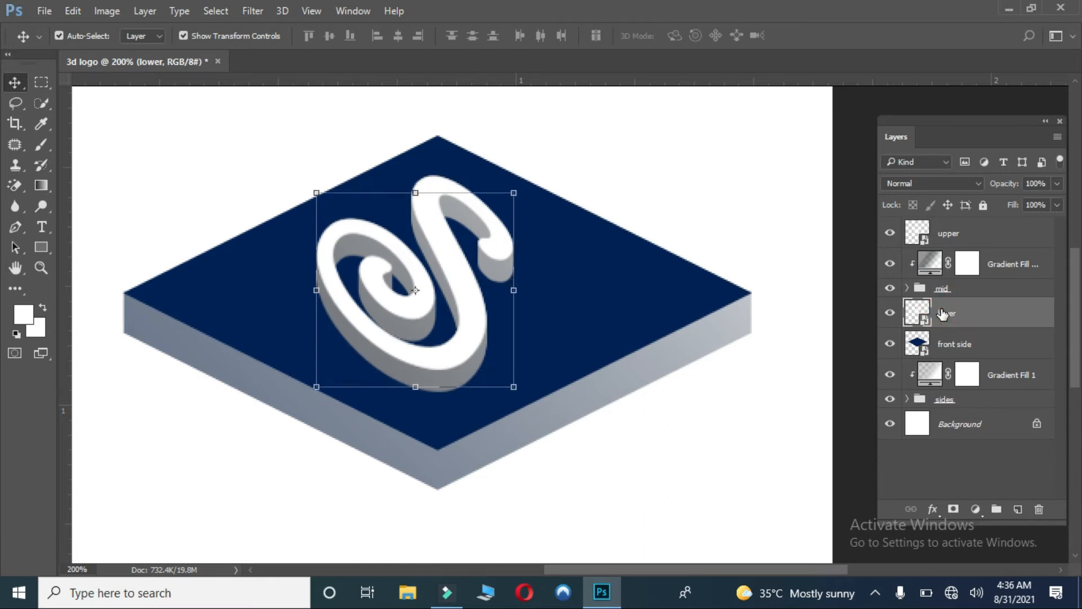
key(Up)
key(Up)
key(Up)
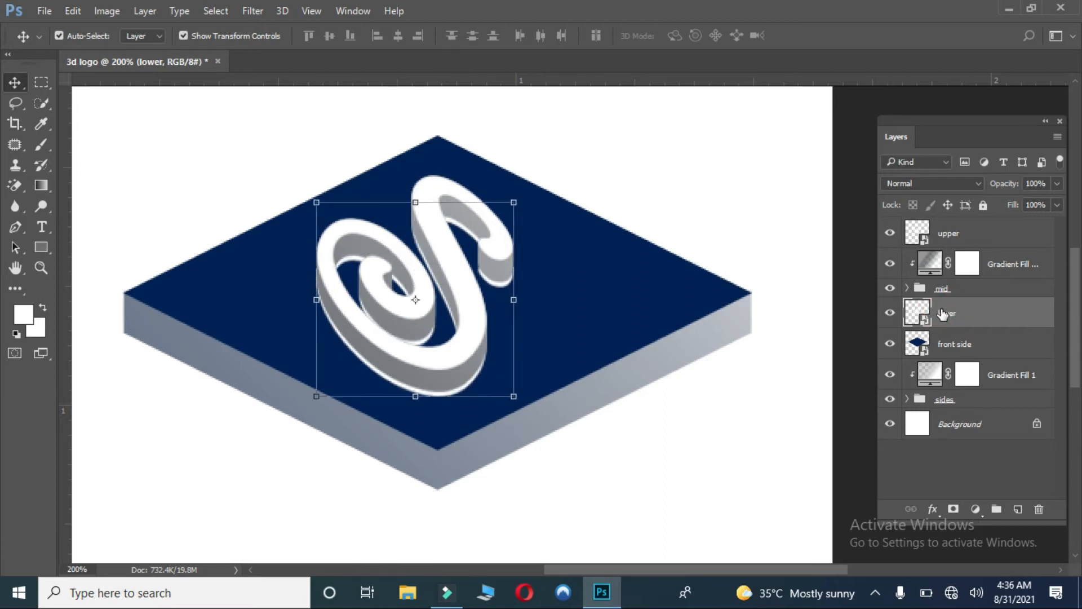
Step: Add a 250 px black inside stroke to the "lower" layer
double_click(958, 311)
key(Return)
double_click(977, 328)
drag(512, 69, 775, 72)
click(541, 200)
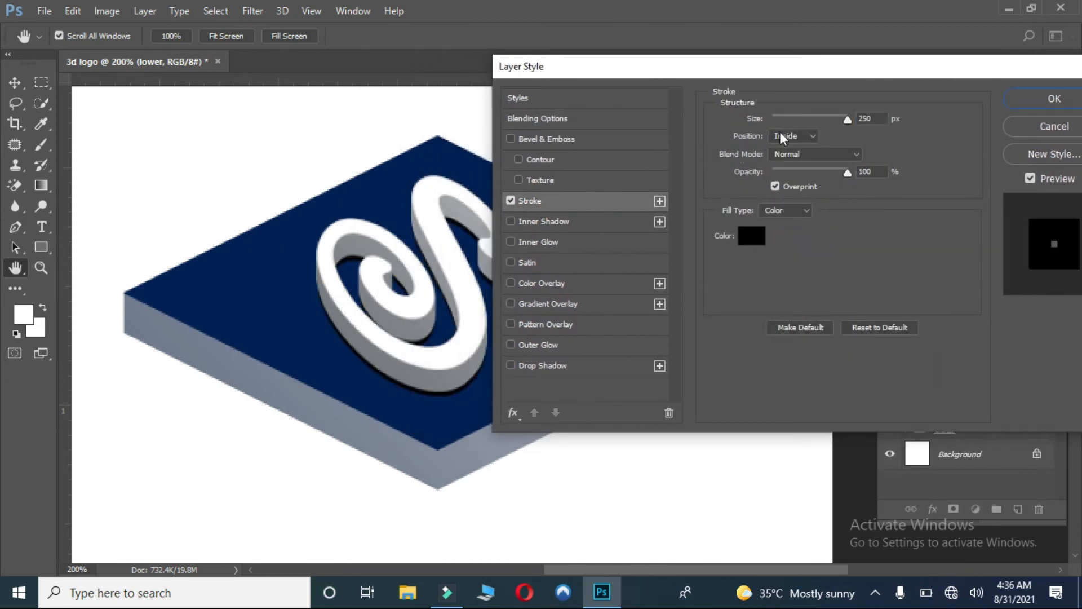
Step: Add a Multiply drop shadow to the "lower" layer with 69% opacity, 5 px distance, 29% spread, 18 px size and a linear contour
click(589, 370)
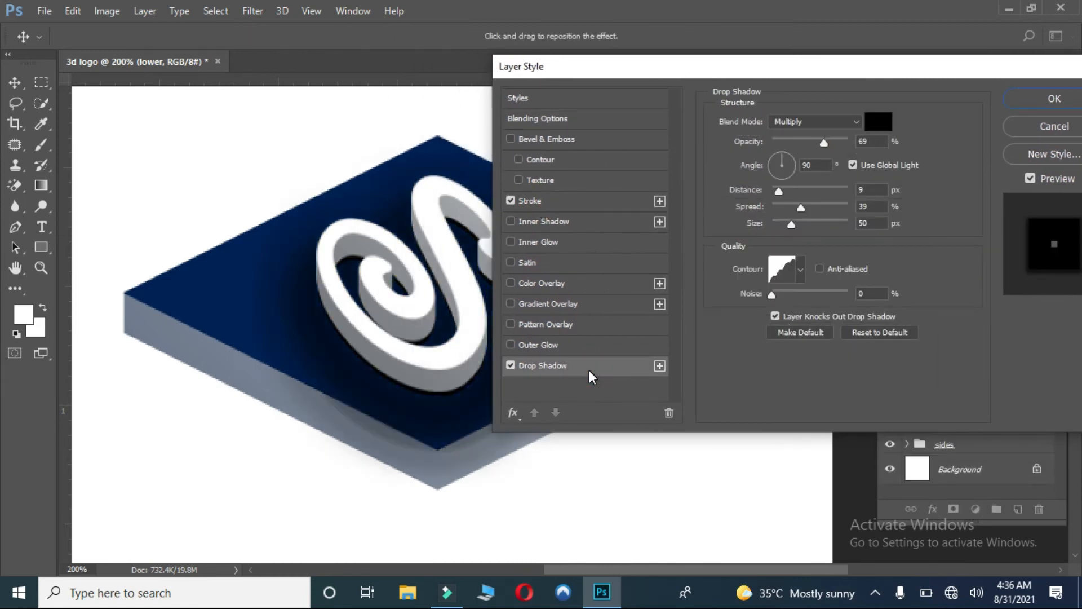
drag(624, 72, 712, 70)
mouse_move(880, 222)
mouse_down()
mouse_move(885, 208)
mouse_move(865, 192)
mouse_move(878, 210)
mouse_up()
click(889, 269)
click(804, 306)
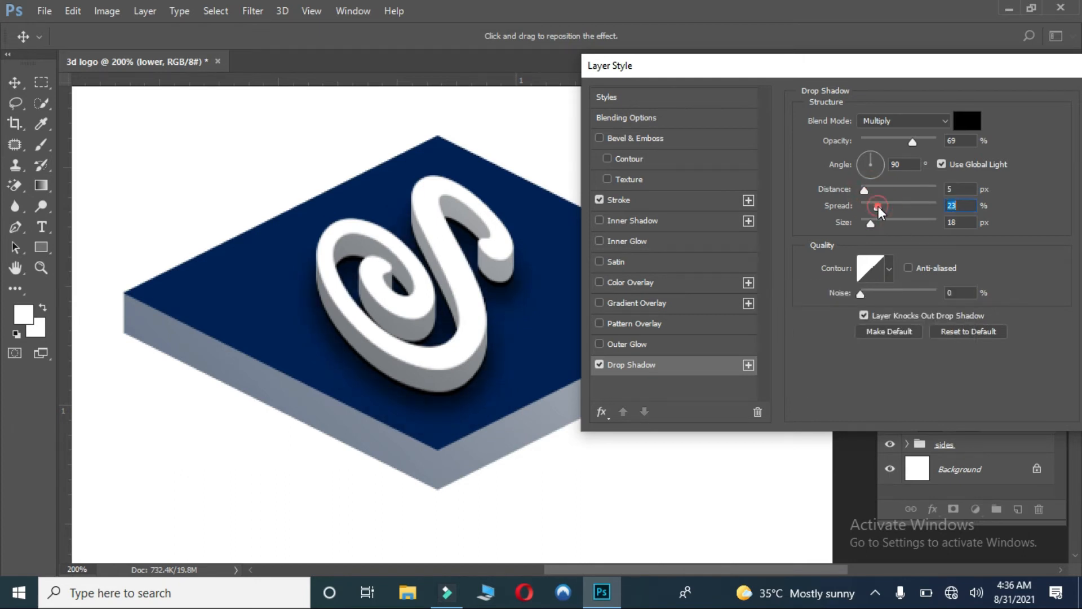
Step: Set the letter's drop shadow angle to 170° and apply the layer style without an outer glow
text(45)
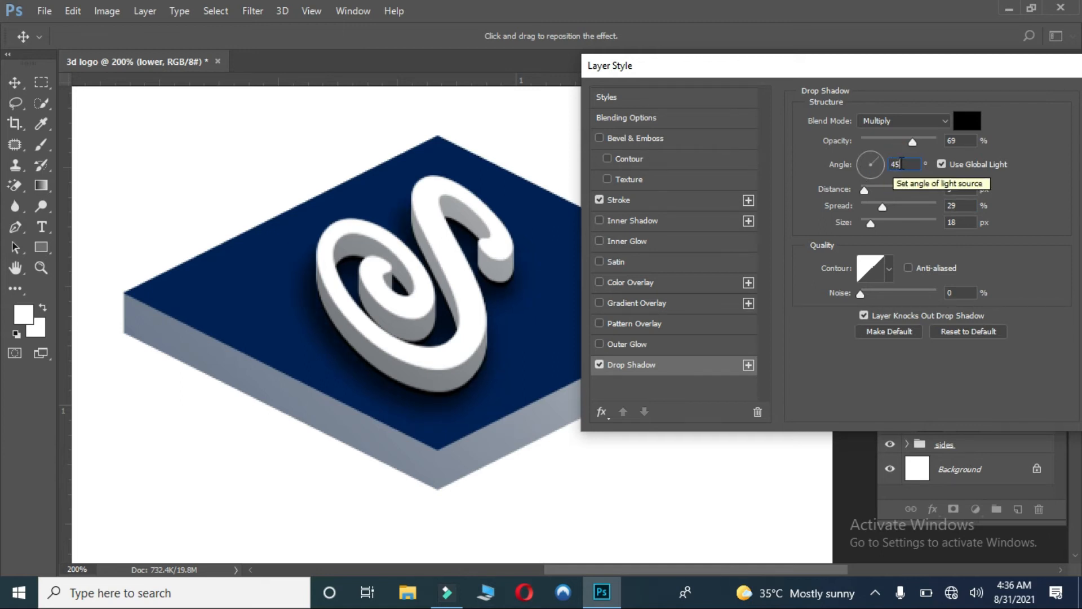
text(1)
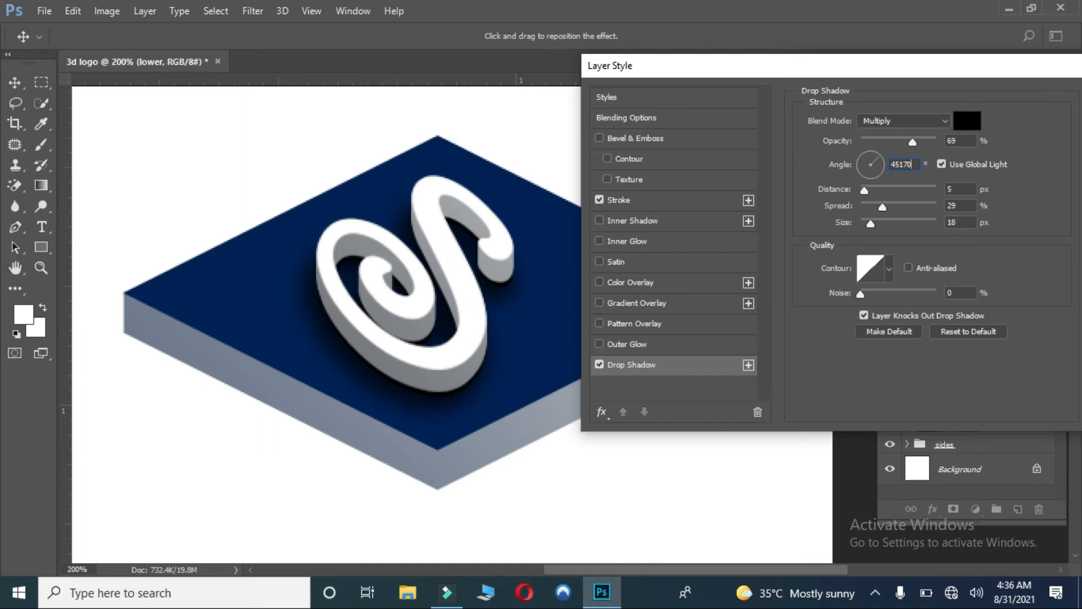
text(70)
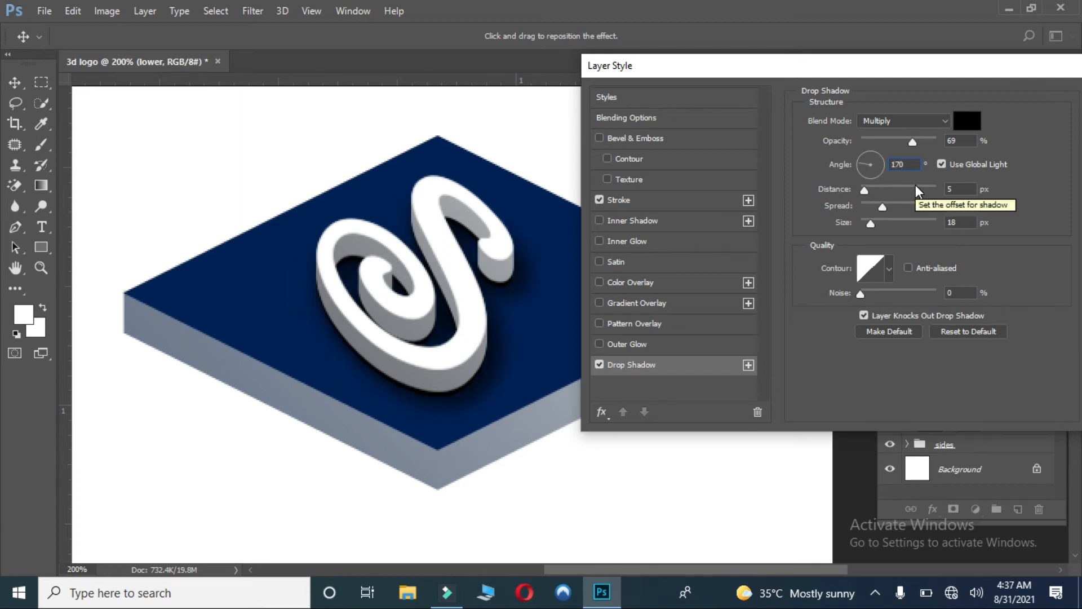
drag(877, 225, 871, 225)
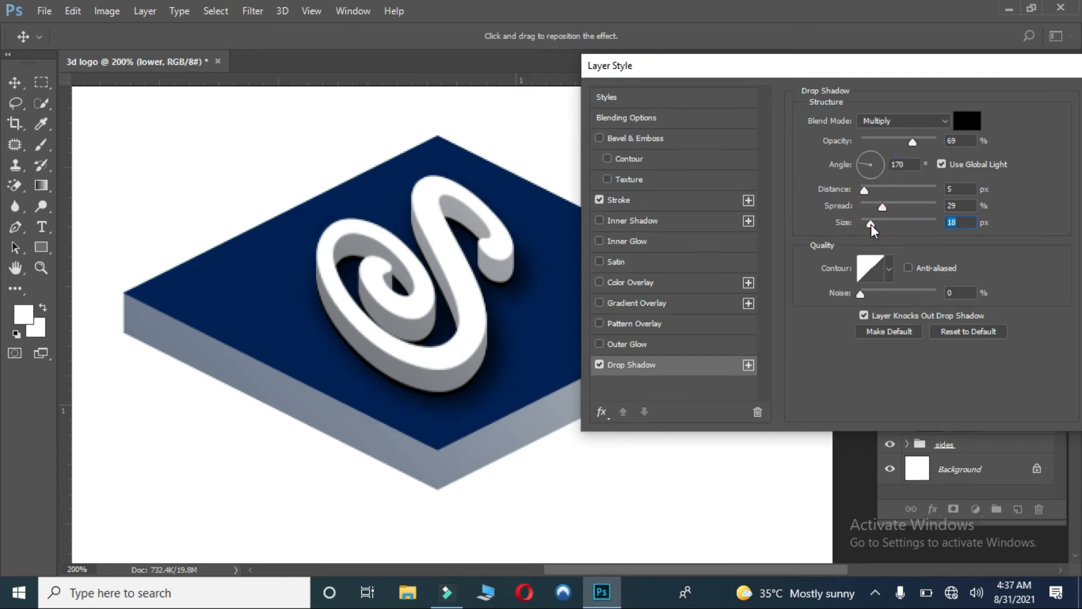
click(684, 340)
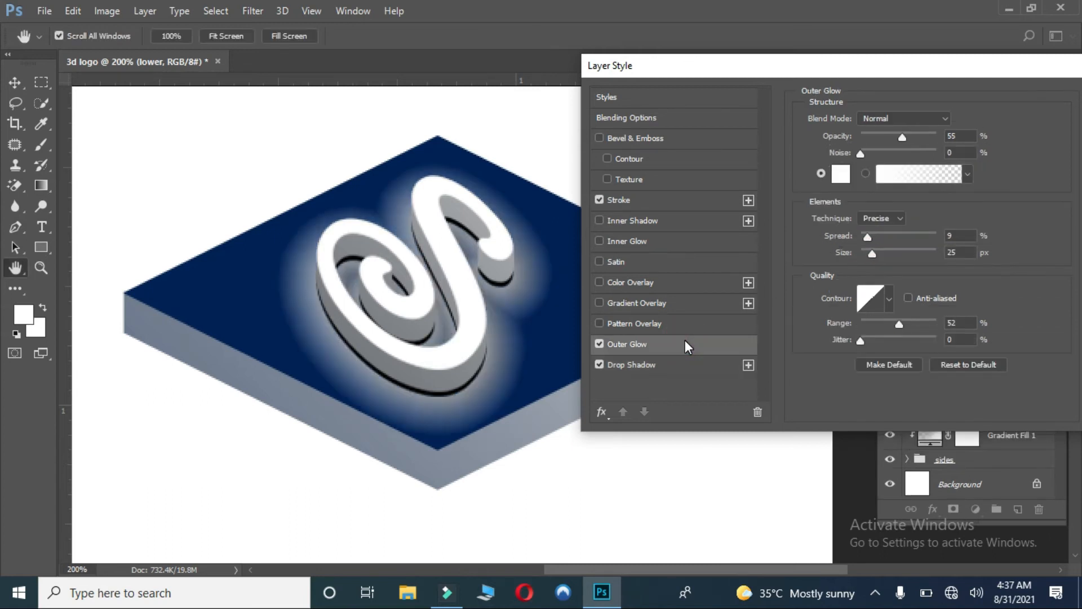
click(600, 344)
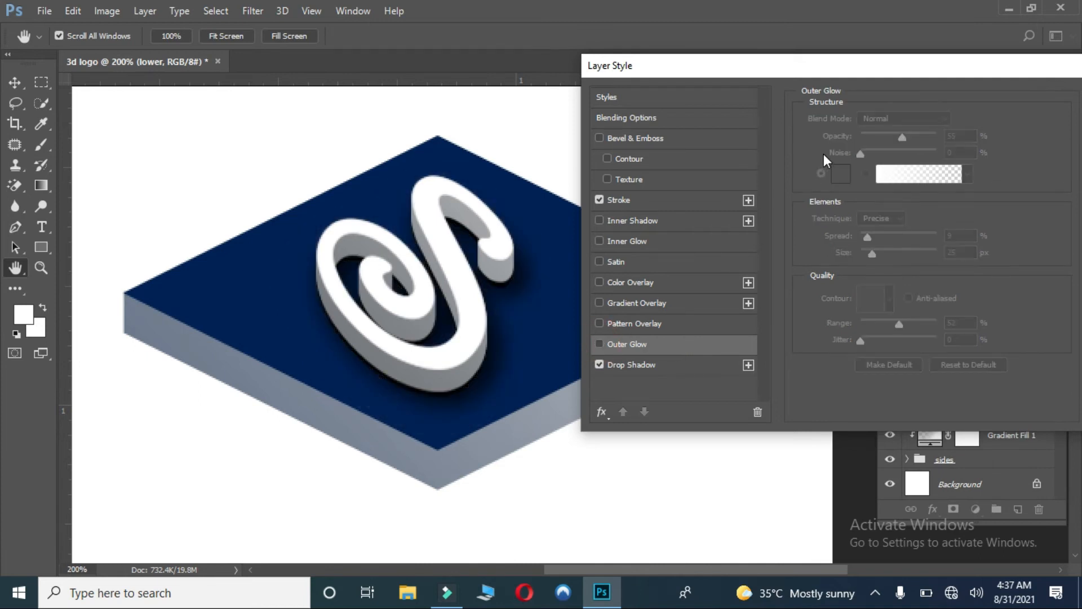
click(1031, 90)
ctrl+click(974, 104)
ctrl+click(803, 174)
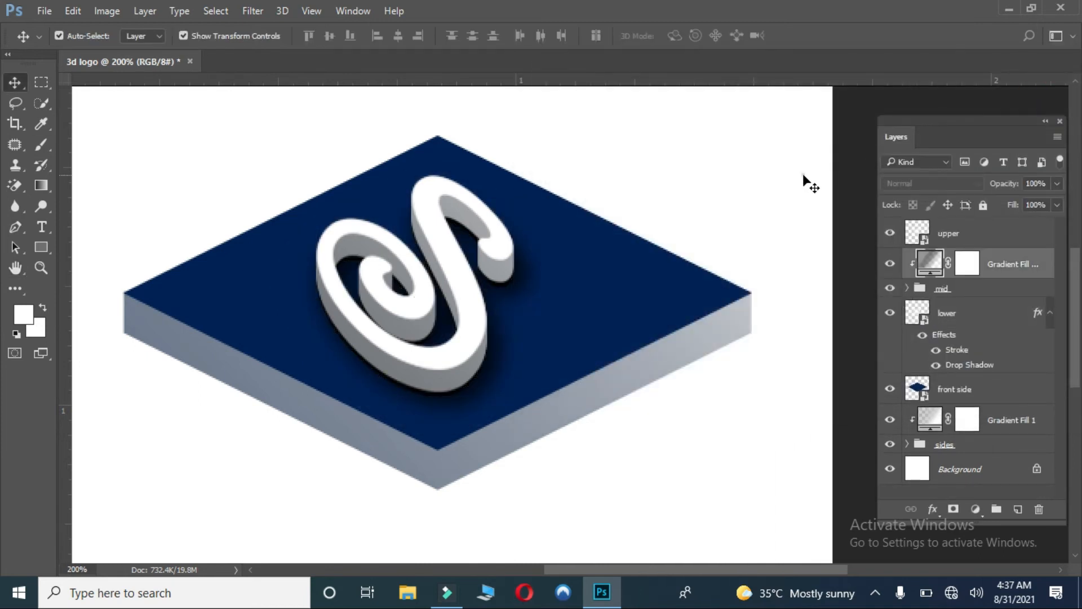
Step: Add a drop shadow to the "sides" group with 38% opacity, 10 px distance, 45% spread and 13 px size
scroll(803, 173, down, 3)
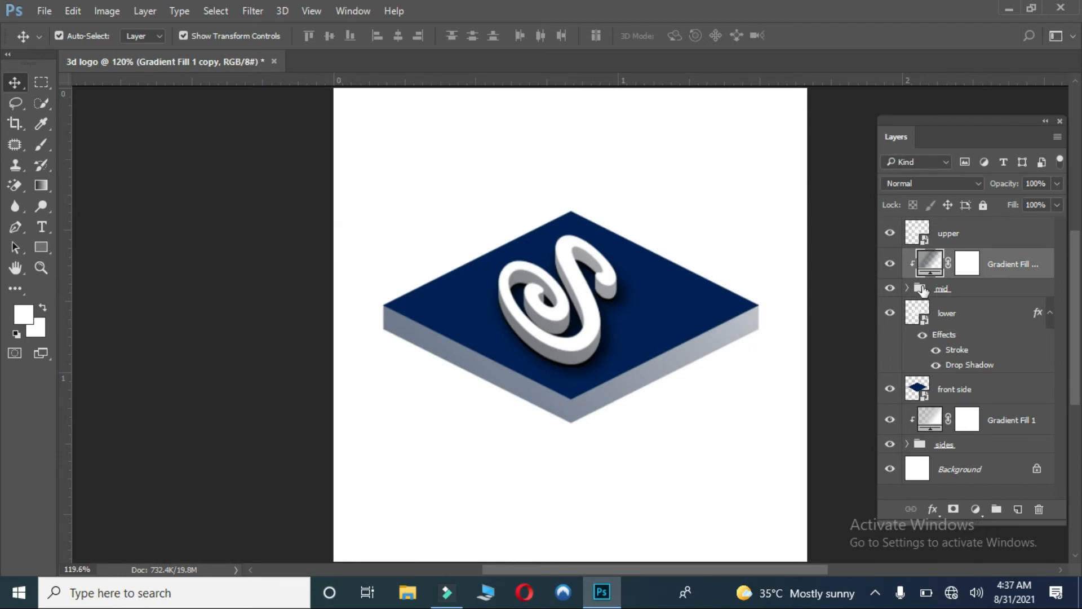
mouse_move(1075, 303)
mouse_down()
mouse_move(1077, 406)
mouse_move(1074, 317)
mouse_up()
click(940, 389)
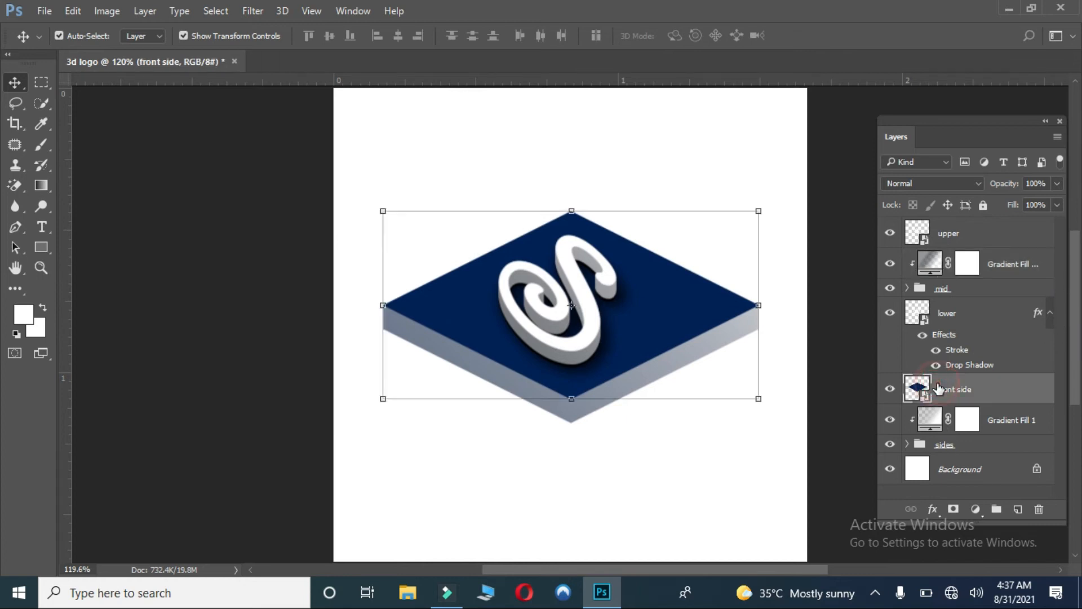
click(950, 445)
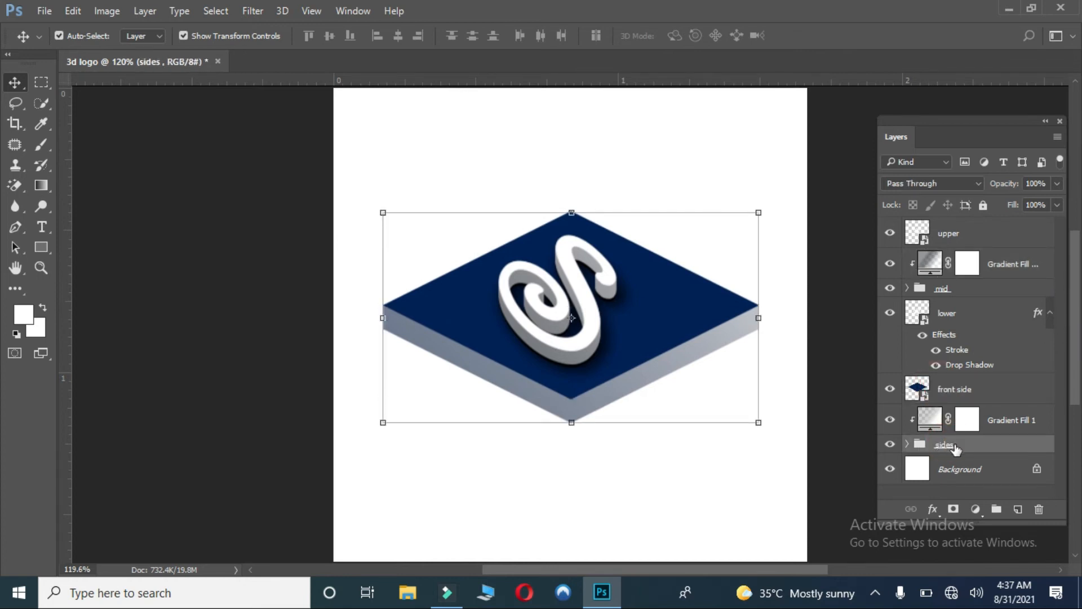
key(space)
double_click(1007, 451)
drag(462, 81, 808, 115)
drag(557, 107, 328, 112)
drag(725, 221, 695, 99)
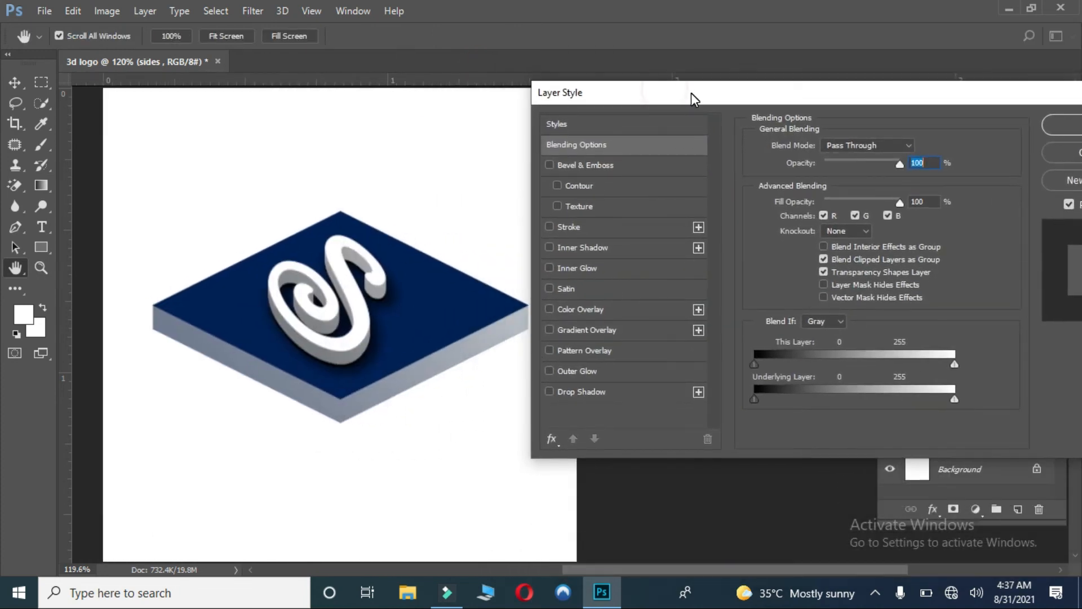
click(587, 390)
drag(847, 166, 859, 167)
mouse_move(833, 231)
mouse_down()
mouse_move(824, 254)
mouse_move(830, 217)
mouse_move(819, 217)
mouse_up()
mouse_move(836, 235)
mouse_down()
mouse_move(847, 235)
mouse_move(827, 233)
mouse_move(845, 232)
mouse_up()
drag(854, 164, 840, 168)
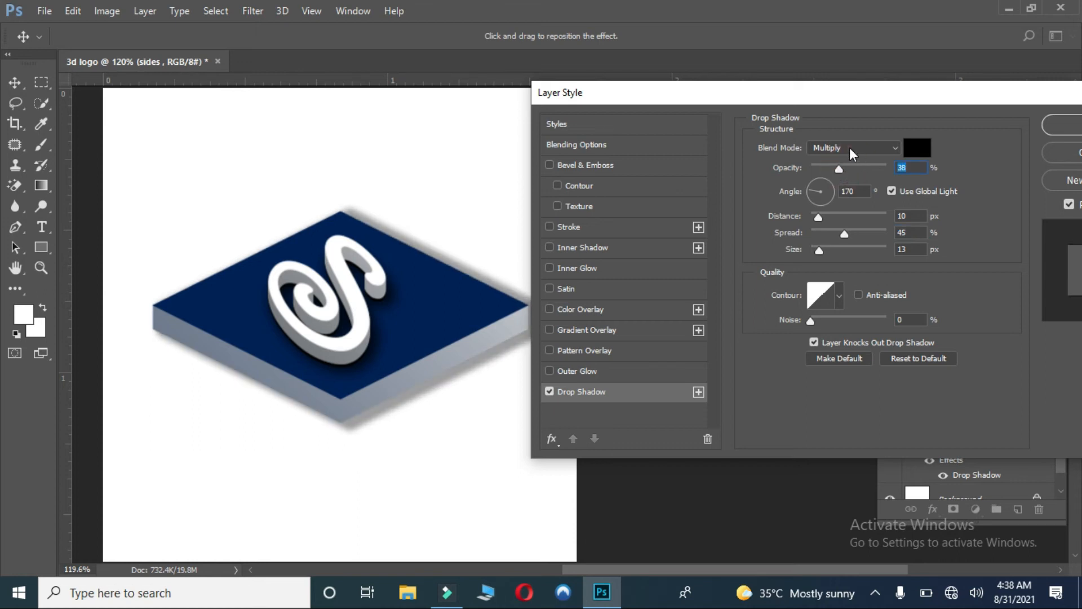
Step: Set the blend mode of the "sides" group's drop shadow to Normal and apply the layer style
click(850, 148)
click(846, 146)
scroll(846, 146, up, 2)
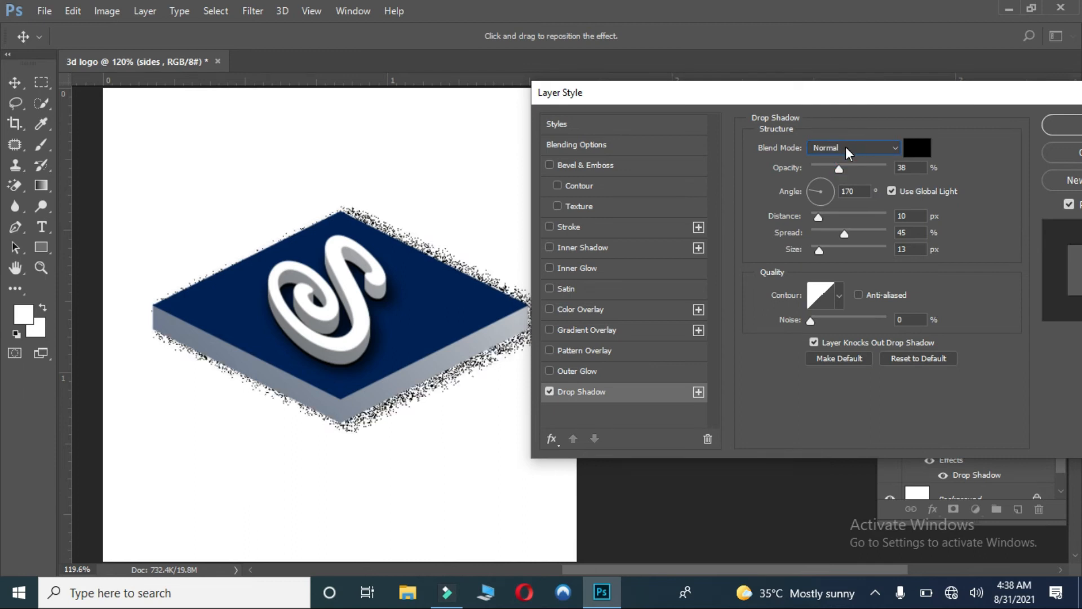
click(1070, 132)
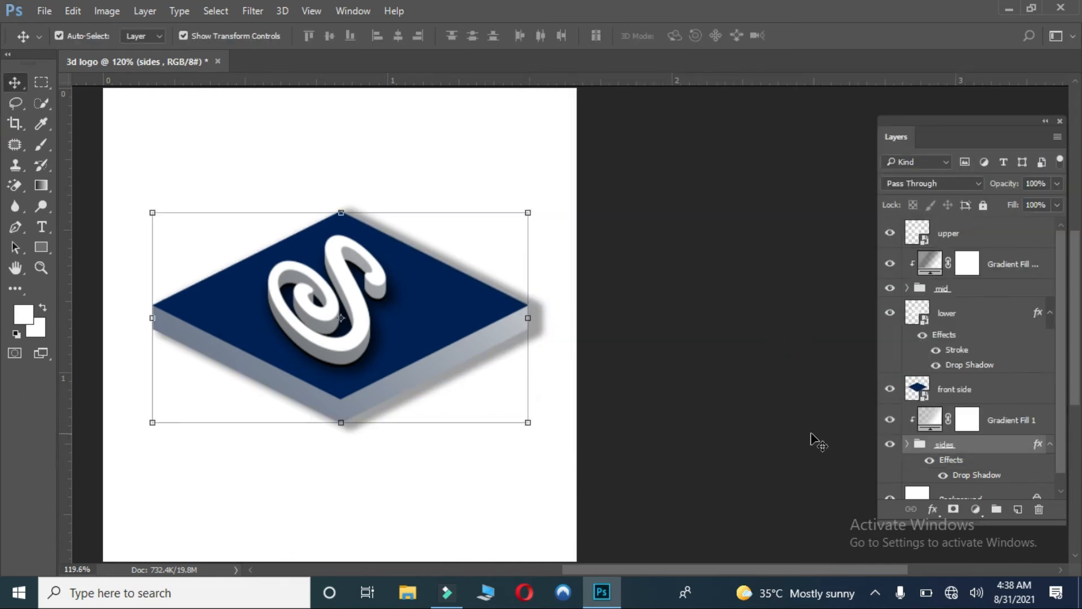
Step: Duplicate the Background layer
scroll(1063, 468, down, 1)
click(1008, 484)
key(ctrl+j)
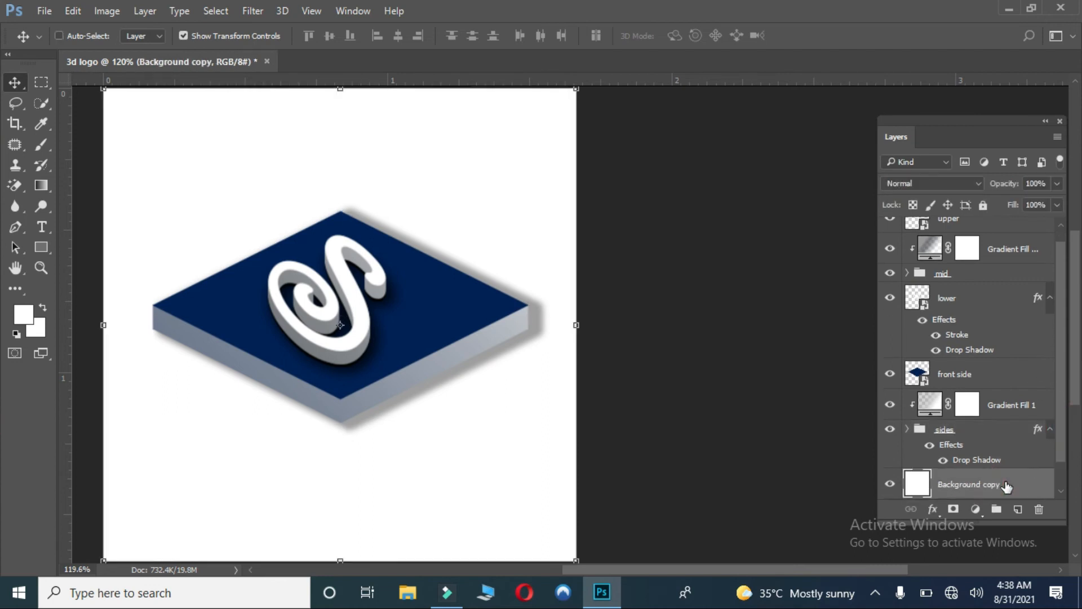
Step: Add a linear gradient fill layer above the Background copy, using the Black, White preset
scroll(1067, 438, down, 2)
click(976, 509)
click(955, 192)
click(838, 90)
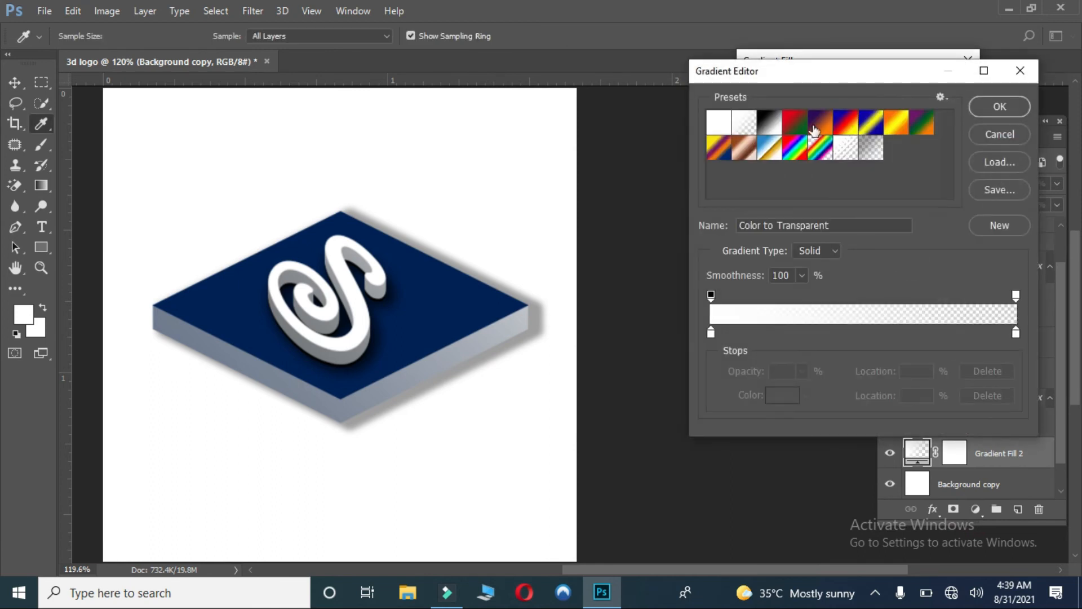
click(760, 131)
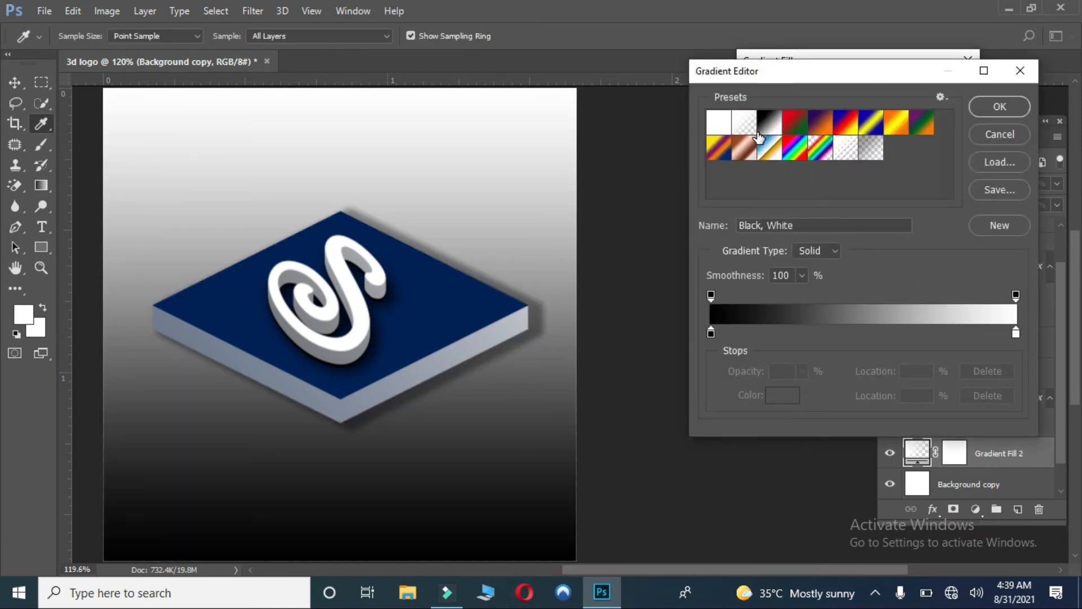
Step: Change the gradient's black color stop to grey #7a7a7f and apply the gradient fill
double_click(711, 332)
mouse_move(763, 297)
mouse_down()
mouse_move(676, 268)
mouse_move(655, 214)
mouse_up()
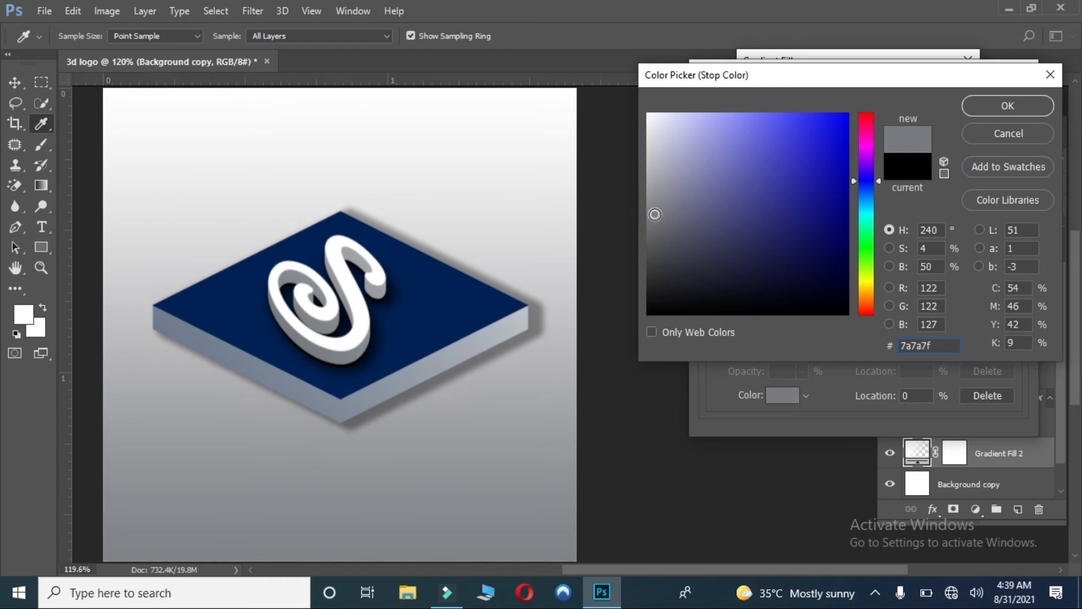
click(987, 109)
click(985, 108)
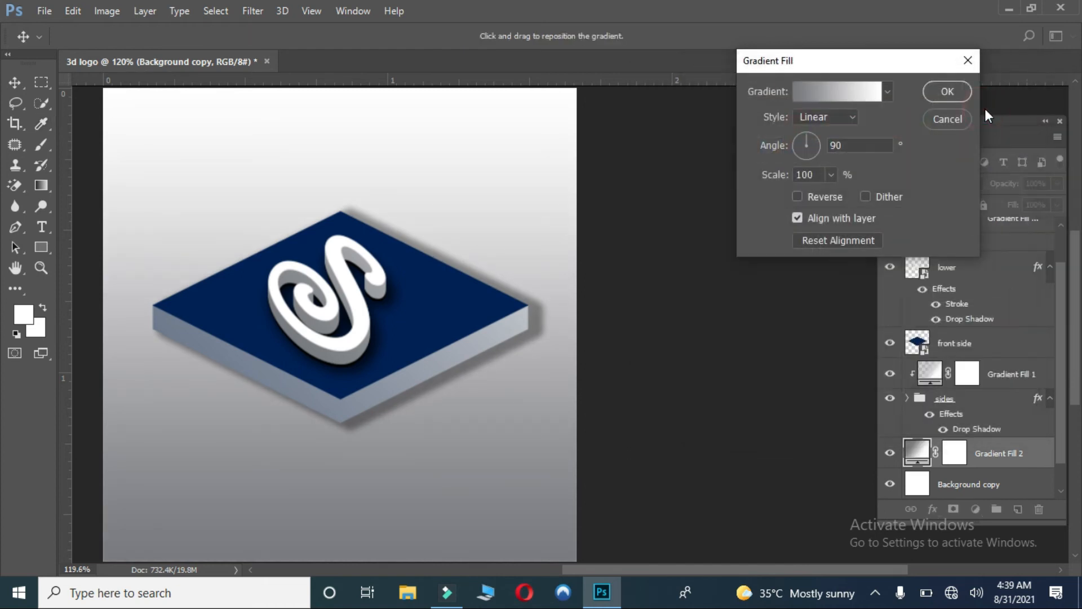
click(945, 99)
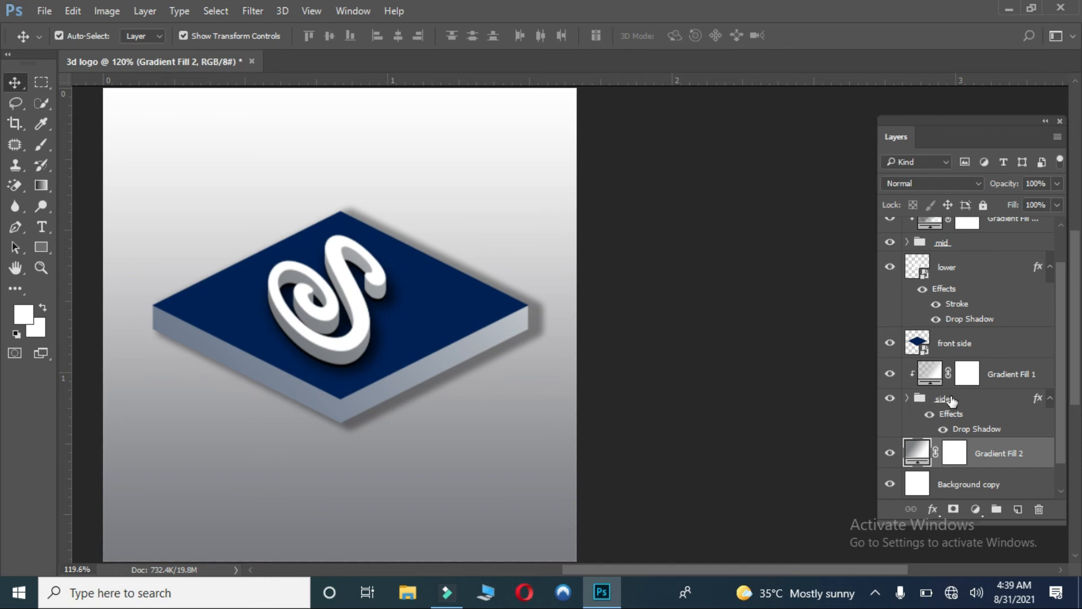
click(924, 403)
click(261, 12)
click(252, 11)
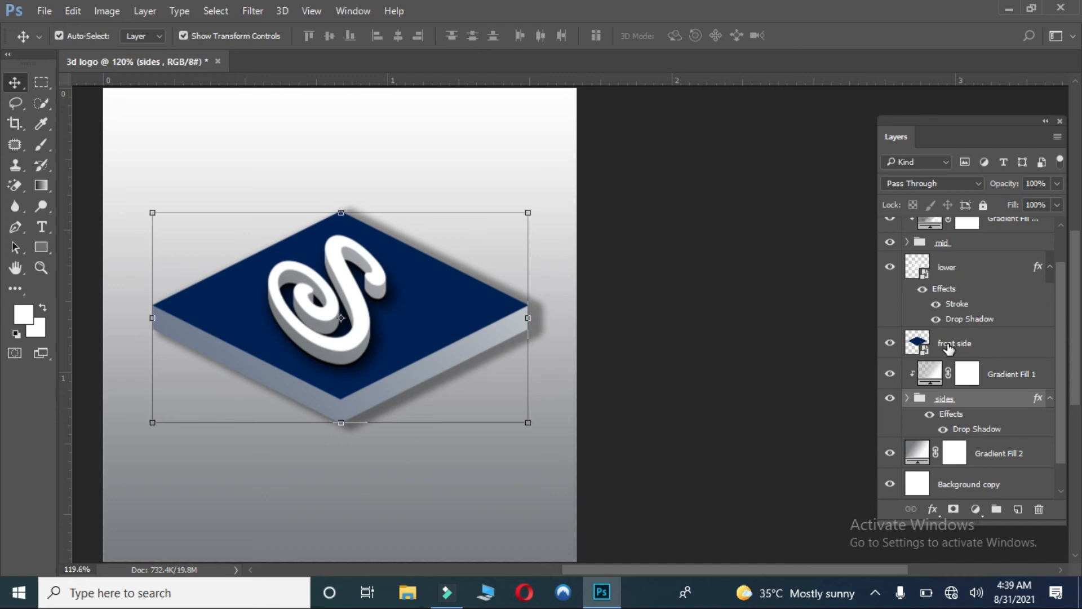
Step: Duplicate the "front side" layer and place the copy directly below the "sides" group
click(950, 349)
scroll(961, 347, down, 1)
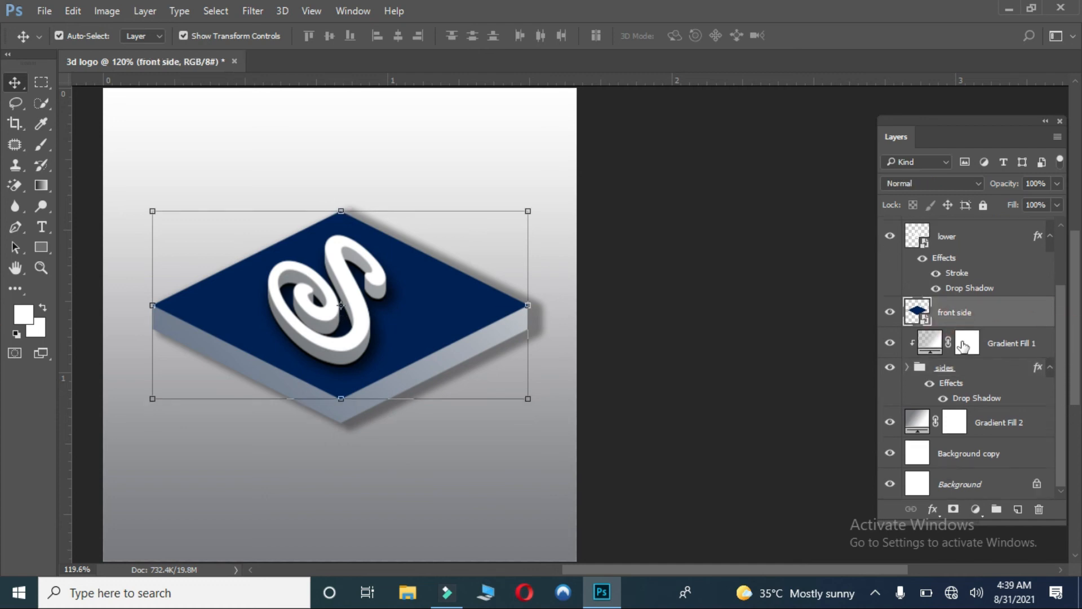
drag(939, 321, 940, 415)
Step: Clip the Gradient Fill 2 layer to the Background copy layer
click(920, 459)
click(919, 474)
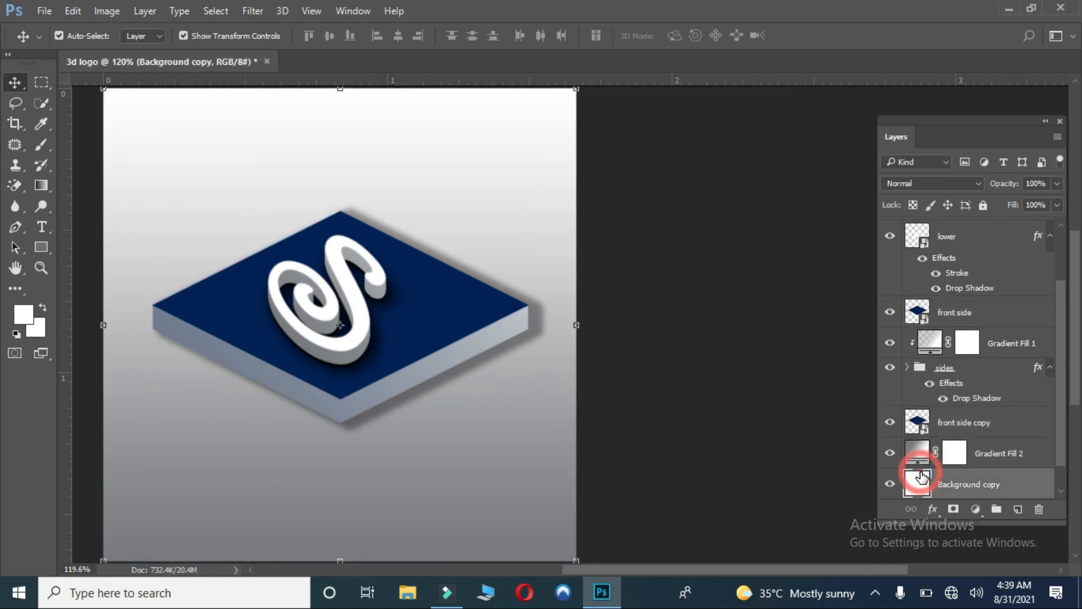
click(919, 464)
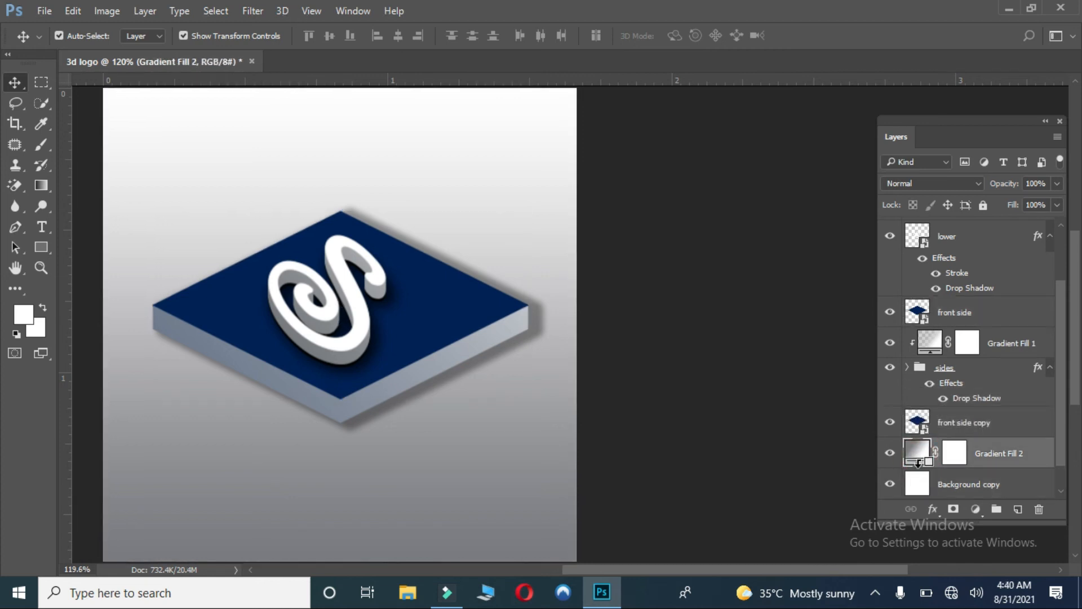
alt+click(919, 468)
click(915, 427)
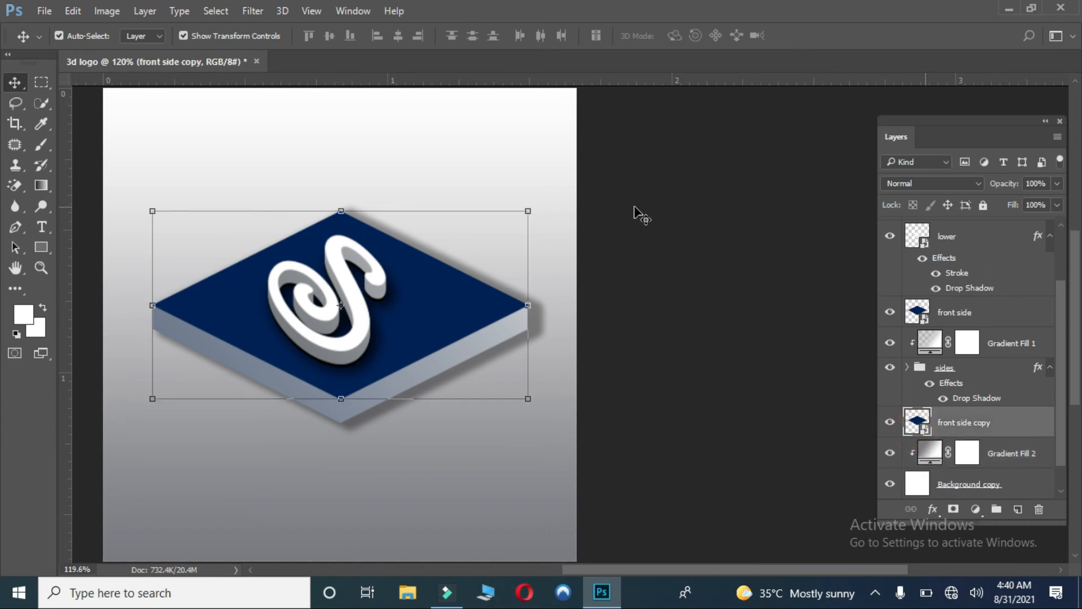
click(252, 11)
mouse_move(307, 192)
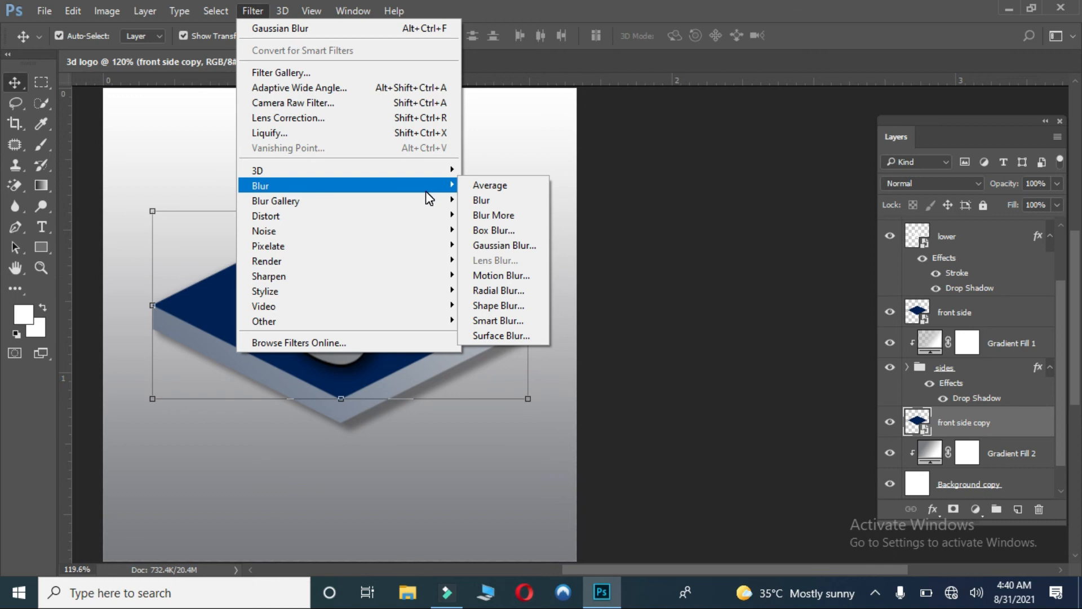
click(696, 230)
Step: Shift the "front side copy" diamond straight down beneath the block's base and enlarge it slightly around its center
click(923, 419)
key(Down)
key(Down)
key(Down)
key(Down)
key(Down)
key(Down)
key(Down)
key(Down)
key(Down)
key(Down)
key(Down)
key(Down)
key(Down)
key(Down)
key(Down)
key(Down)
key(Down)
key(Down)
key(Down)
key(Down)
key(Up)
key(Up)
key(Up)
drag(529, 430, 537, 435)
key(Return)
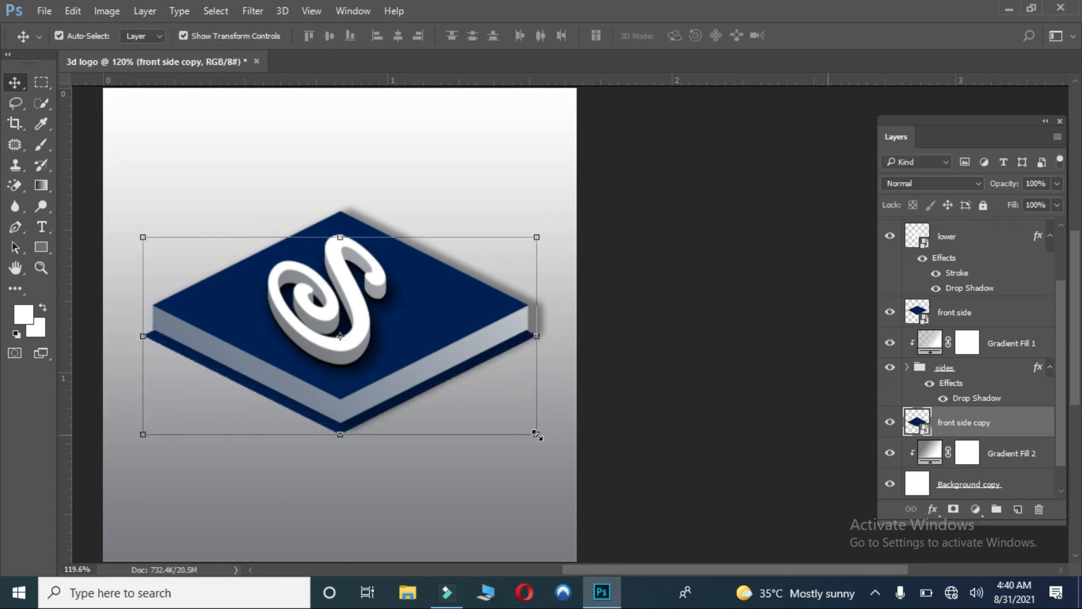
Step: Apply a Motion Blur to "front side copy" with a -30° angle and 30 px distance
click(254, 11)
mouse_move(429, 185)
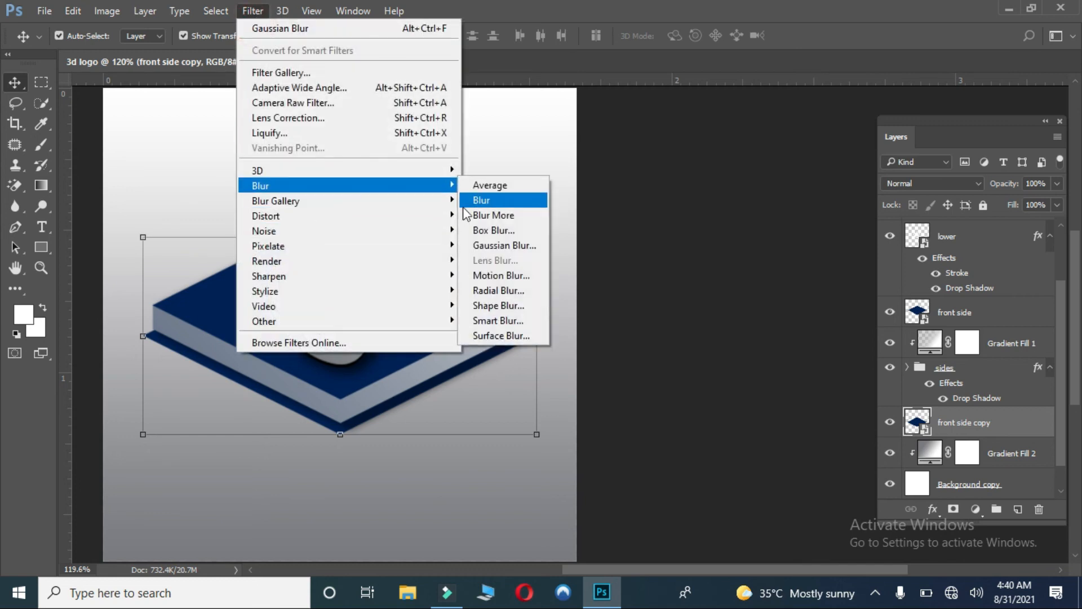
click(496, 278)
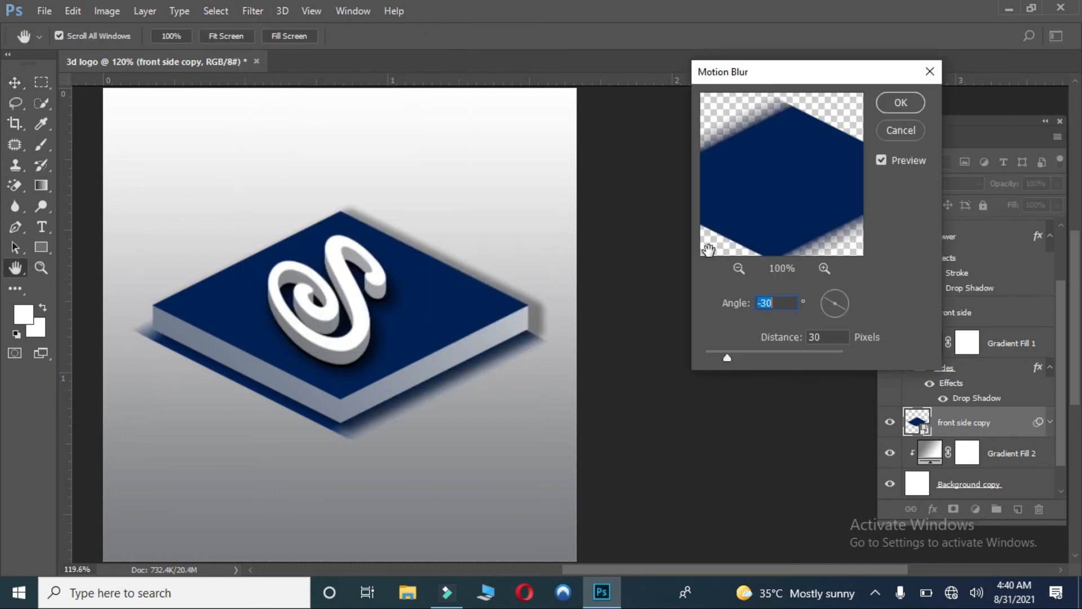
mouse_move(728, 357)
mouse_down()
mouse_move(755, 364)
mouse_move(734, 360)
mouse_up()
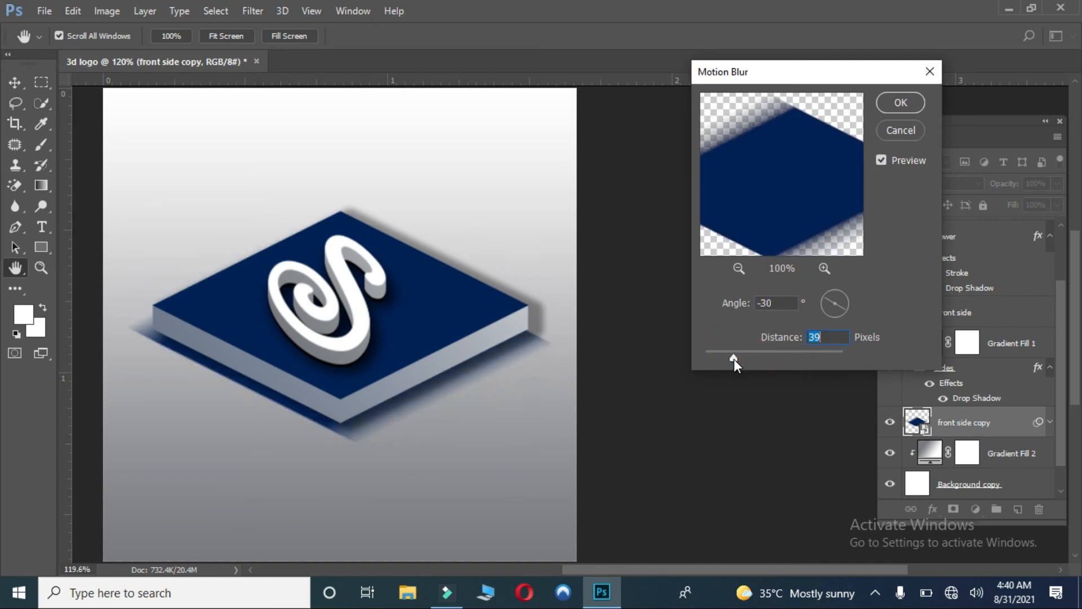
double_click(821, 339)
text(30)
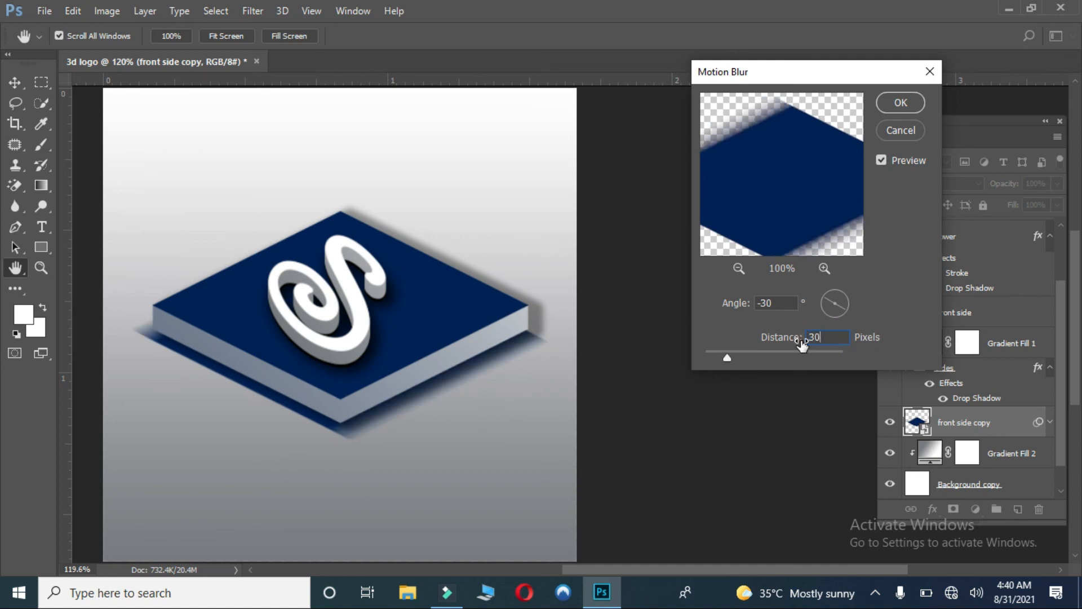
click(893, 107)
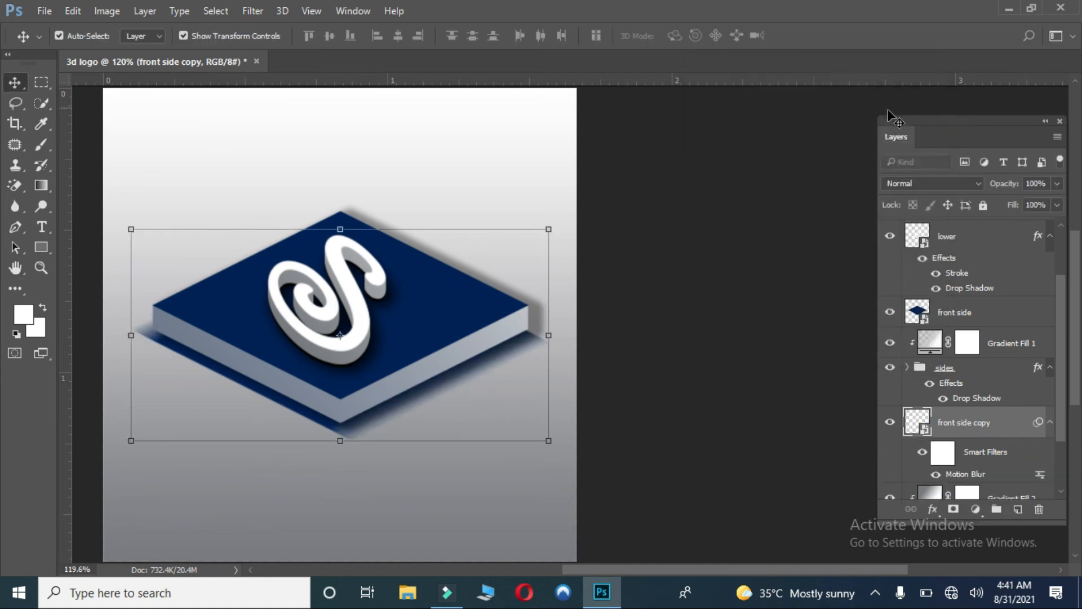
Step: Add a Gaussian Blur to "front side copy", increasing the radius to soften the shadow around the base
click(654, 322)
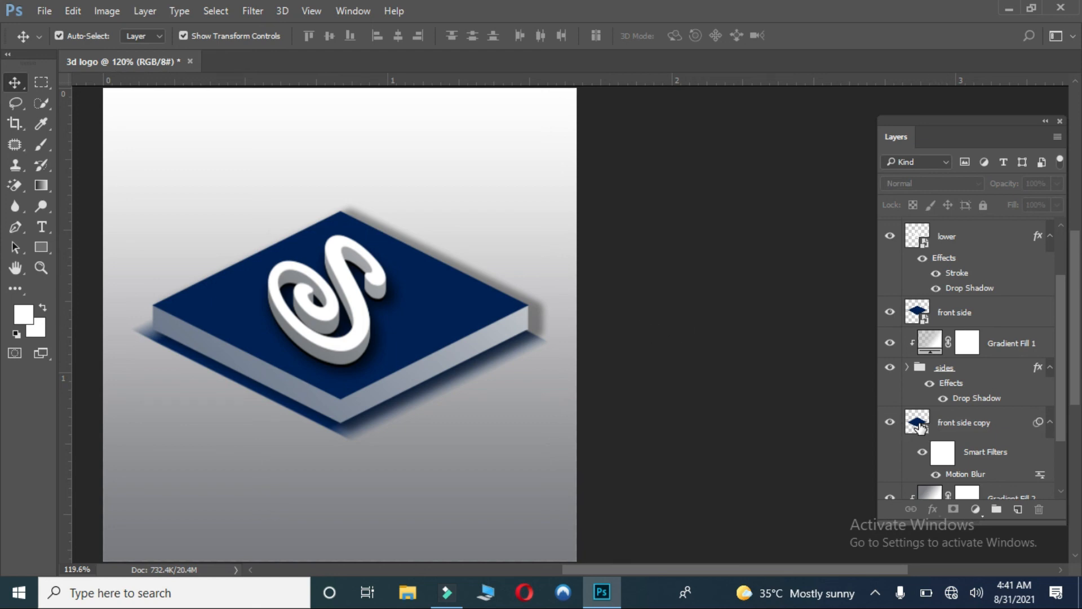
scroll(1068, 424, down, 3)
click(963, 345)
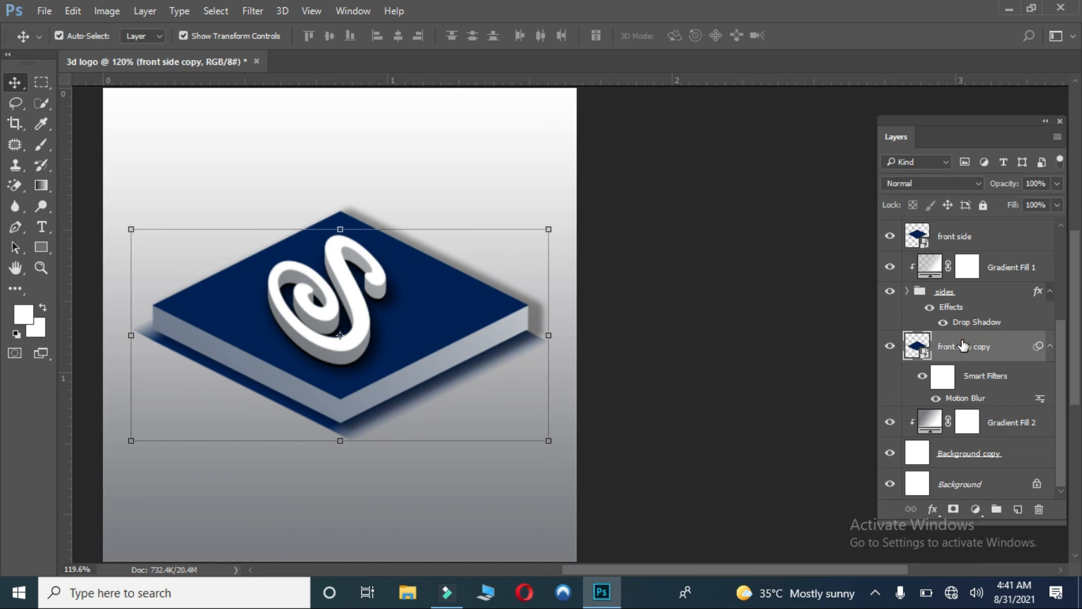
click(253, 11)
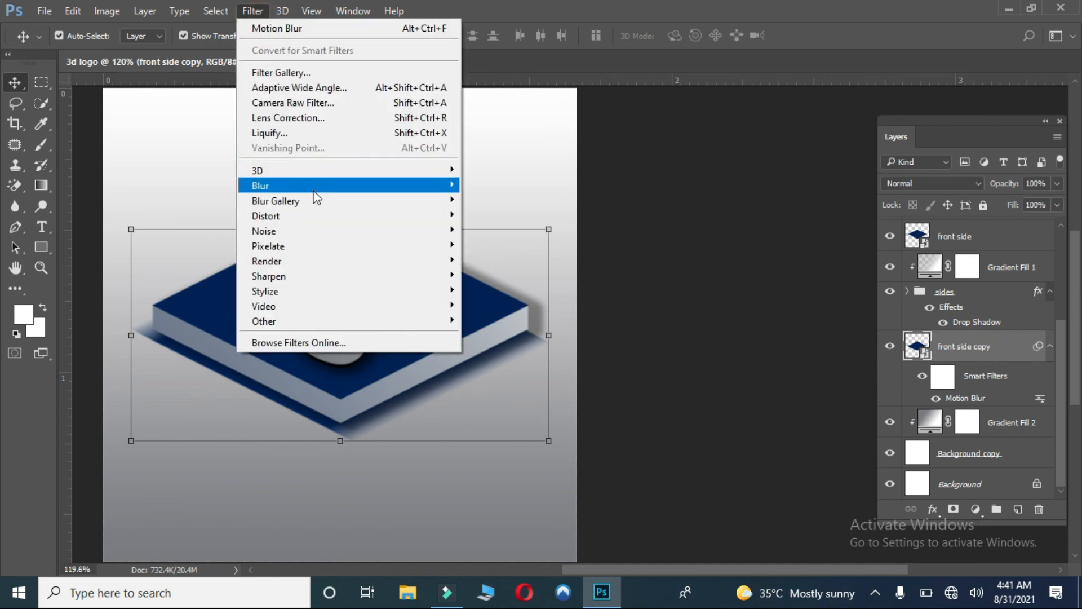
mouse_move(317, 202)
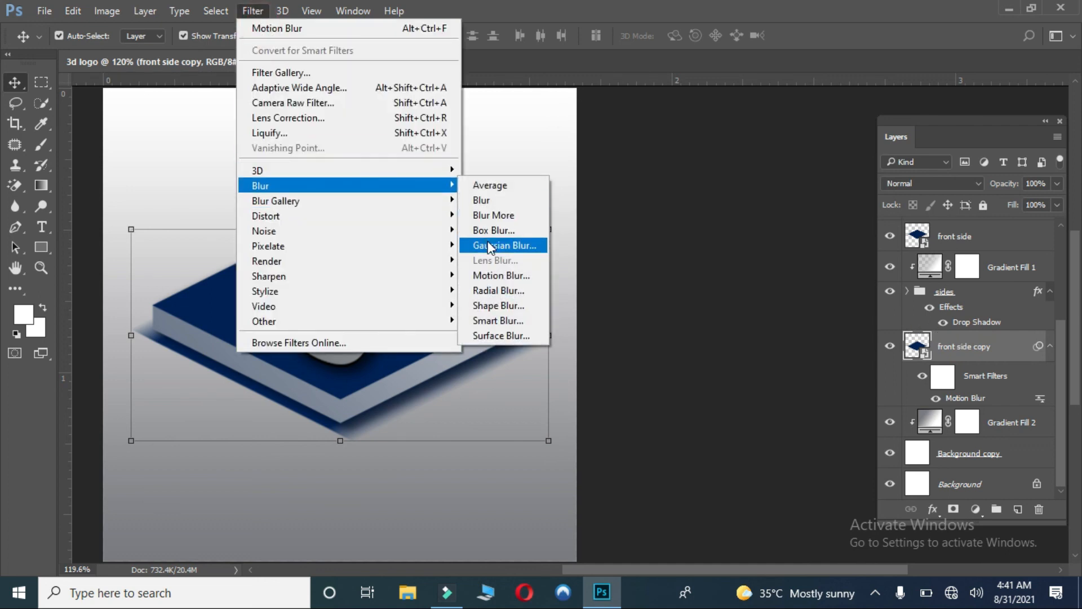
click(488, 241)
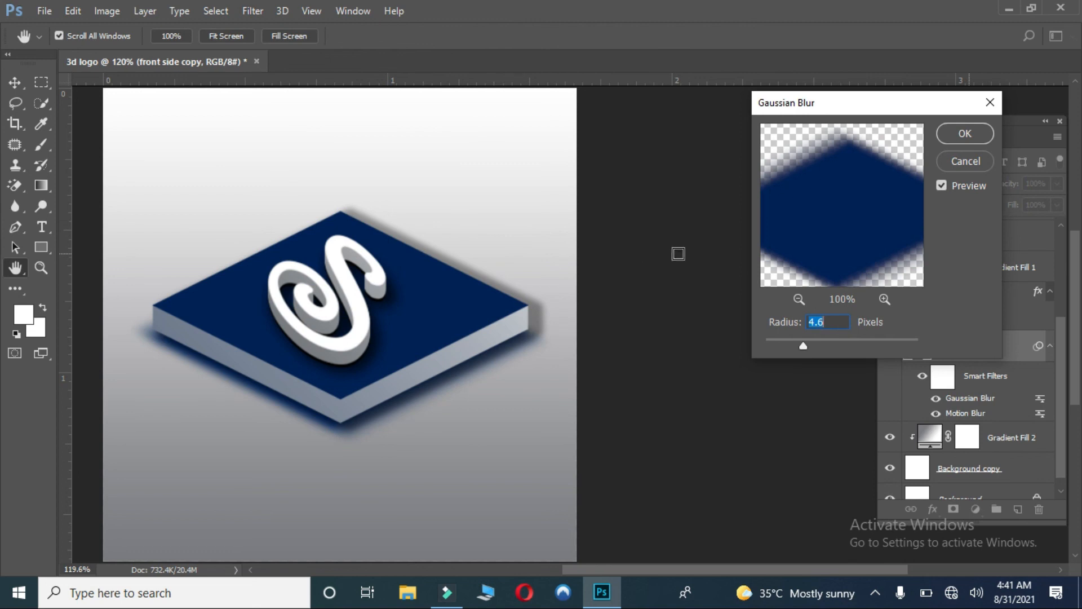
mouse_move(800, 347)
mouse_down()
mouse_move(790, 346)
mouse_move(840, 346)
mouse_move(822, 346)
mouse_up()
click(952, 139)
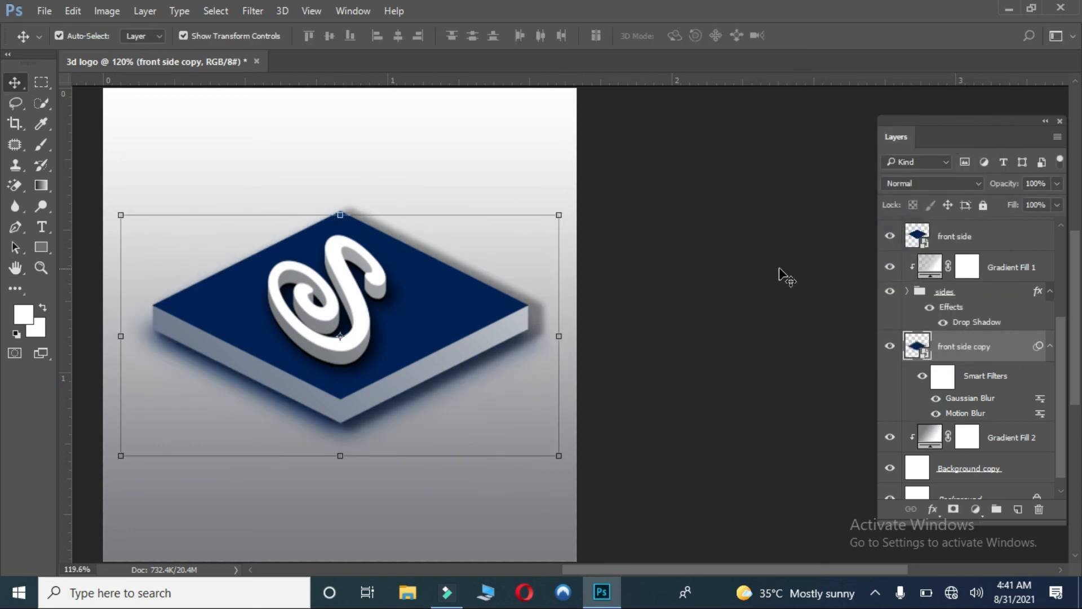
Step: Apply a Motion Blur to the letter's "lower" layer with a -30° angle and 30 px distance
click(781, 275)
drag(1056, 362, 1057, 268)
click(966, 312)
click(253, 11)
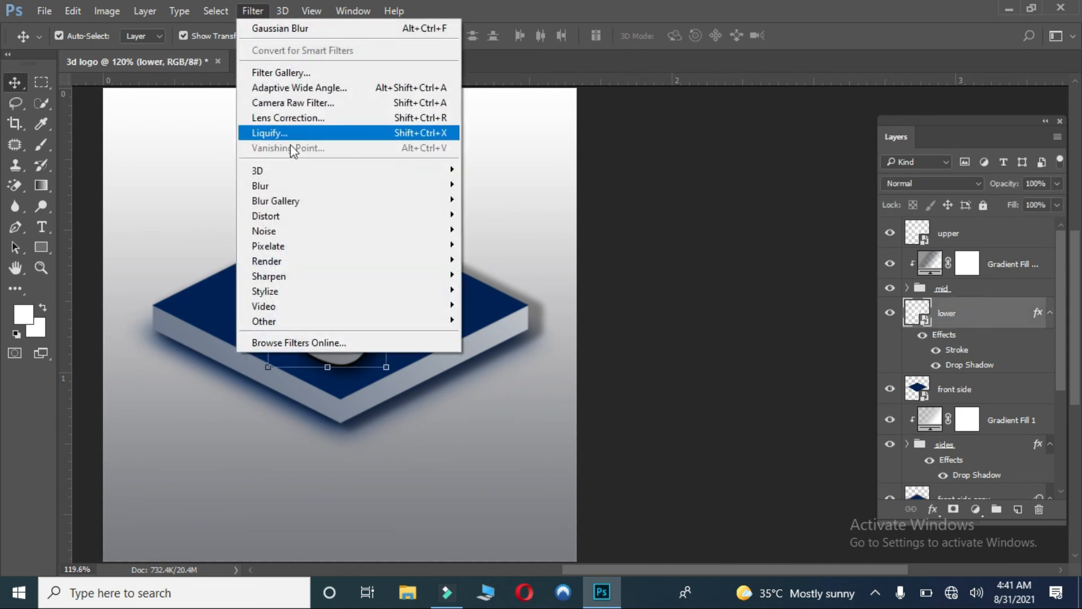
mouse_move(417, 187)
click(495, 276)
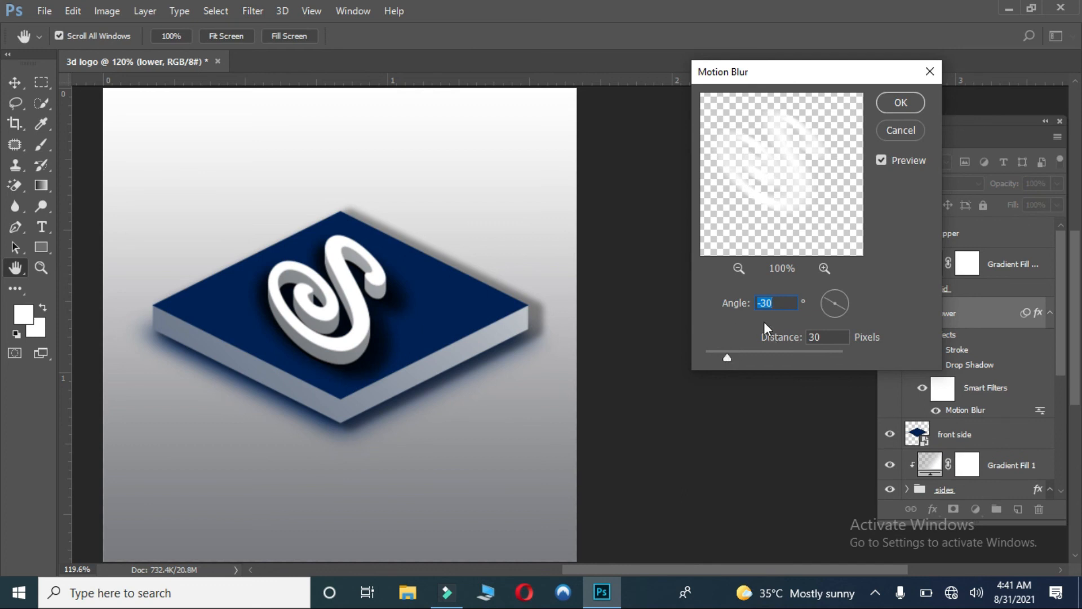
click(900, 103)
Step: Add a Gaussian Blur with a 0.6 px radius to the letter's "lower" layer
click(252, 11)
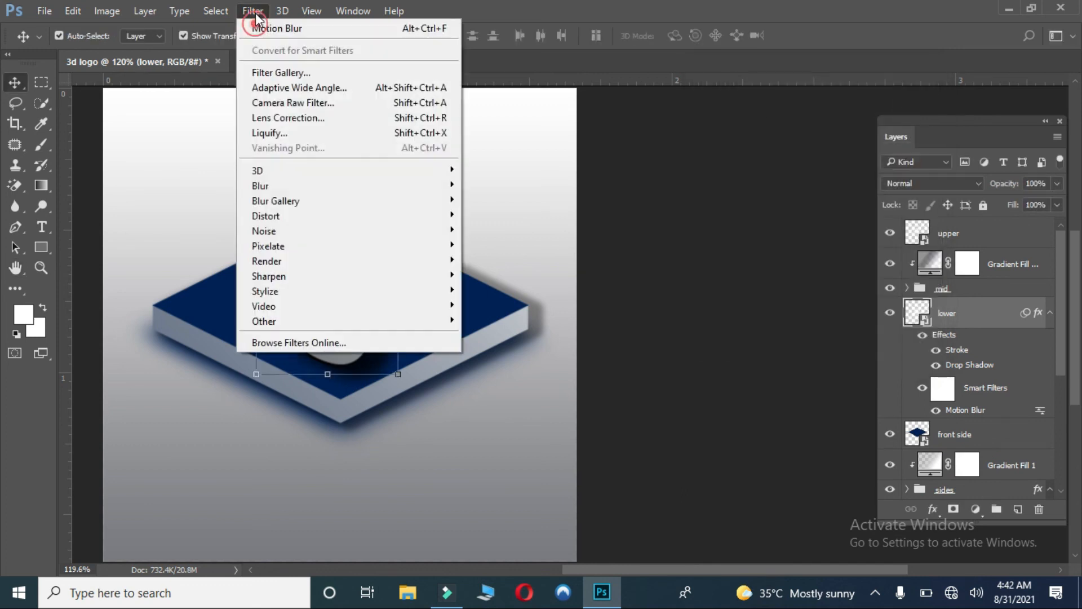
mouse_move(318, 205)
mouse_move(339, 186)
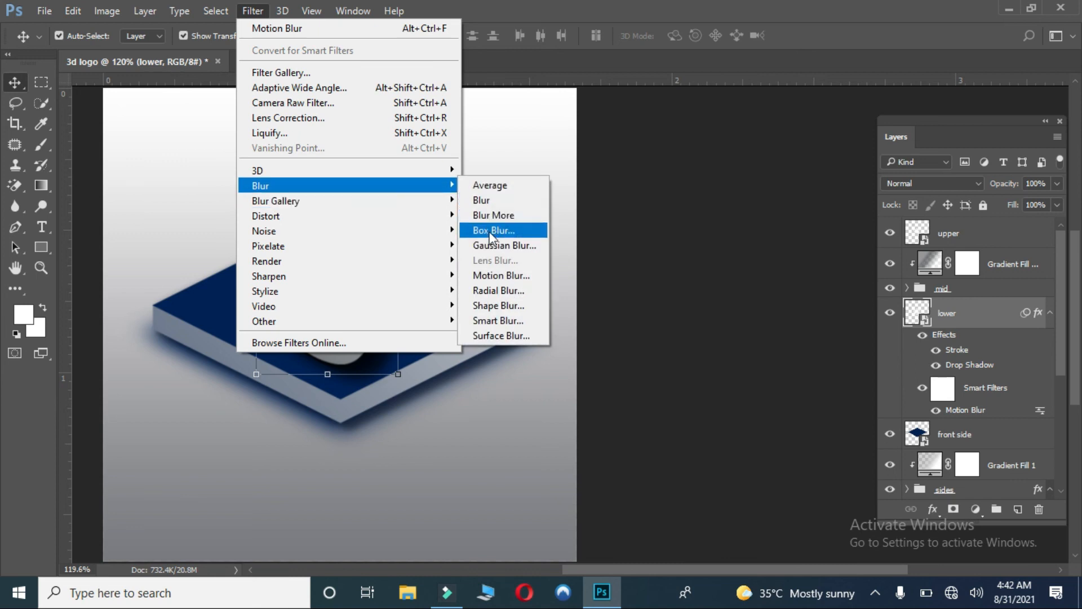
click(496, 246)
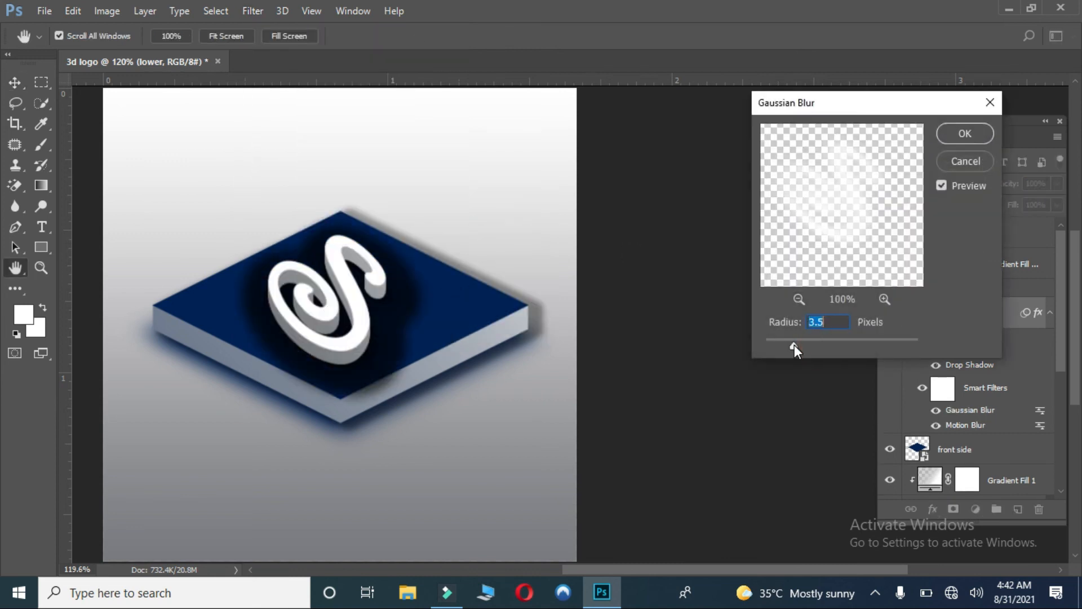
drag(794, 344, 770, 344)
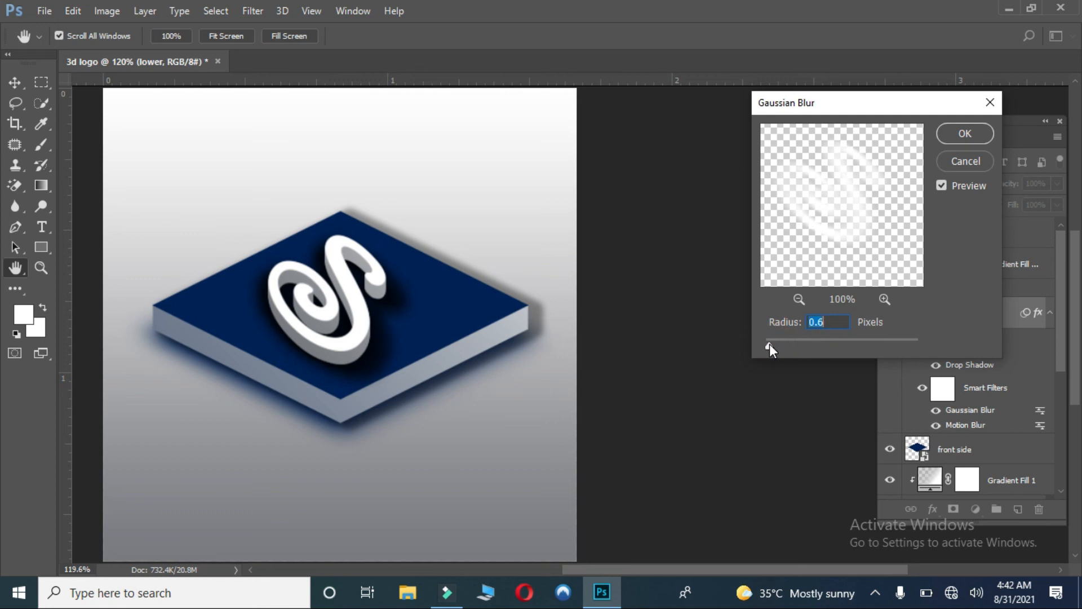
click(958, 135)
Step: Deselect all layers and collapse the Layers panel clear of the artwork to present the finished logo
click(749, 224)
scroll(750, 224, left, 4)
click(845, 310)
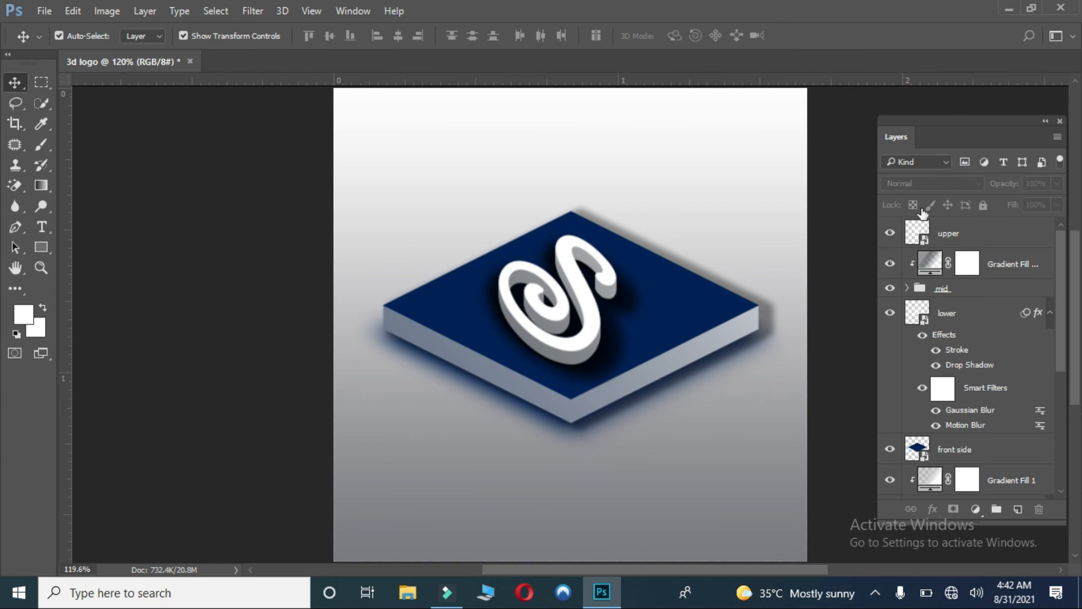
click(1044, 122)
drag(915, 121, 1006, 109)
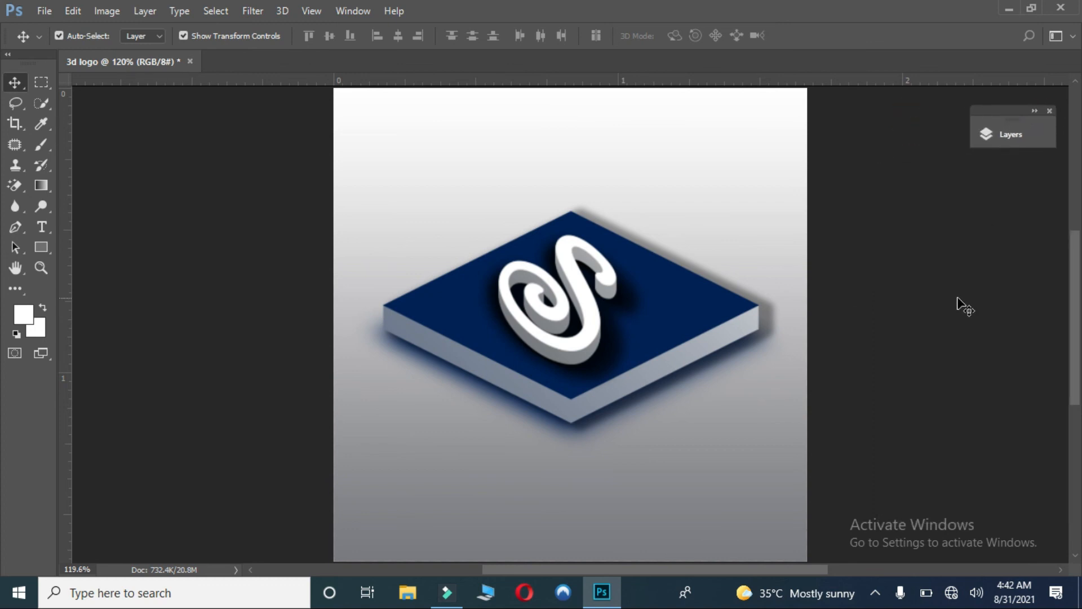